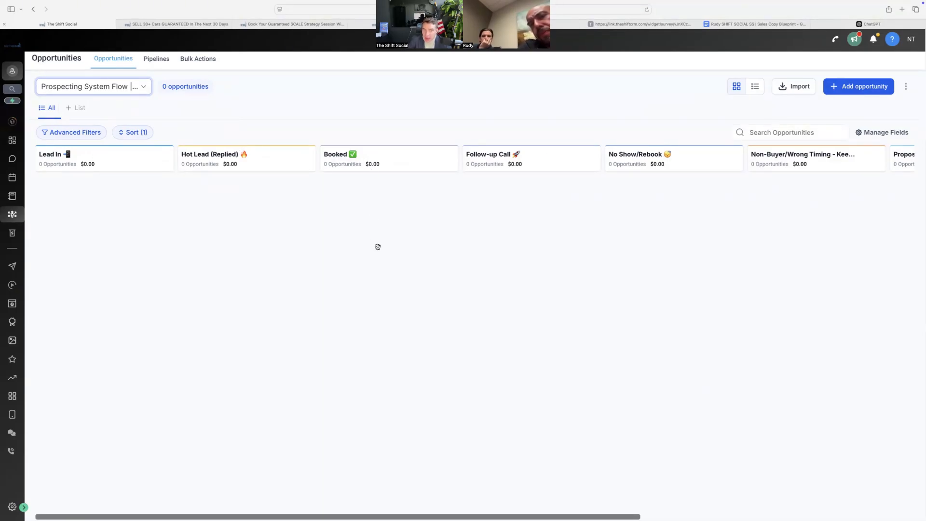
Switch the opportunities board to the Account Management pipeline
click(138, 85)
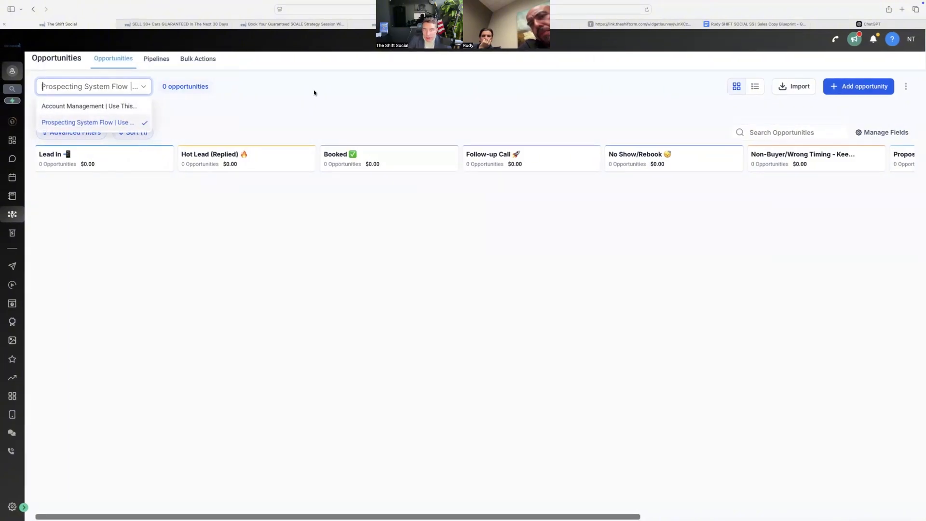
click(96, 106)
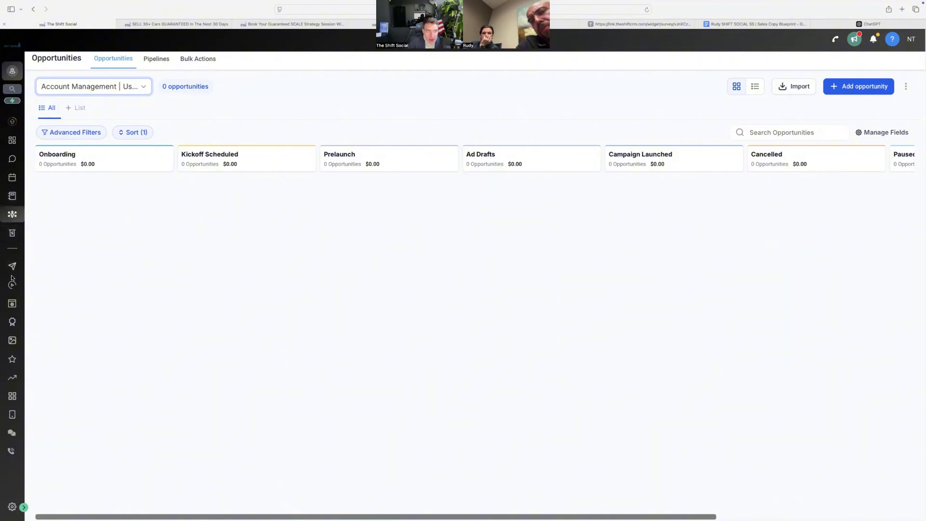
Open the funnel "Get Booked Calls Using This Funnel", view its Call Booking Page step, and return to the funnel list
click(11, 304)
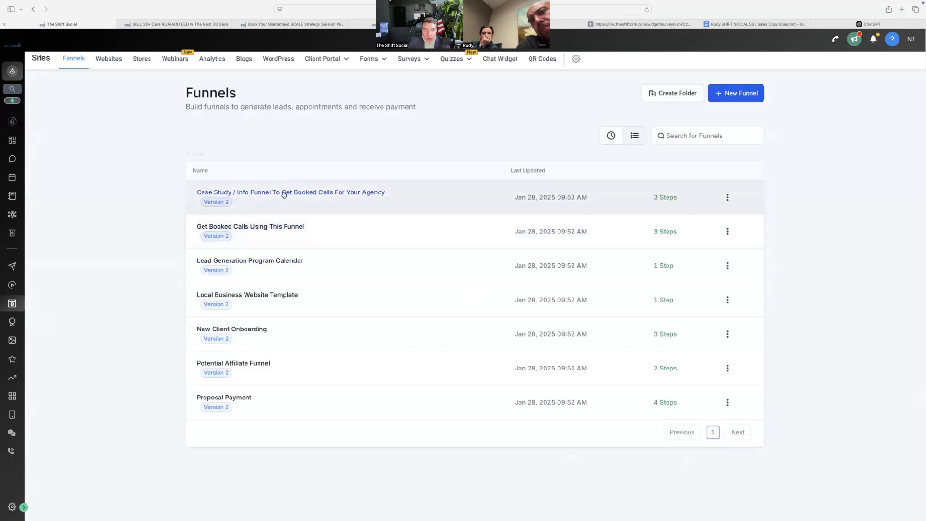
click(246, 227)
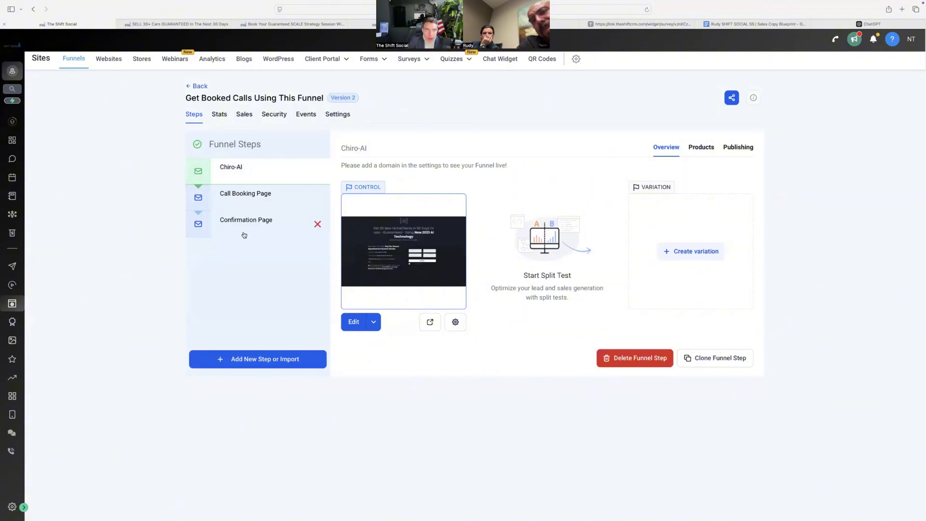
click(251, 204)
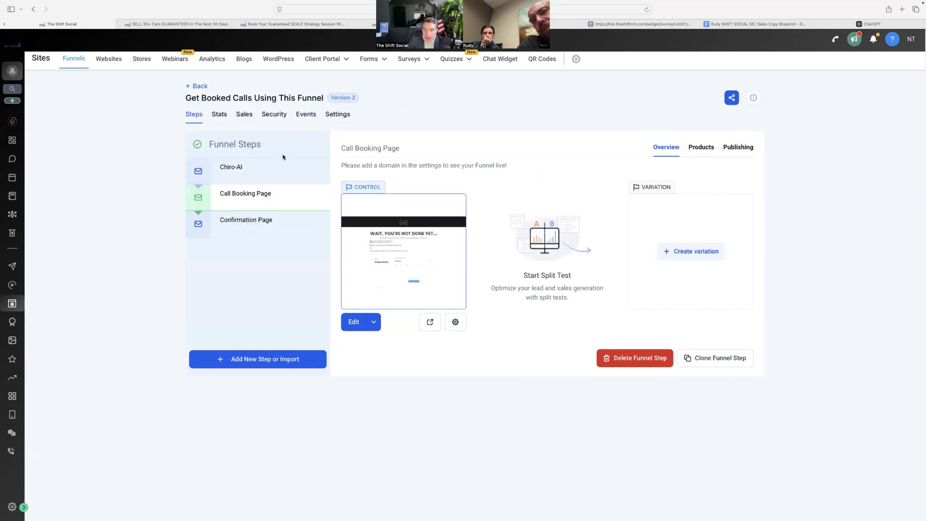
click(202, 86)
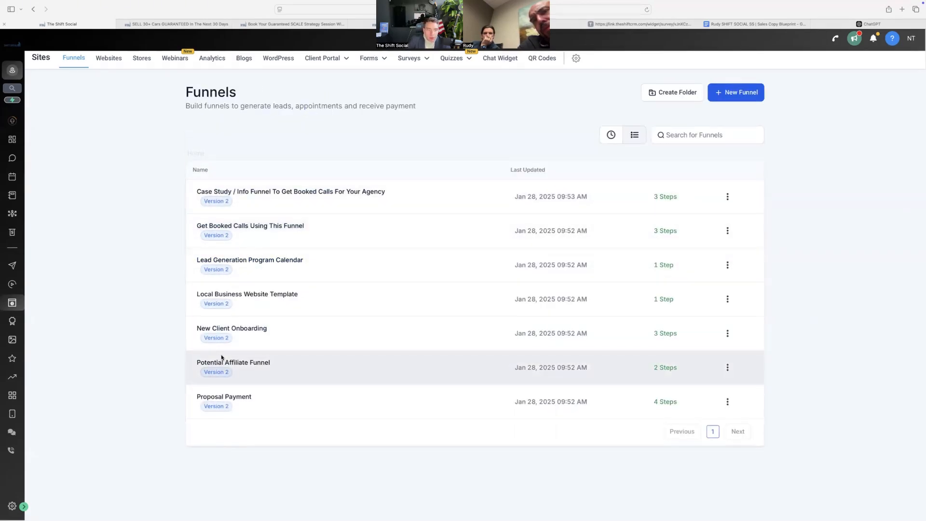
Preview the Onboarding page of the New Client Onboarding funnel, review its whole form, and return to the funnel's steps
click(250, 332)
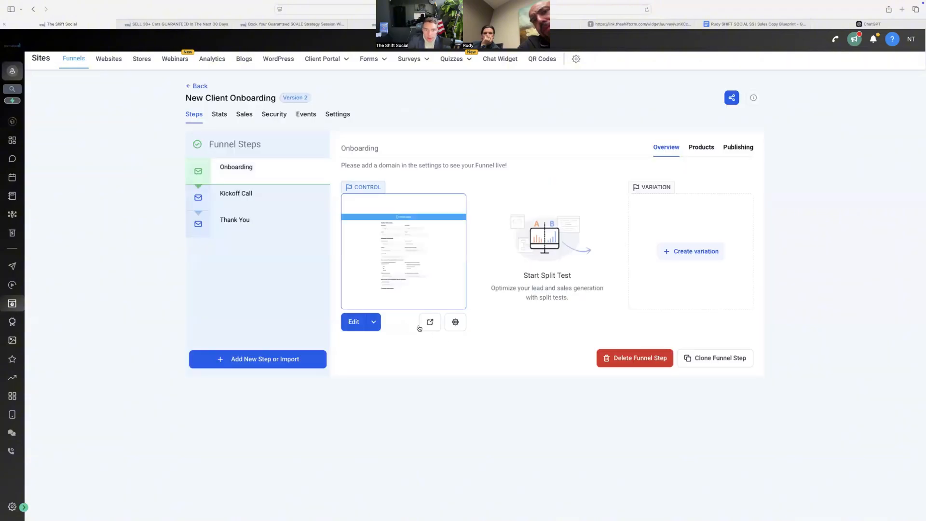
click(430, 322)
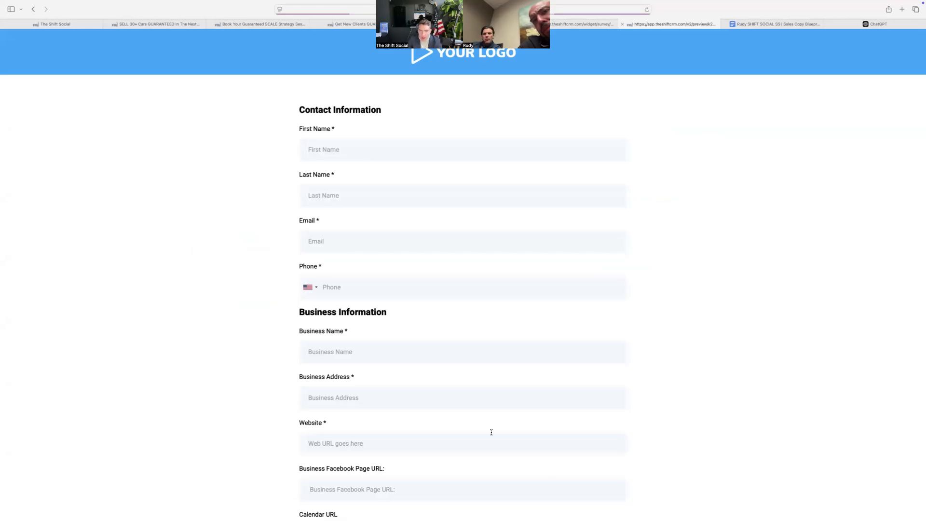
click(312, 150)
scroll(319, 217, down, 10)
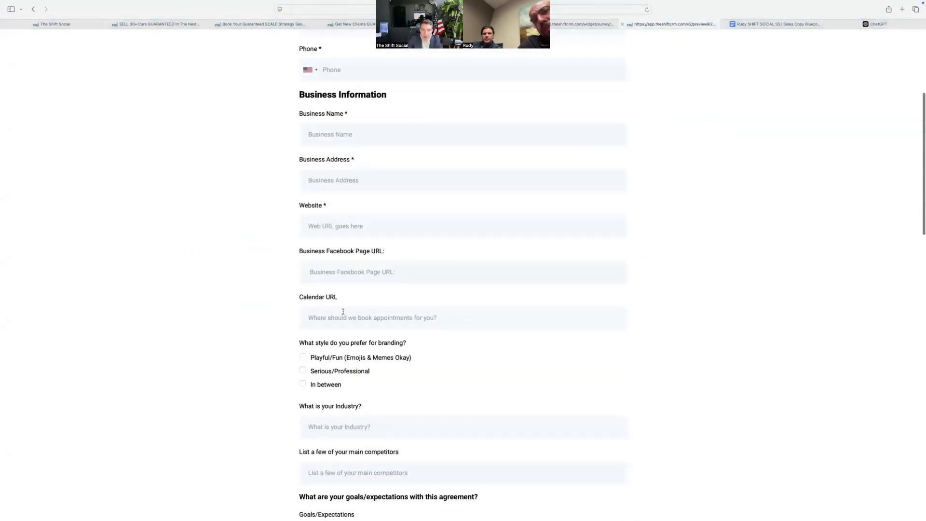
scroll(362, 289, down, 15)
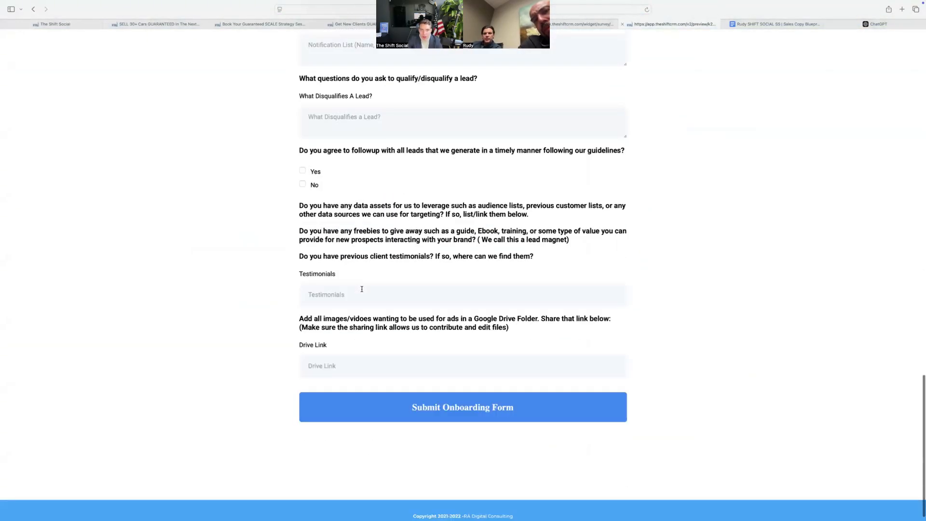
scroll(362, 289, up, 7)
scroll(362, 289, up, 10)
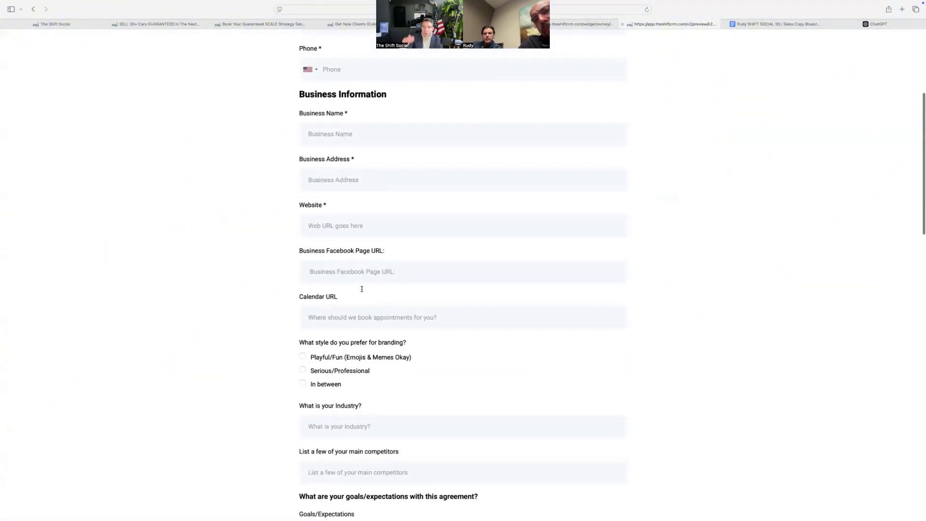
scroll(362, 291, up, 4)
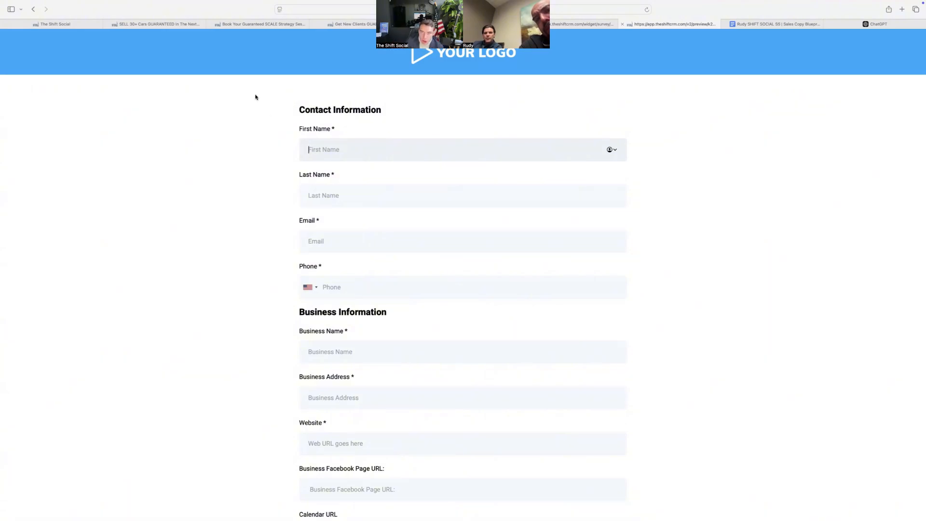
click(54, 24)
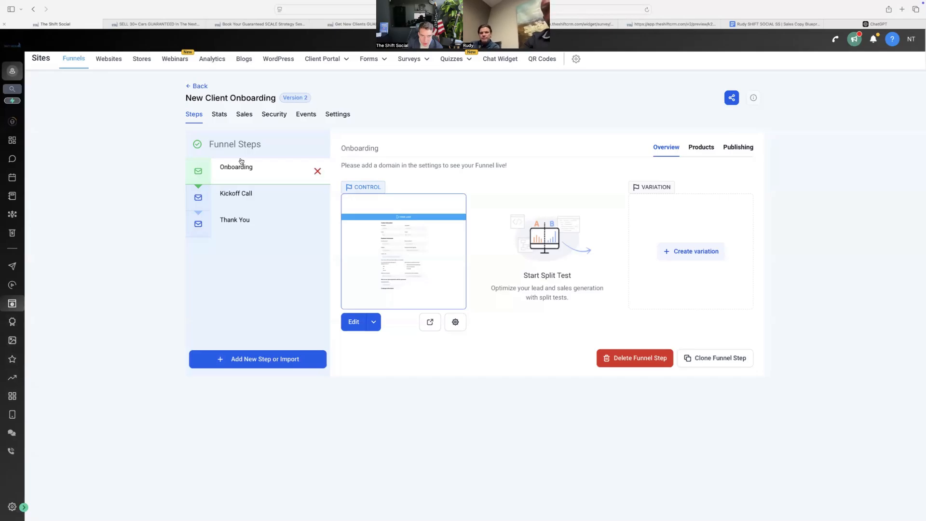
Open the Lead-In Workflow for lead forms and website opt-ins and read the message of its SMS 1 action
click(11, 285)
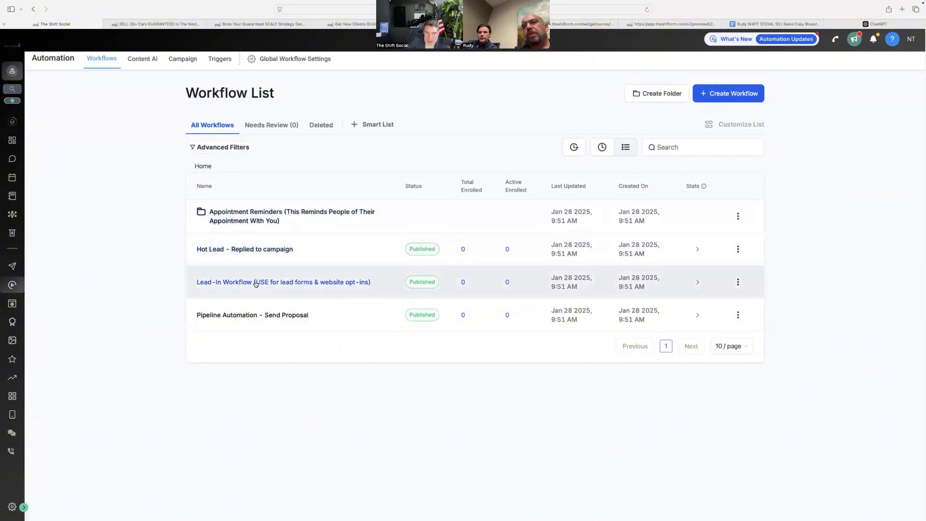
click(256, 282)
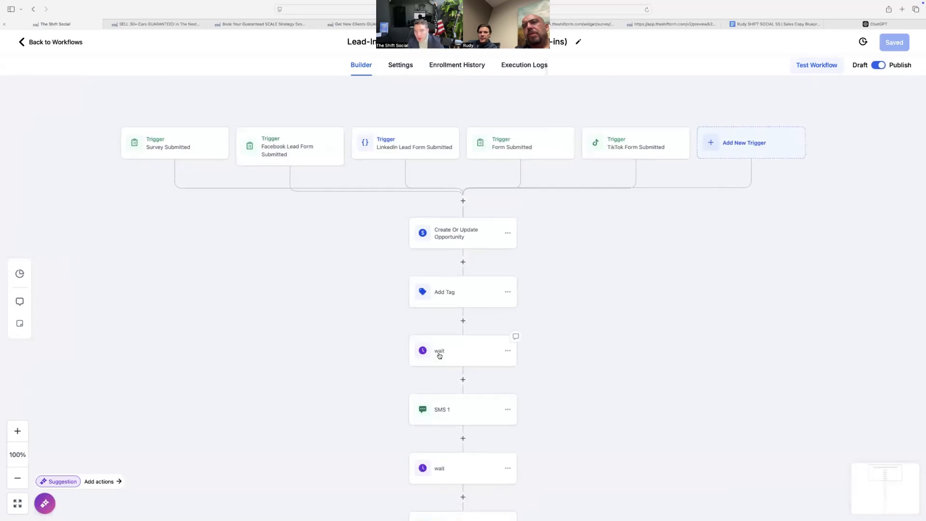
scroll(425, 294, down, 3)
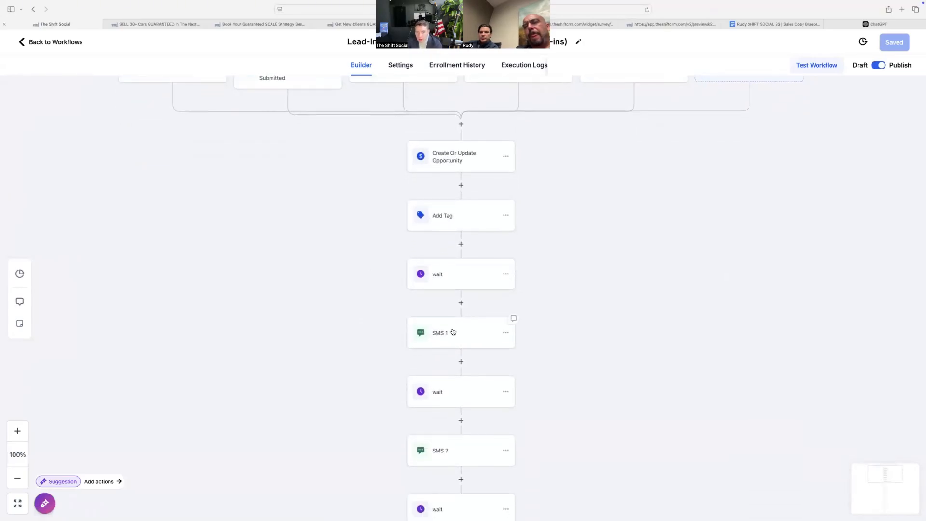
click(453, 337)
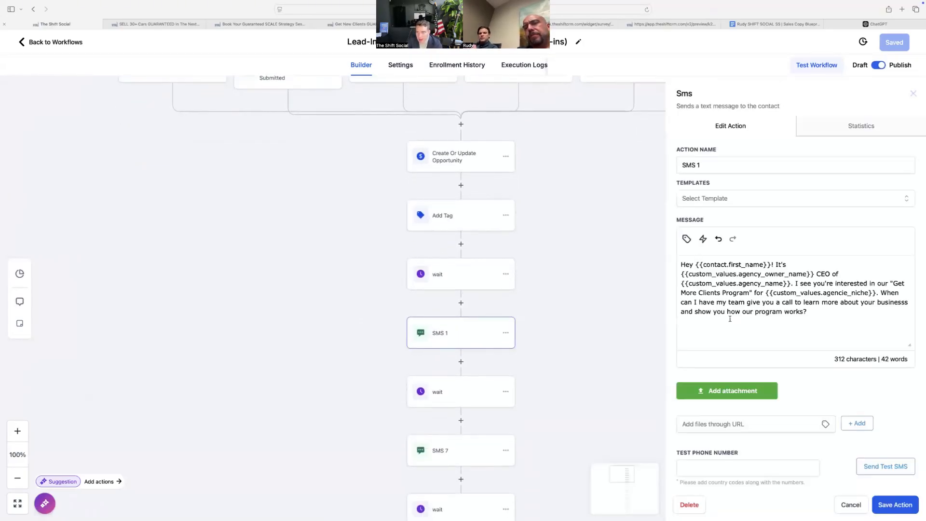
drag(681, 265, 786, 320)
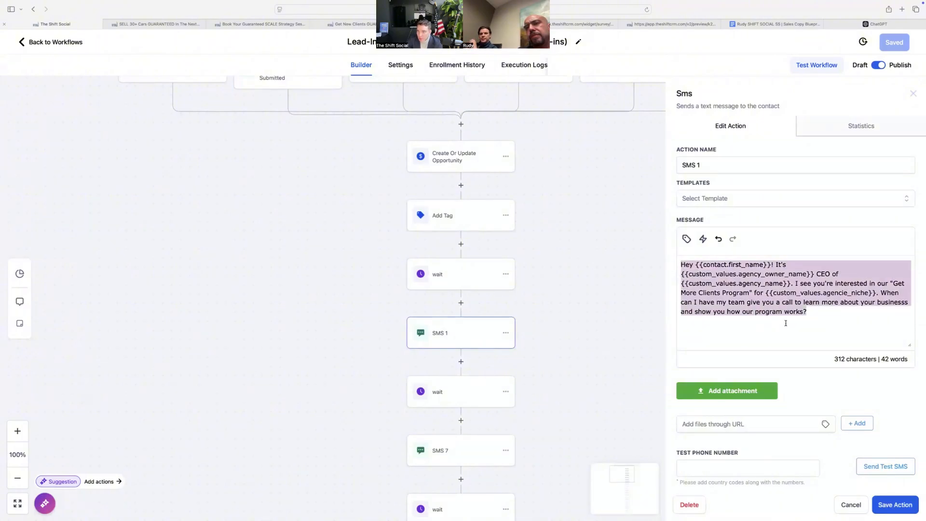
click(786, 329)
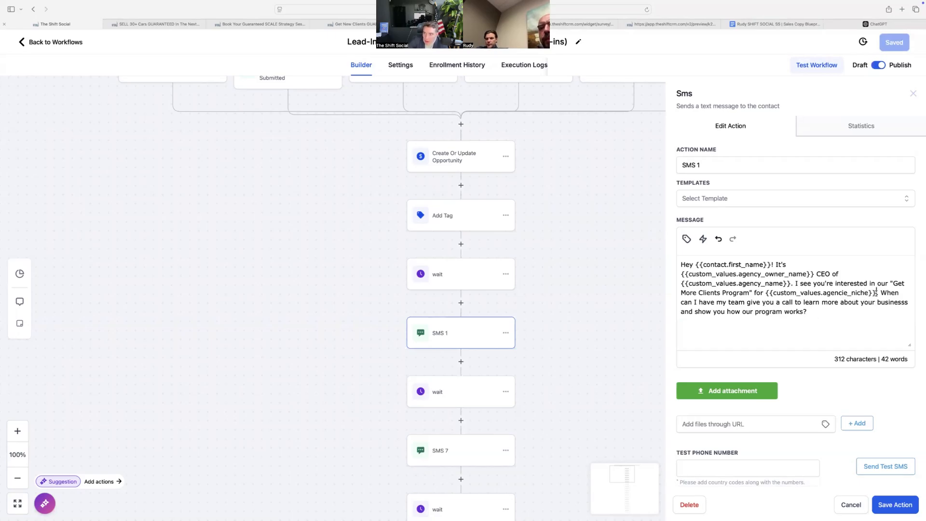
Highlight the agency niche custom value in the SMS 1 message, save the action, and return to the workflow list
drag(876, 292, 769, 293)
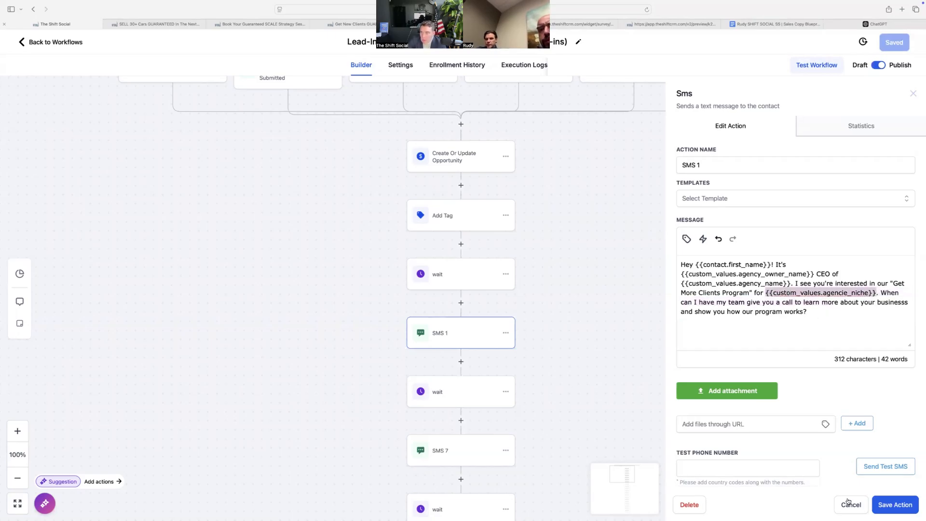
click(883, 506)
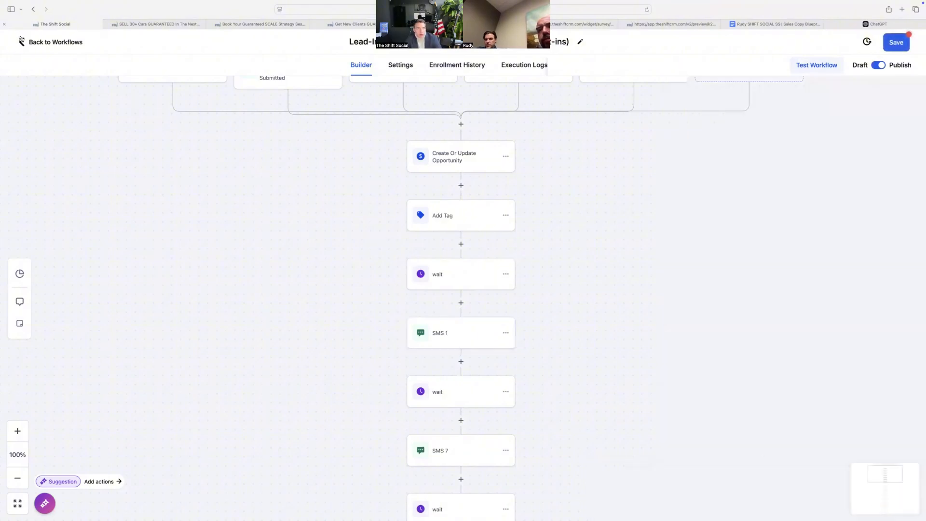
click(25, 42)
click(549, 301)
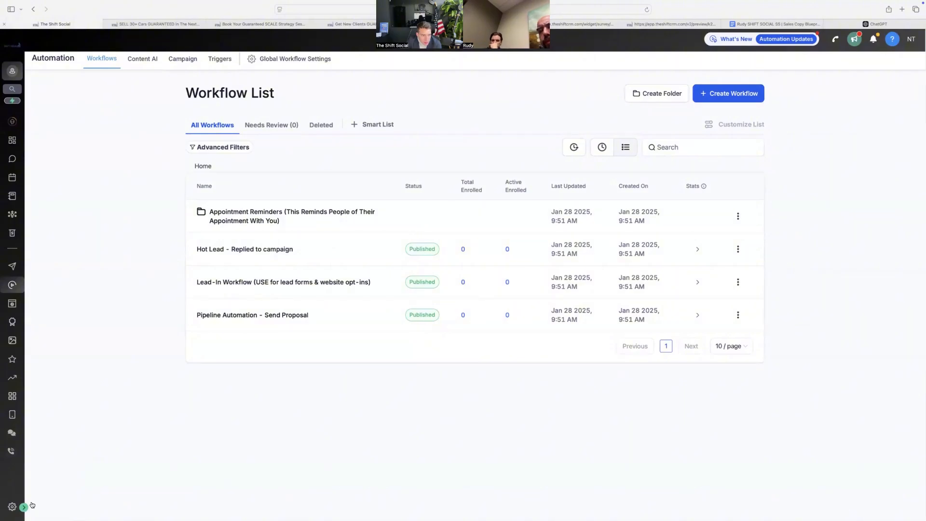
Reach the account settings by taking the browser out of full screen, restore full screen, and open the Custom Values page
click(26, 19)
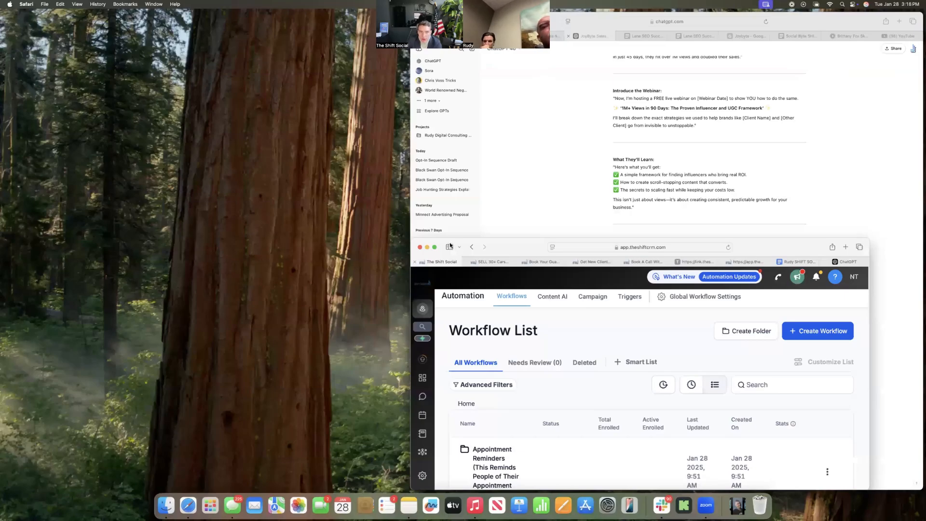
drag(424, 237, 180, 8)
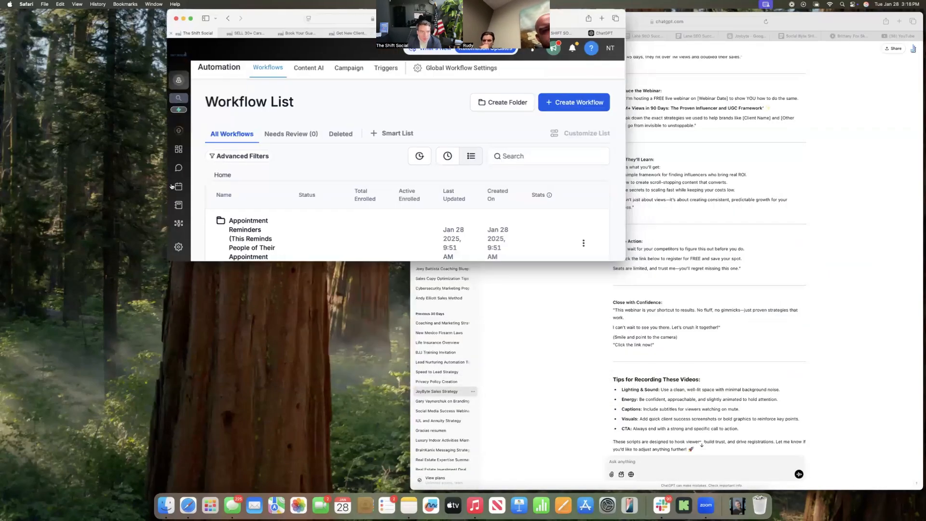
click(178, 248)
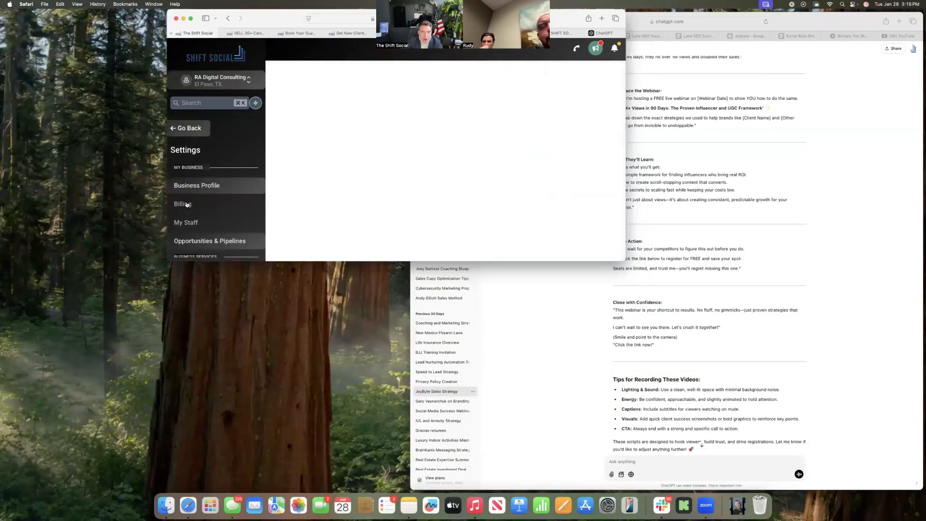
click(192, 19)
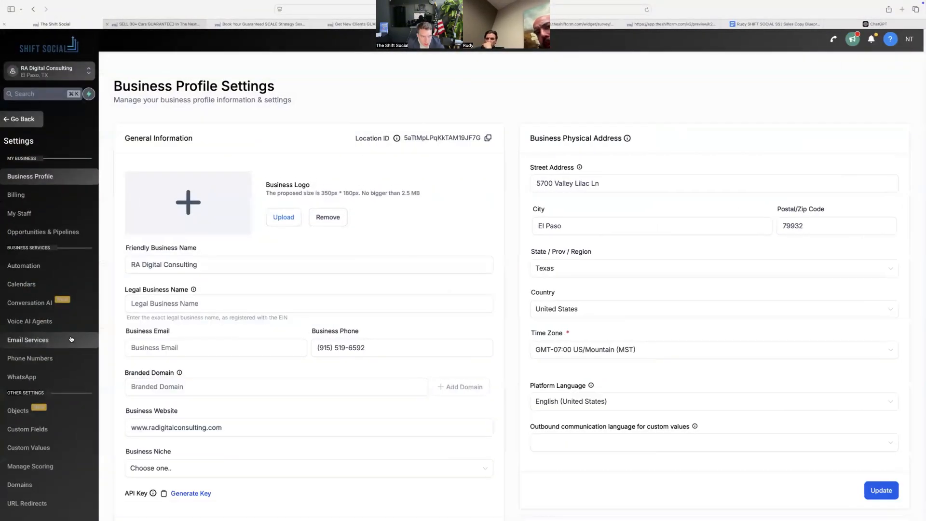
scroll(45, 274, down, 5)
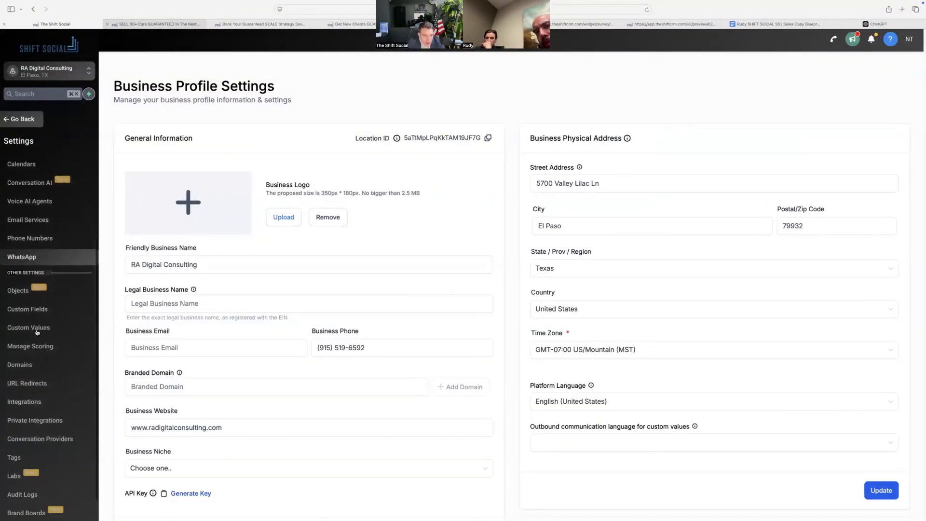
click(39, 328)
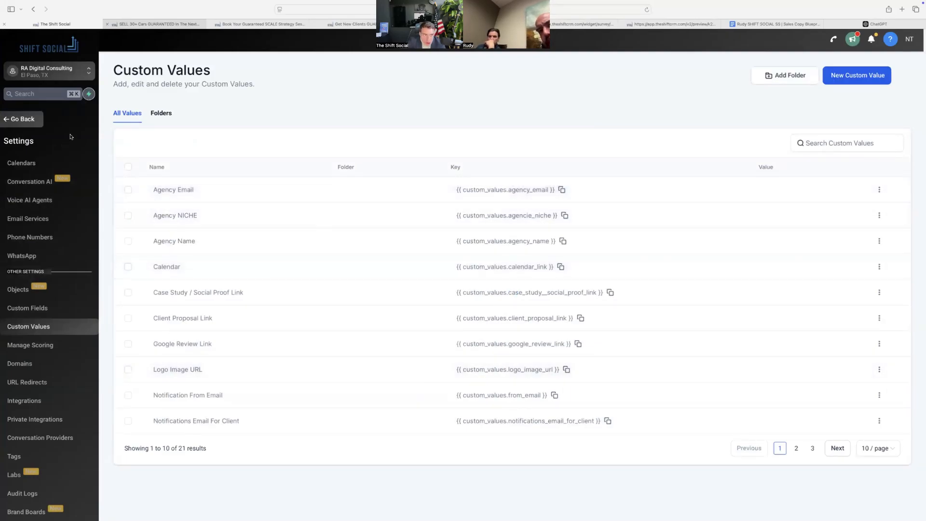
Leave the settings and reopen the Custom Values page from the main navigation
click(29, 118)
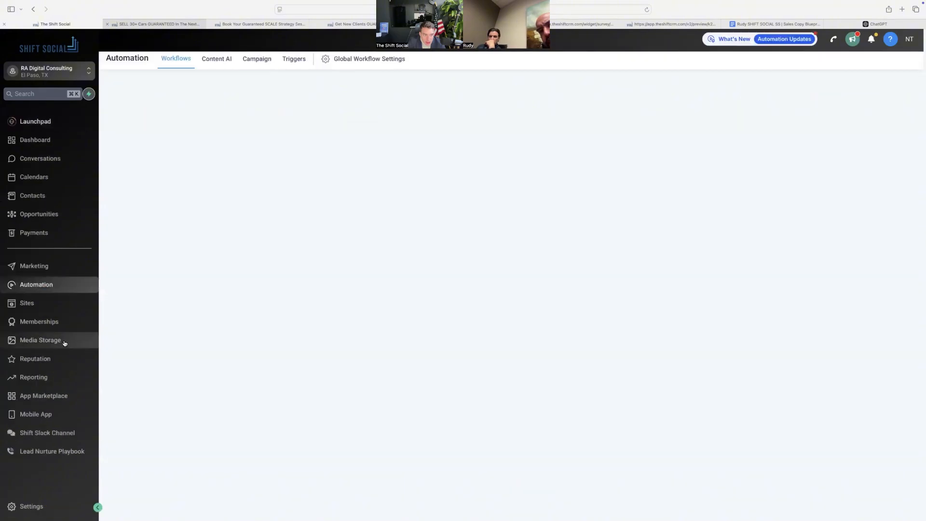
click(34, 506)
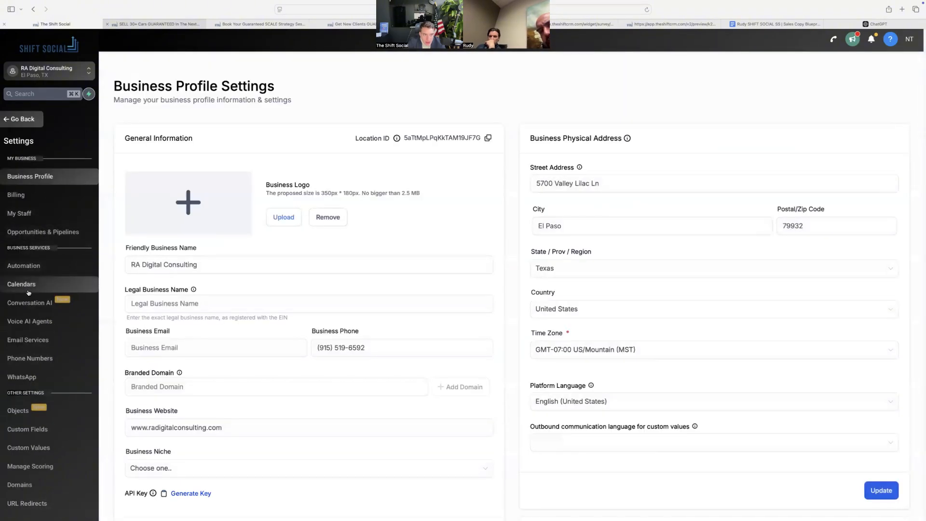
scroll(35, 346, down, 1)
click(67, 420)
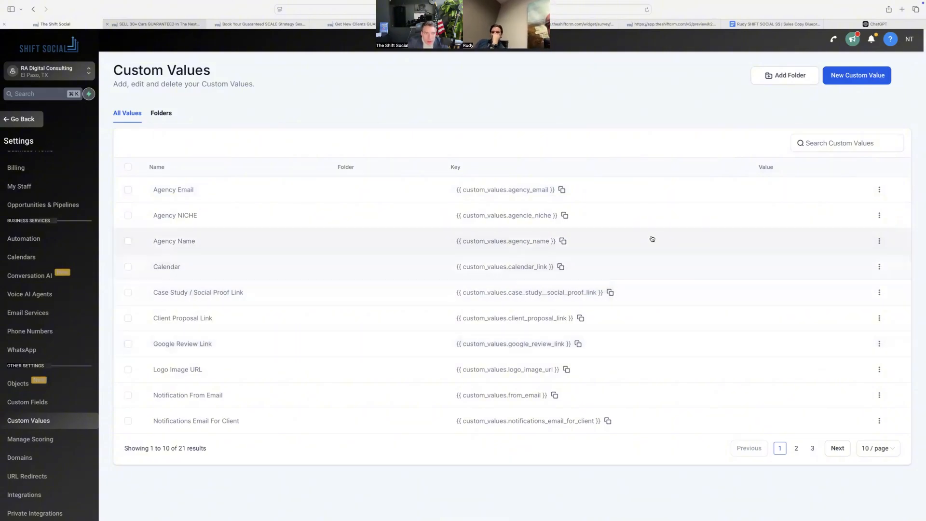
Set the Agency NICHE custom value to Car Dealerships and save it
click(879, 217)
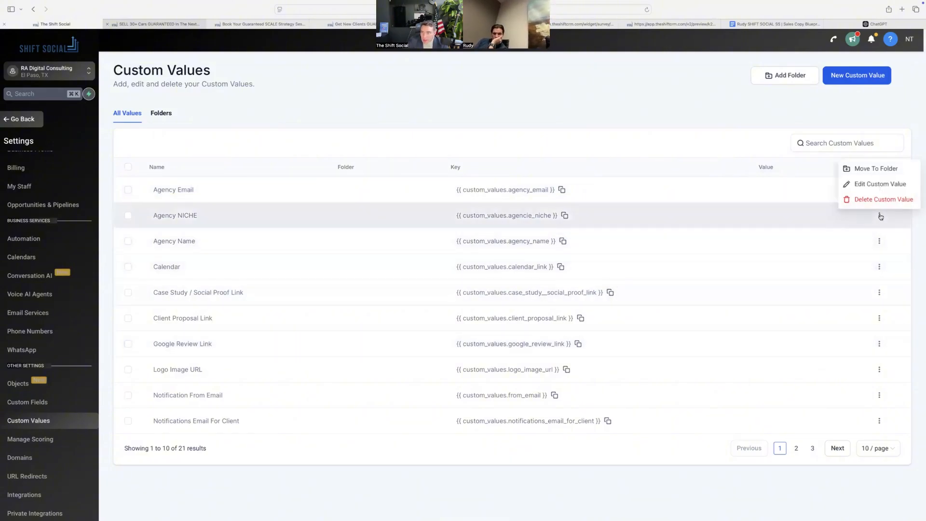
click(855, 187)
click(391, 292)
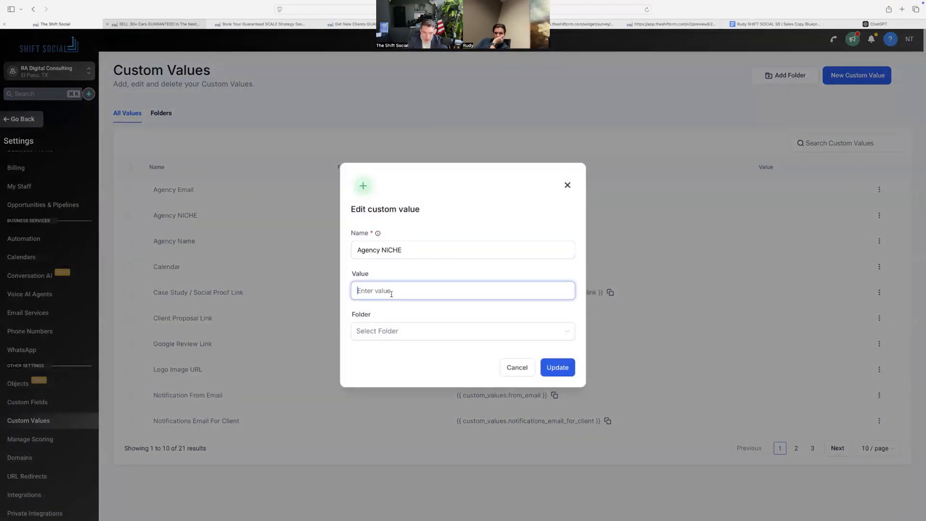
text(Car)
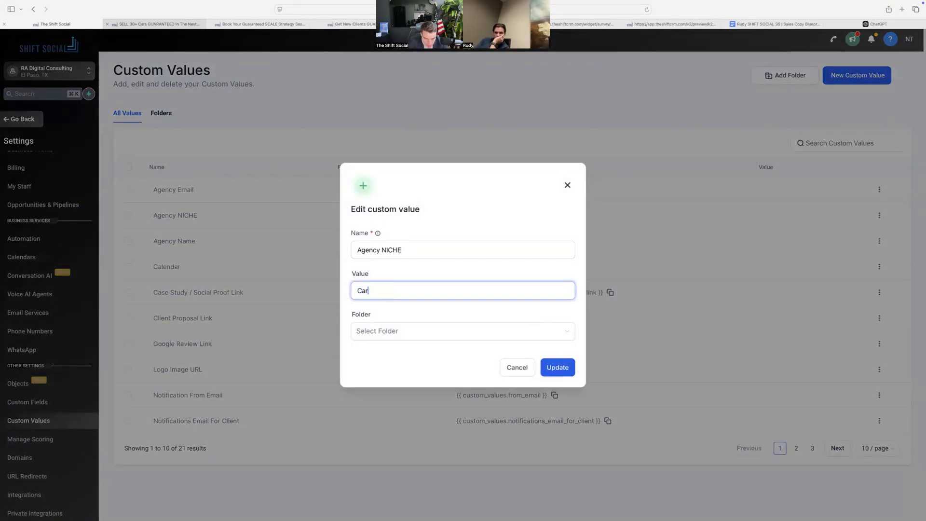
text( Deale)
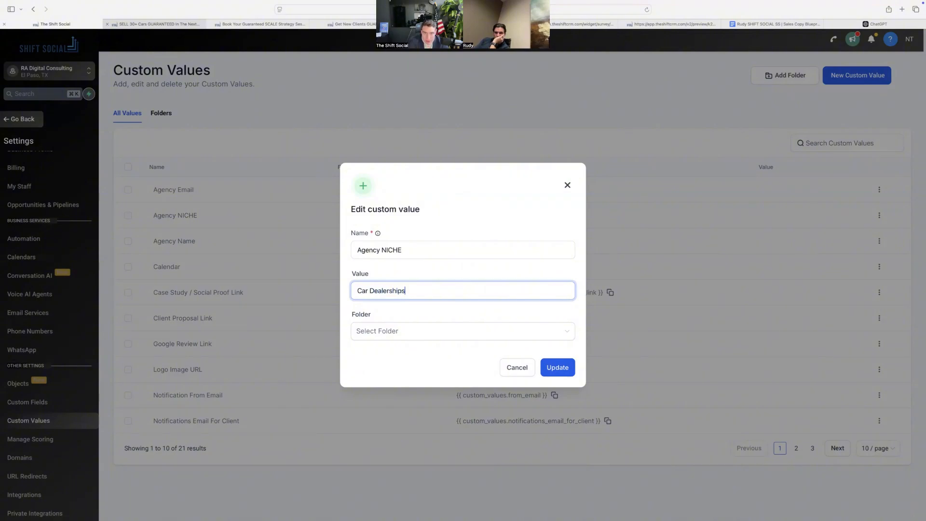
text(rships)
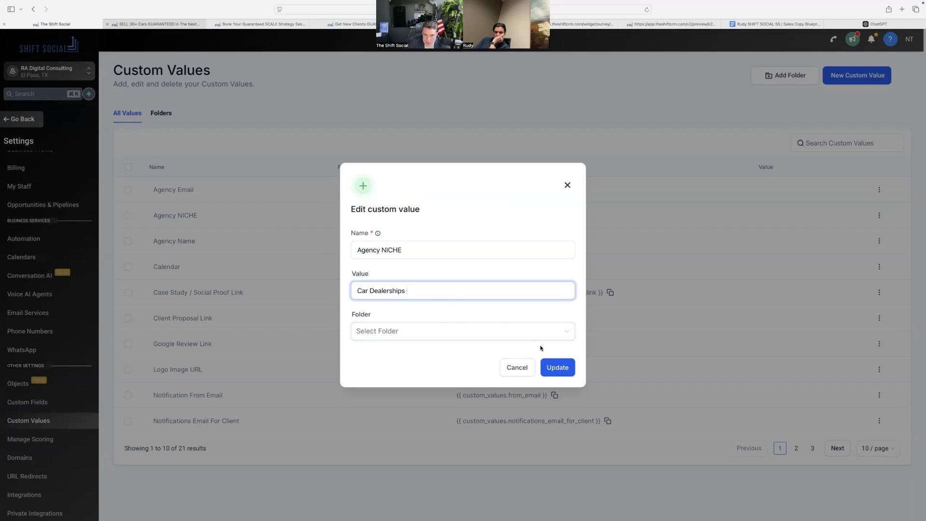
click(553, 368)
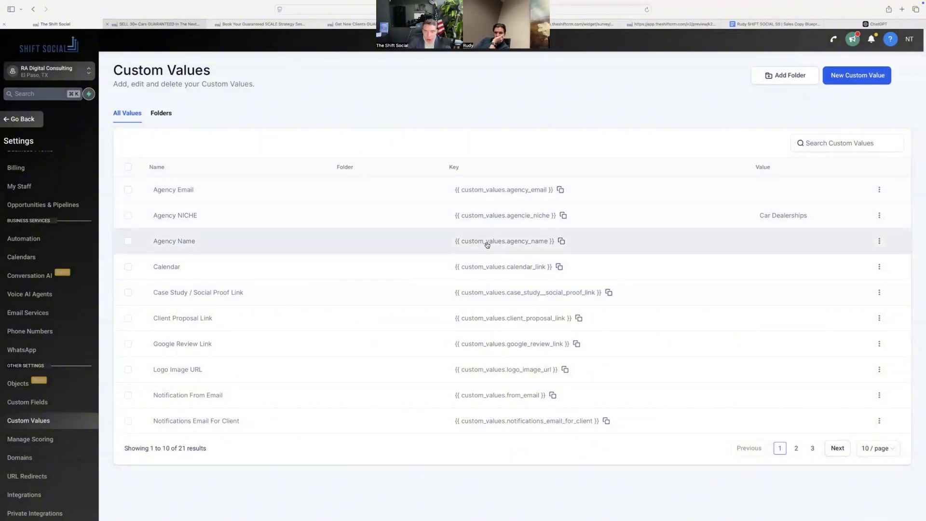
Set the Agency Name custom value to RA Digital Consulting and save it
click(880, 241)
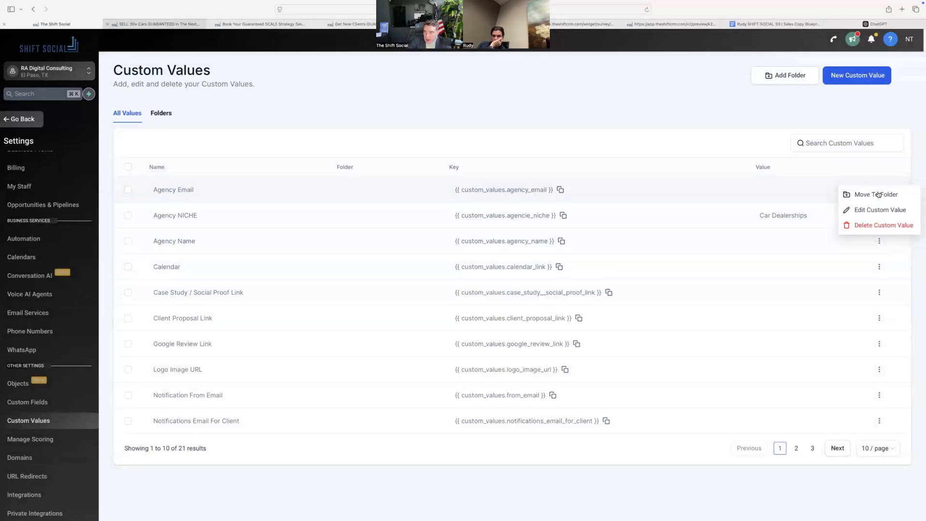
click(821, 208)
click(367, 293)
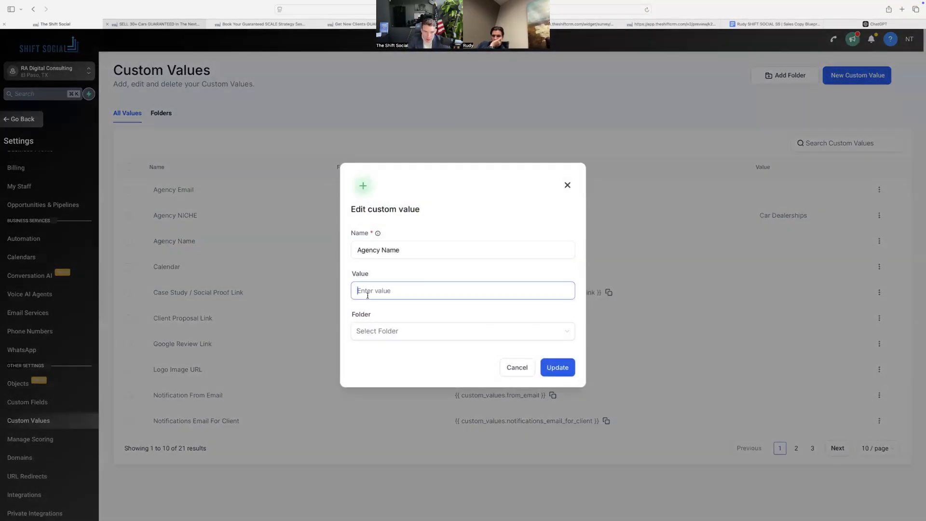
text(RA Digital)
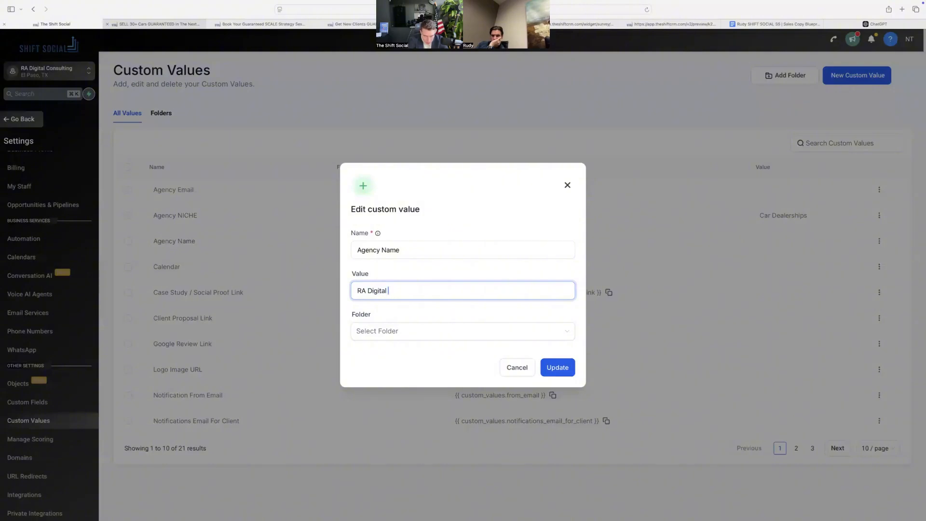
text( Consulting)
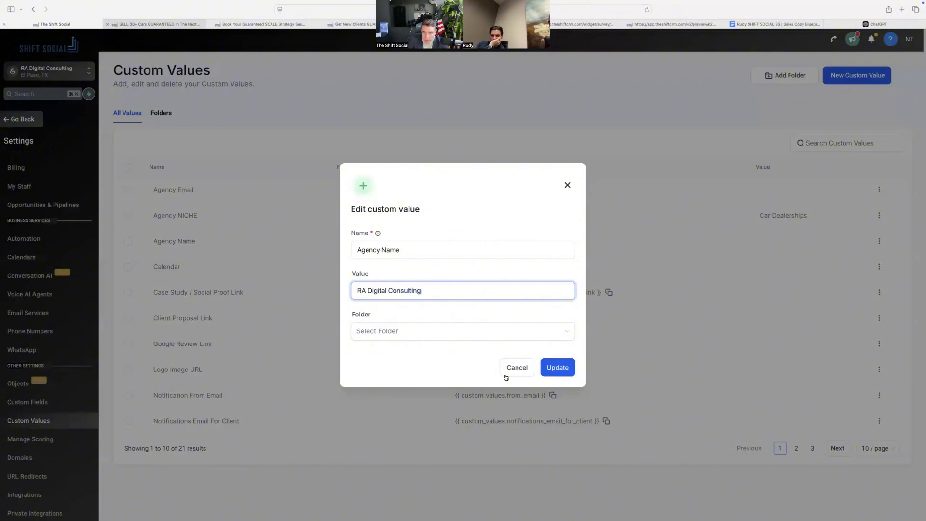
click(554, 369)
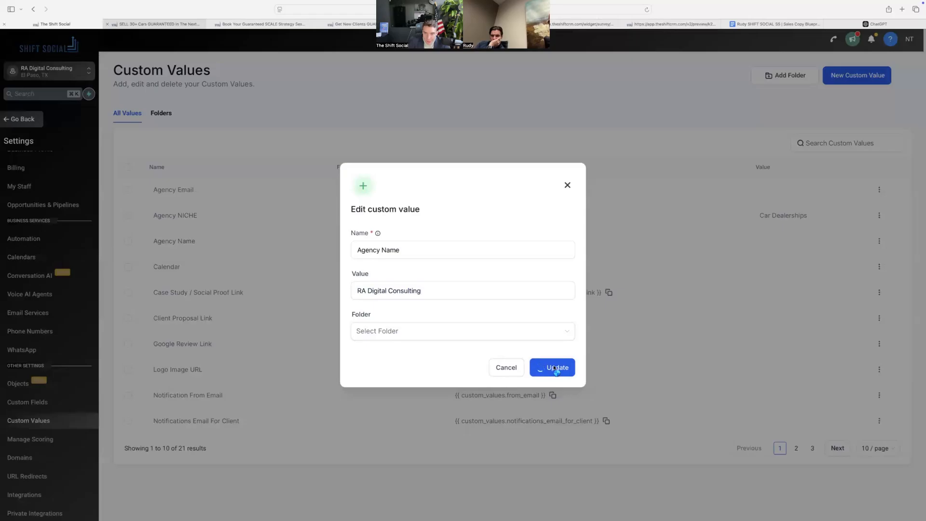
click(401, 287)
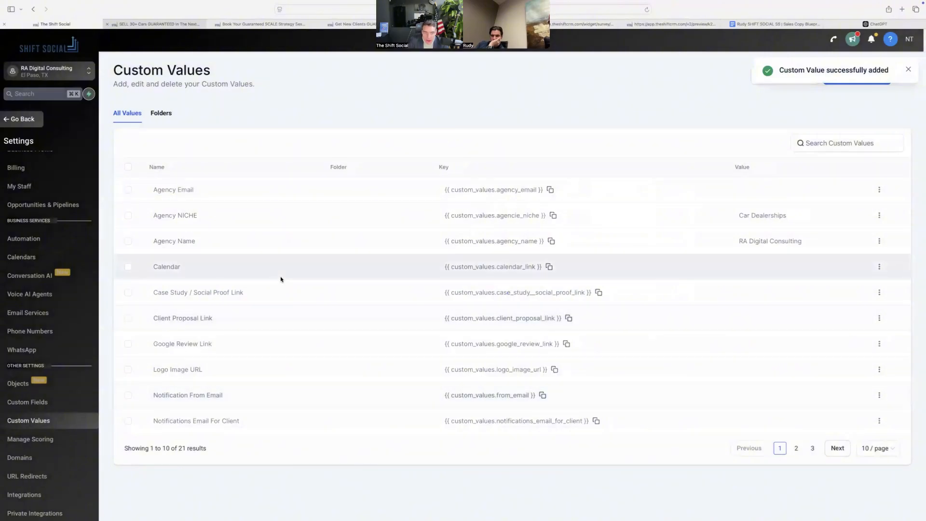
Highlight the Client Proposal Link custom value, then leave the settings and preview the Proposal step of the Proposal Payment funnel
drag(215, 314, 156, 313)
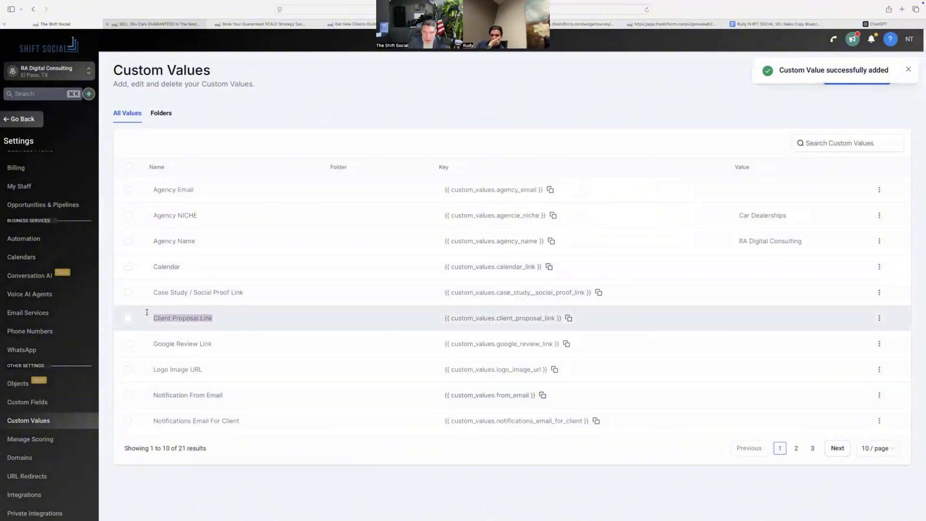
click(174, 314)
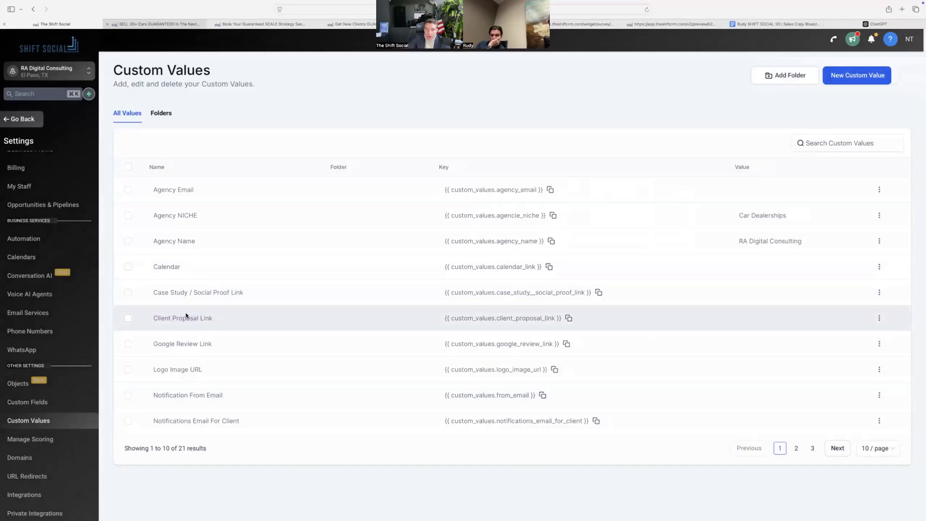
click(27, 120)
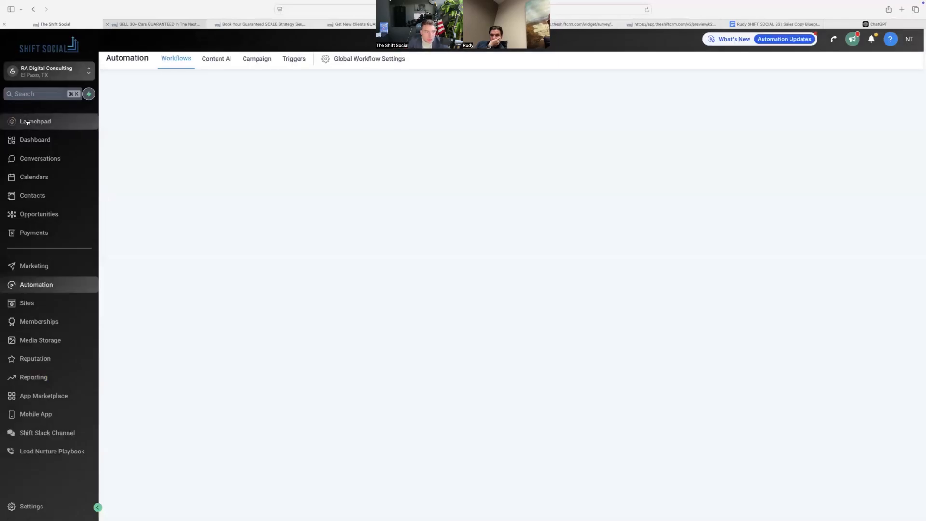
click(48, 304)
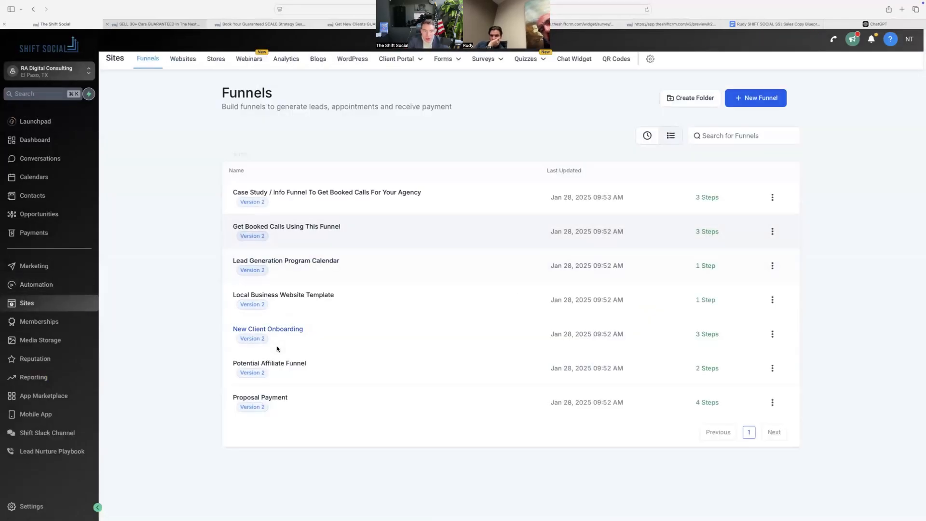
click(275, 398)
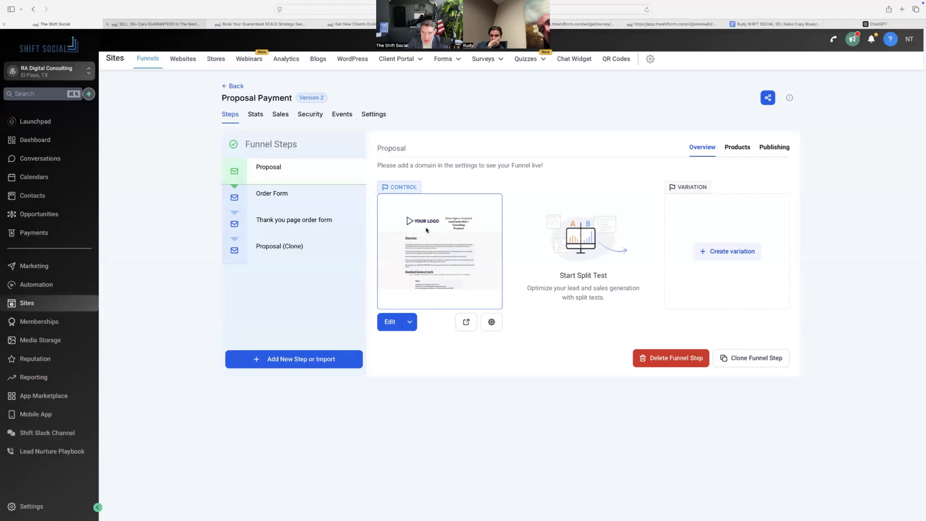
click(466, 322)
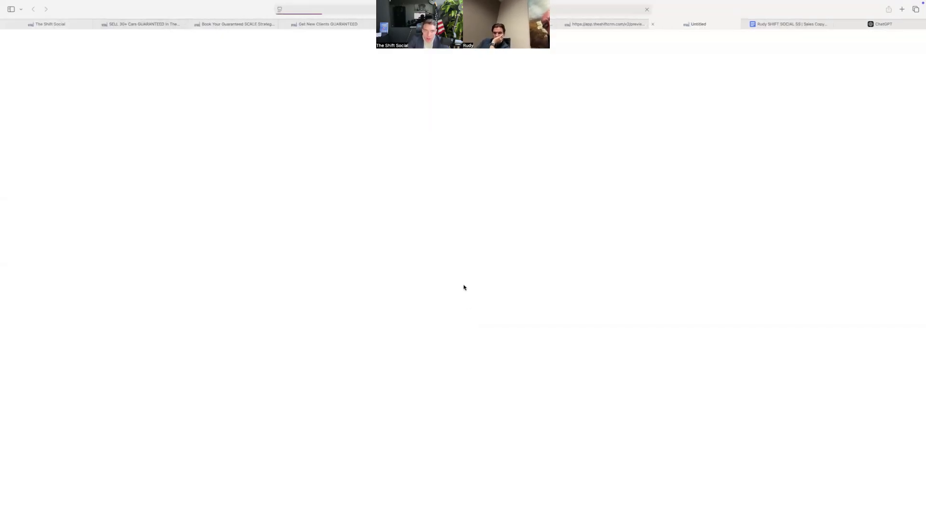
Examine where the agency name is filled in within the proposal's overview paragraph and header title
scroll(456, 275, down, 5)
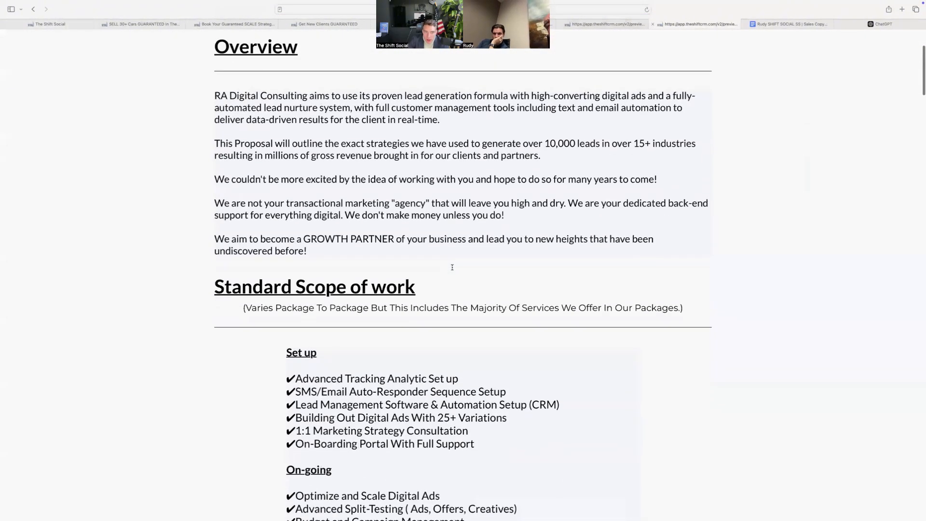
scroll(453, 267, down, 2)
scroll(215, 247, up, 5)
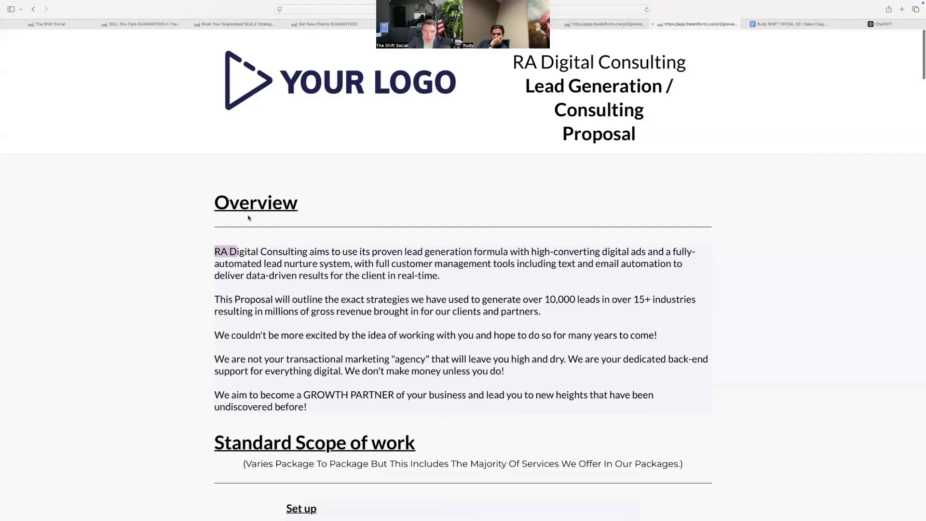
drag(214, 249, 297, 252)
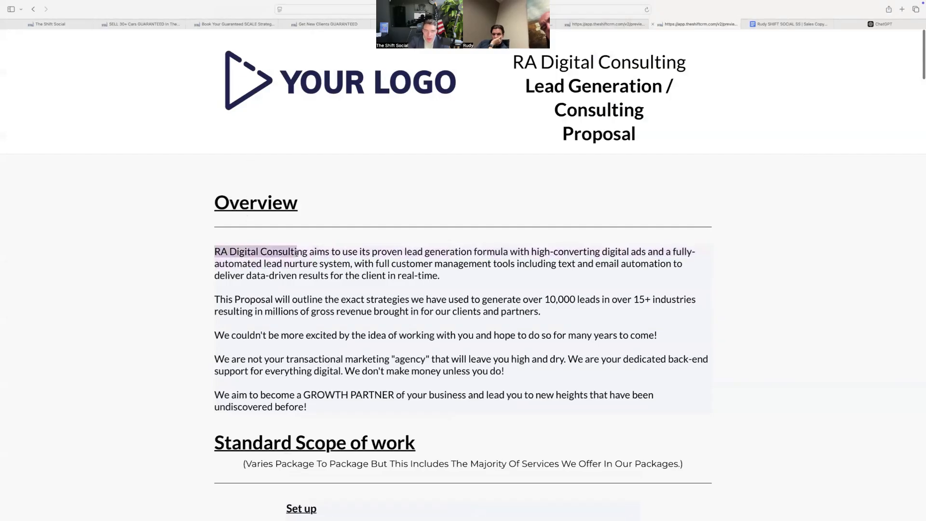
click(305, 253)
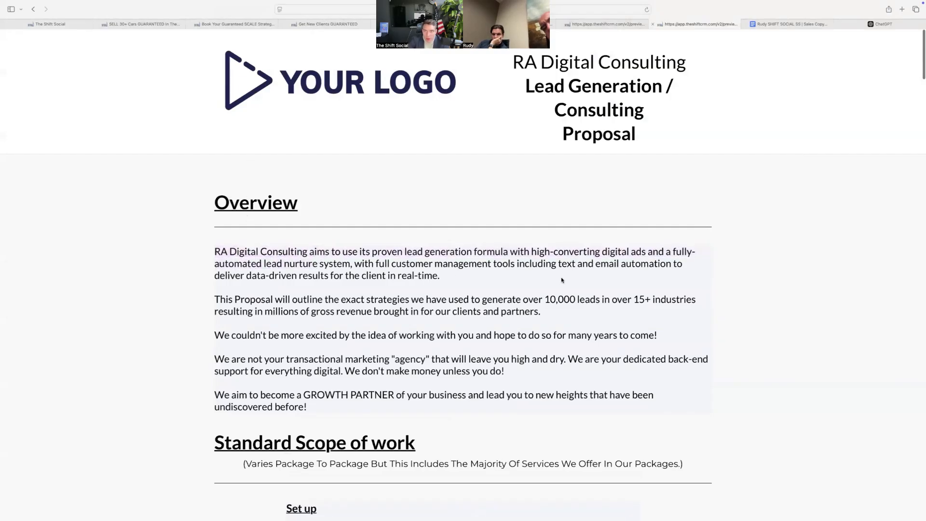
drag(515, 61, 677, 82)
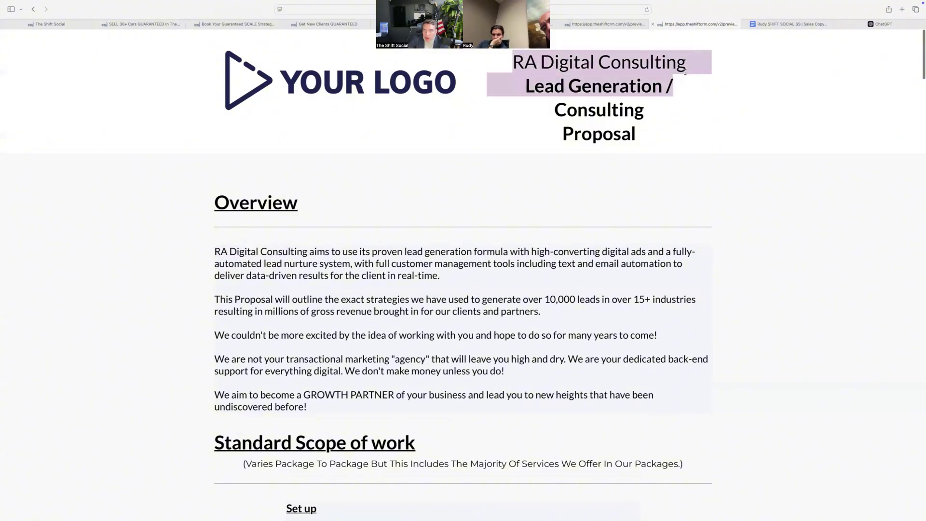
click(662, 86)
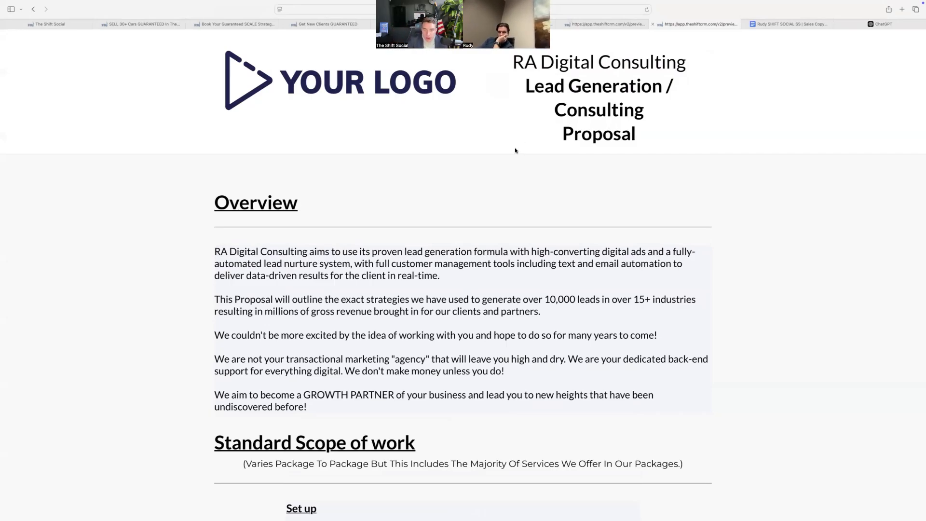
Skim the proposal's scope of work and its two lead generation packages, and return to the page header
scroll(466, 297, down, 3)
scroll(466, 296, down, 15)
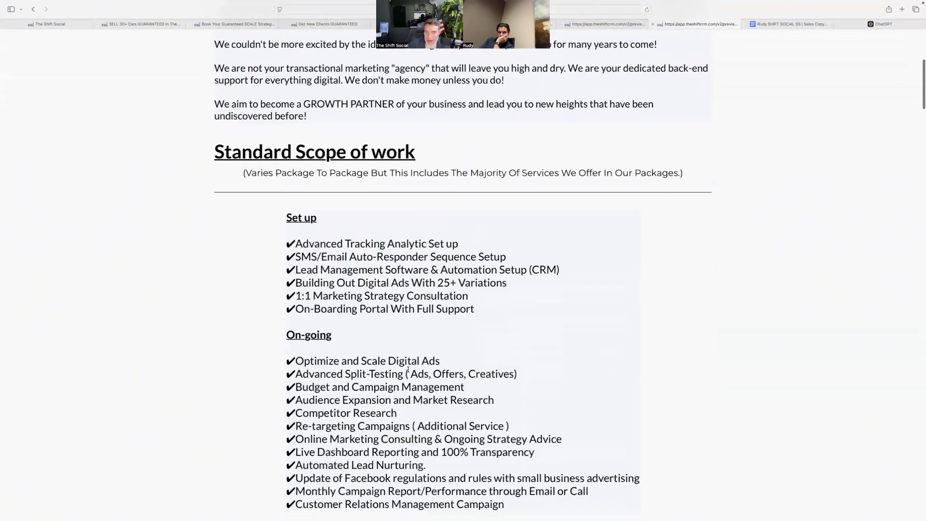
scroll(408, 369, down, 13)
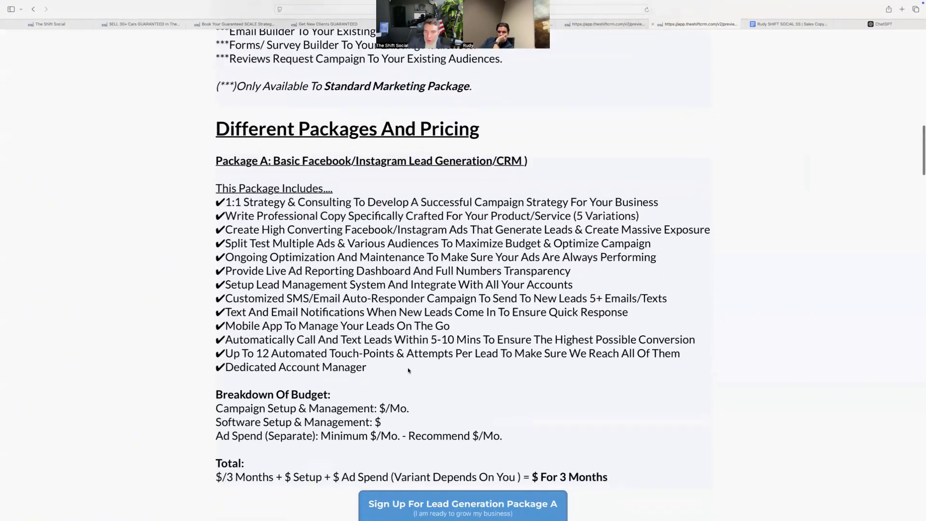
scroll(409, 371, down, 12)
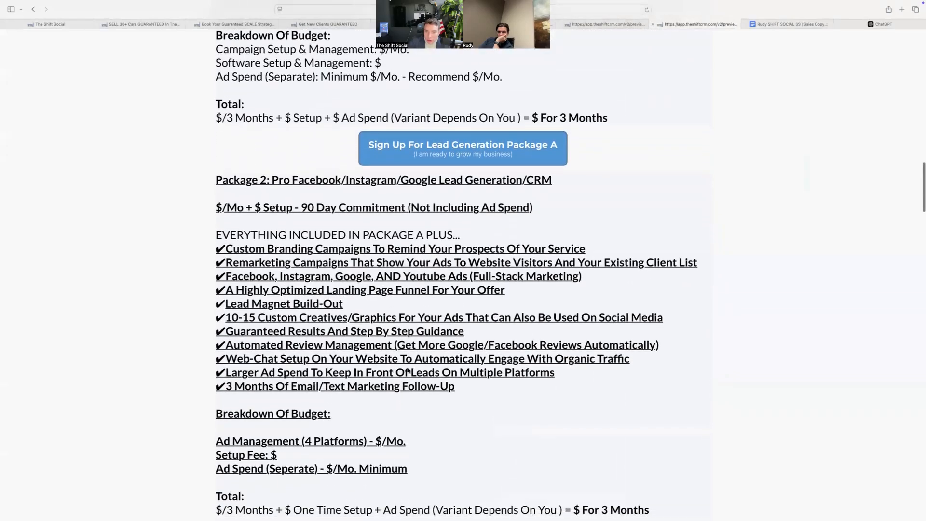
scroll(408, 370, up, 20)
scroll(408, 370, up, 20)
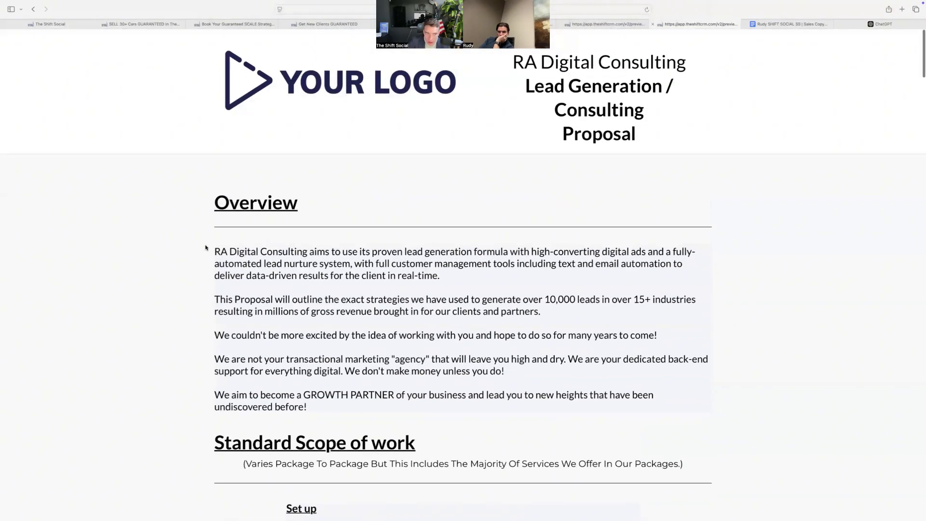
Review the proposal's standard scope of work, CRM platform features, and Package A inclusions and budget breakdown
scroll(241, 244, down, 3)
scroll(521, 308, down, 6)
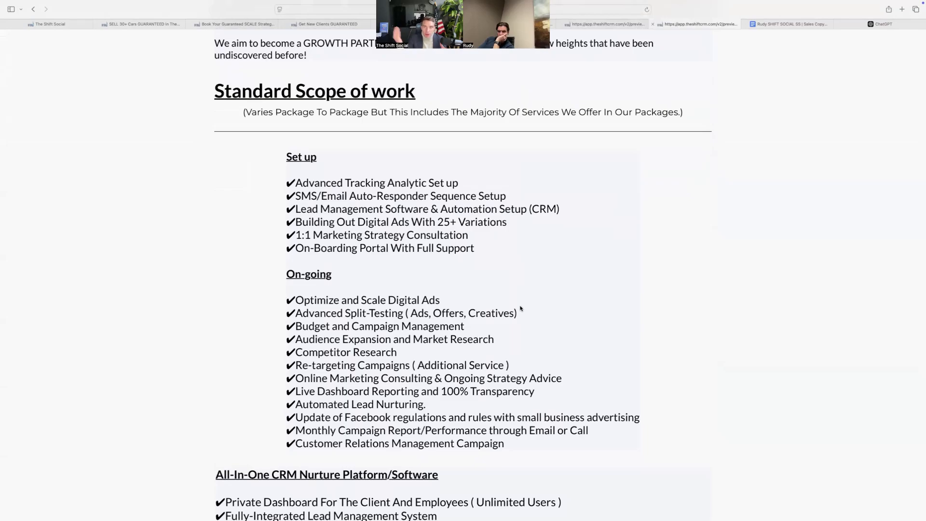
scroll(520, 309, down, 4)
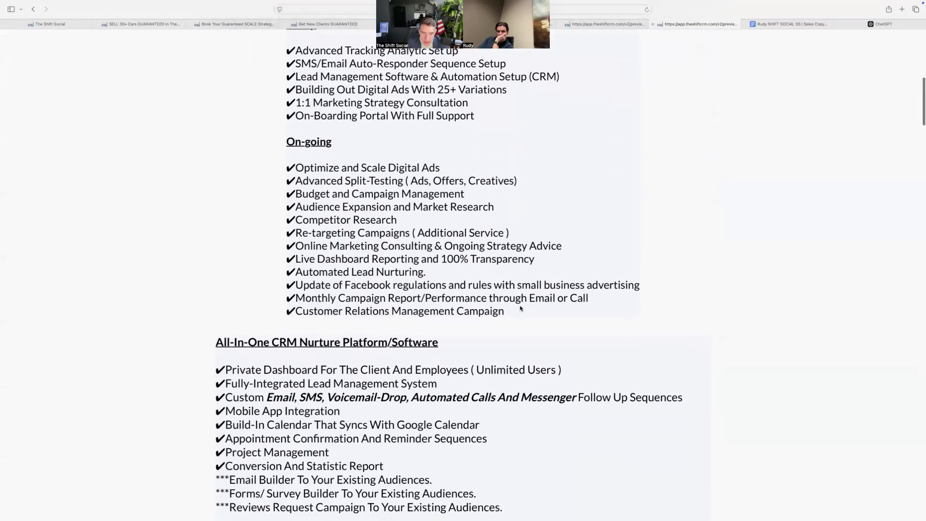
scroll(249, 244, down, 7)
scroll(249, 244, down, 4)
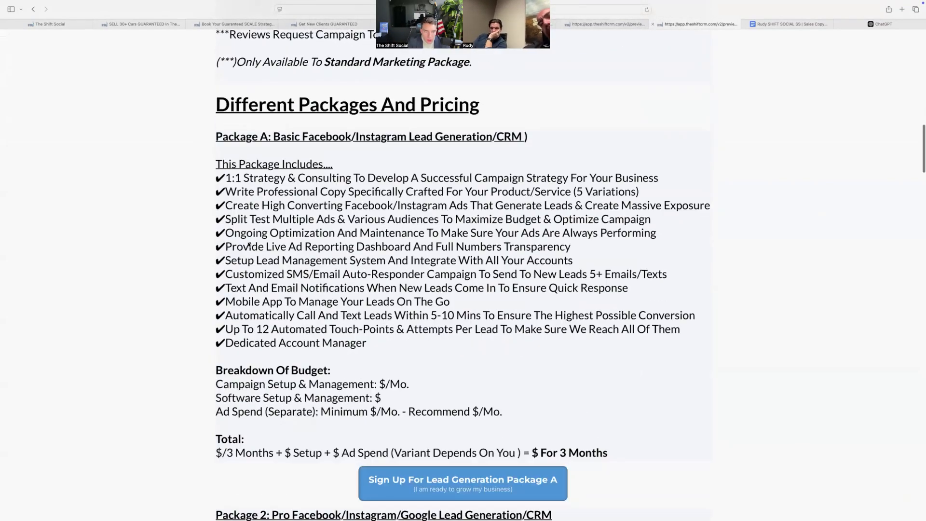
drag(214, 160, 399, 355)
click(274, 284)
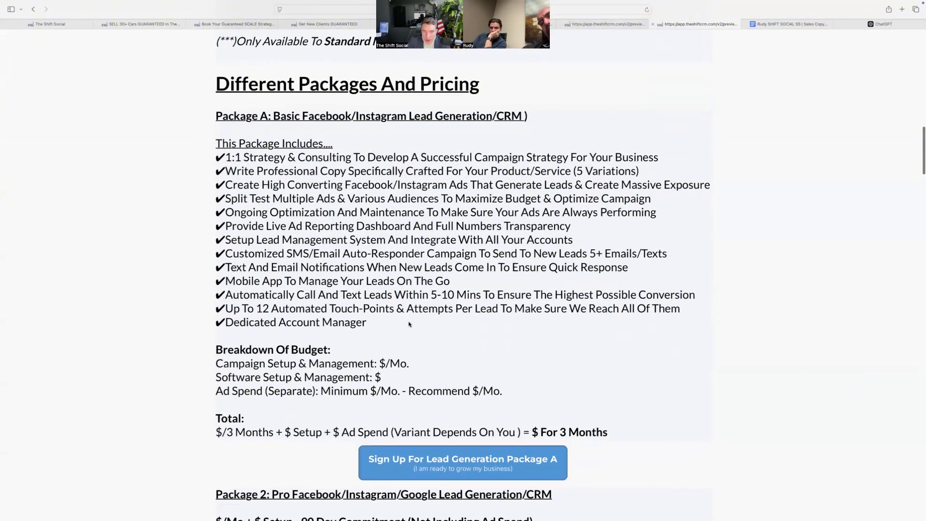
scroll(453, 276, down, 5)
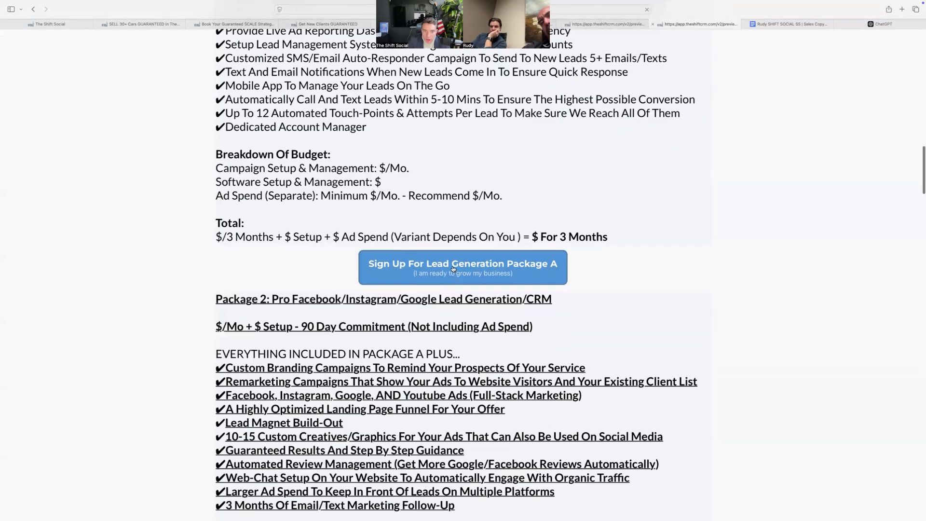
Follow the Lead Generation Package A sign-up from the proposal and examine the order form's company and contact fields
click(453, 270)
scroll(455, 424, down, 6)
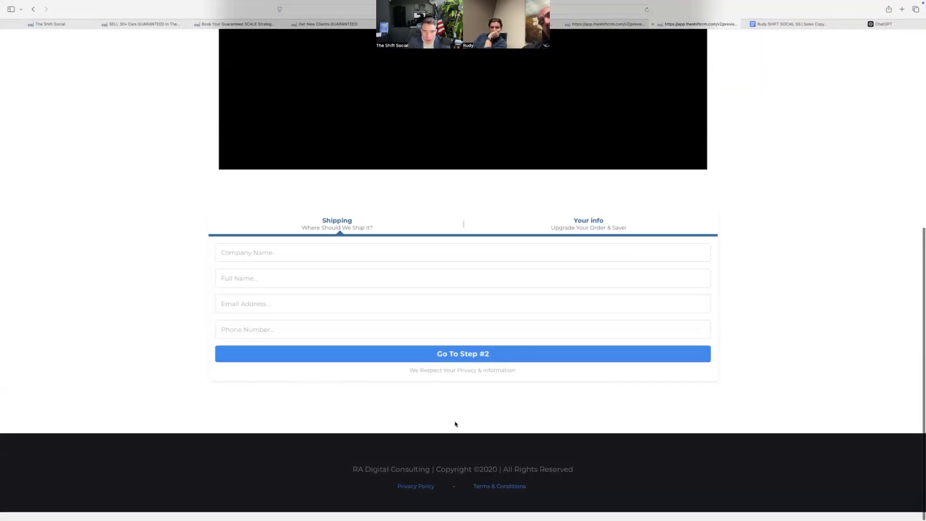
right_click(312, 255)
click(279, 262)
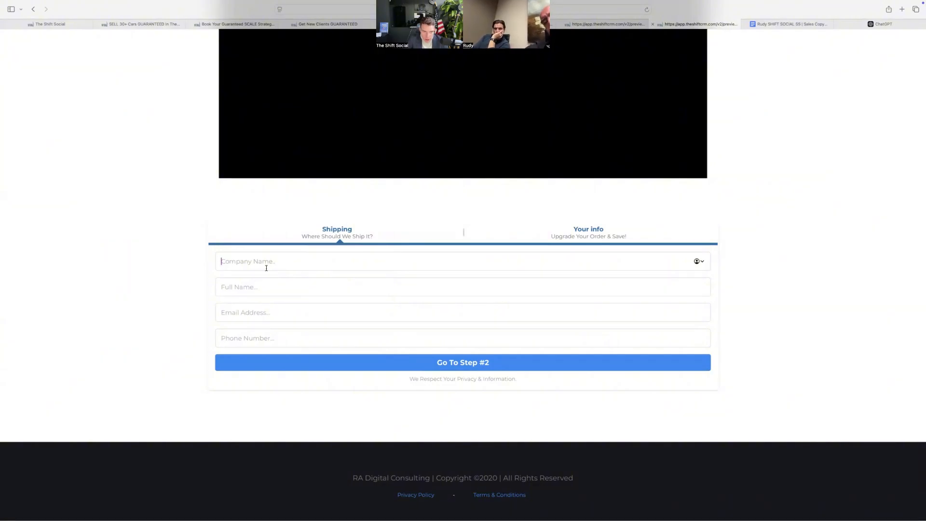
Return to the Proposal Payment funnel and look through its Order Form and Proposal (Clone) steps
click(73, 25)
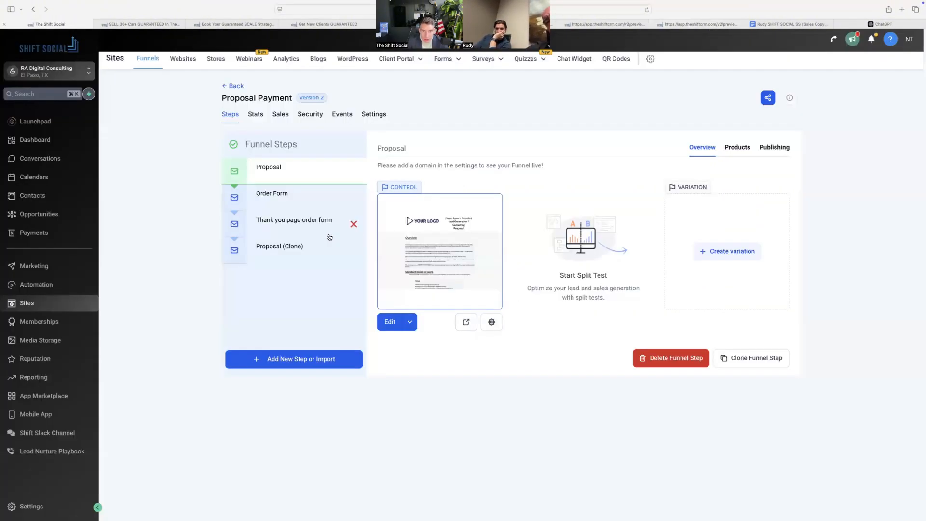
click(290, 194)
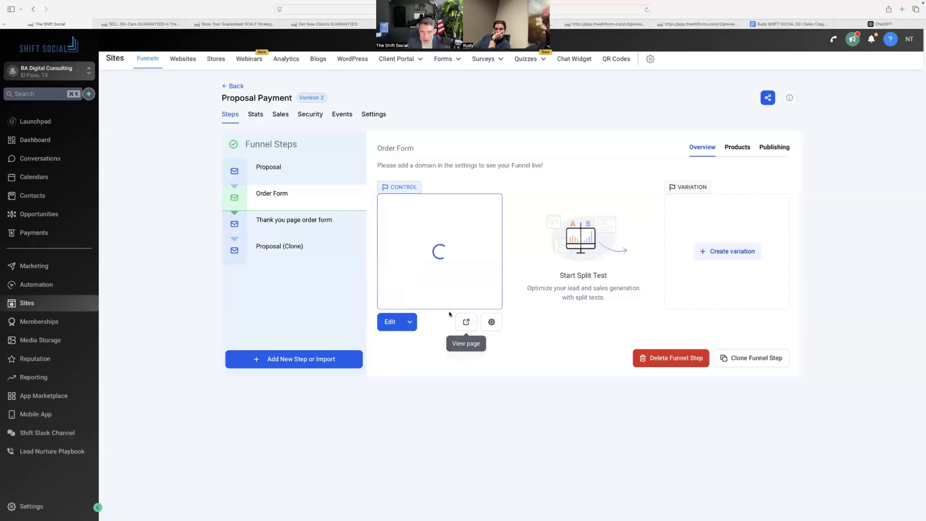
click(309, 248)
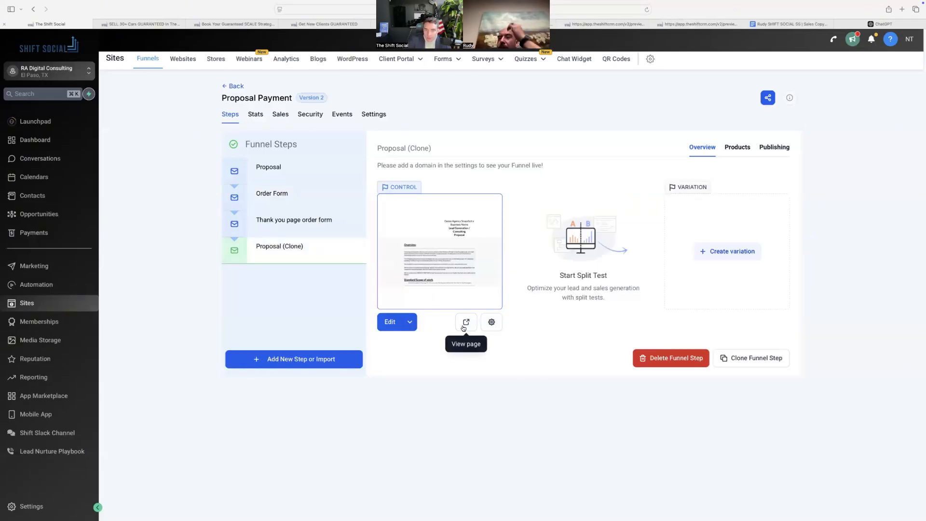
click(289, 193)
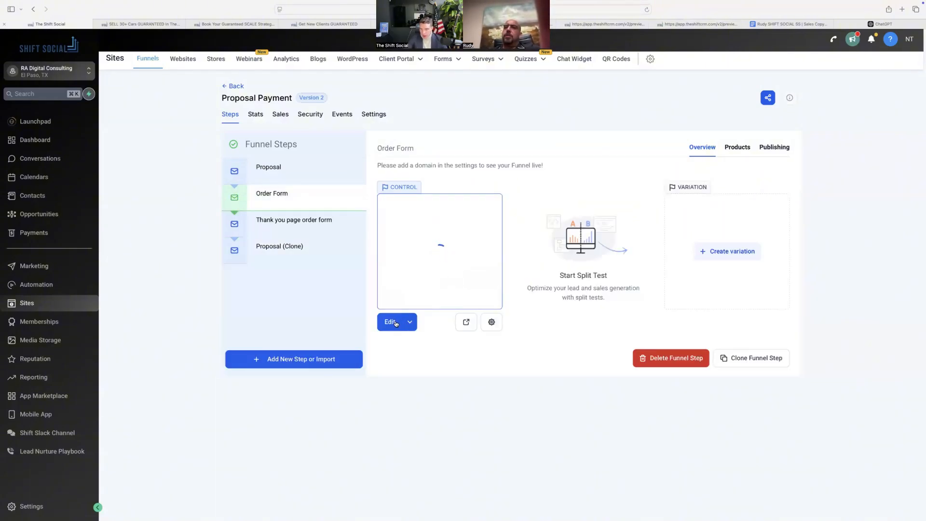
Inspect the Order Form page's Two Step Order element with its card payment section in the page editor, and leave the editor
click(395, 322)
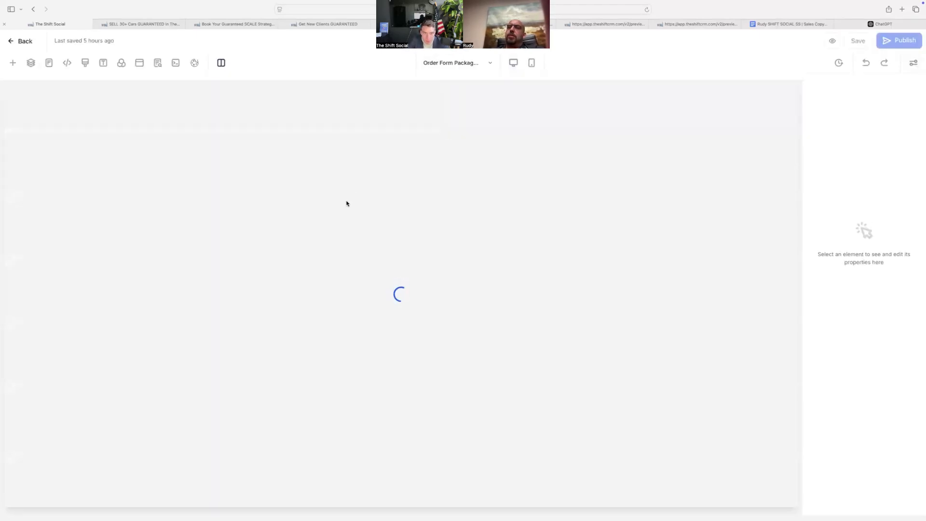
scroll(423, 252, down, 10)
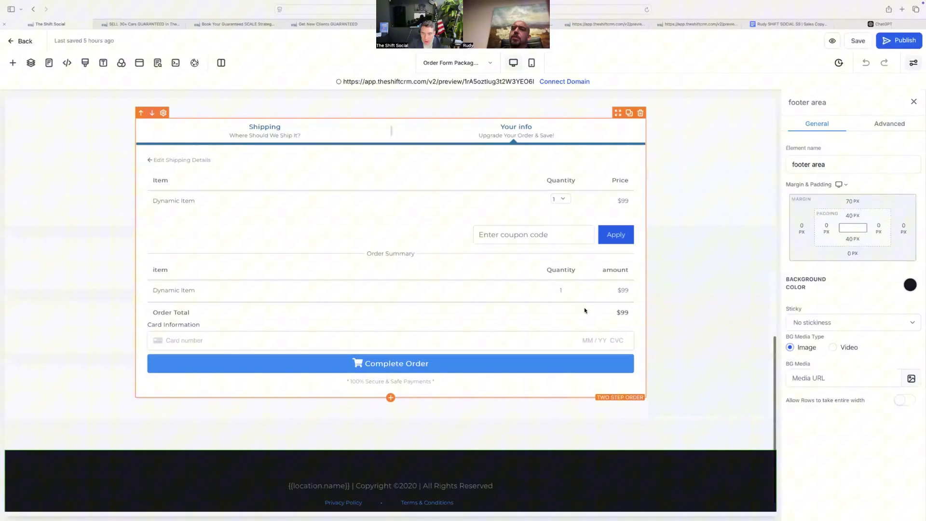
click(585, 310)
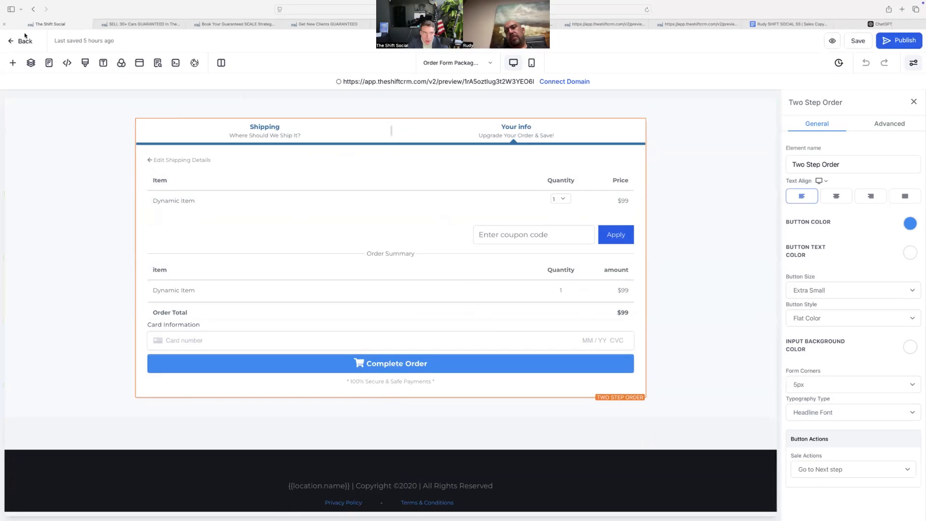
click(9, 40)
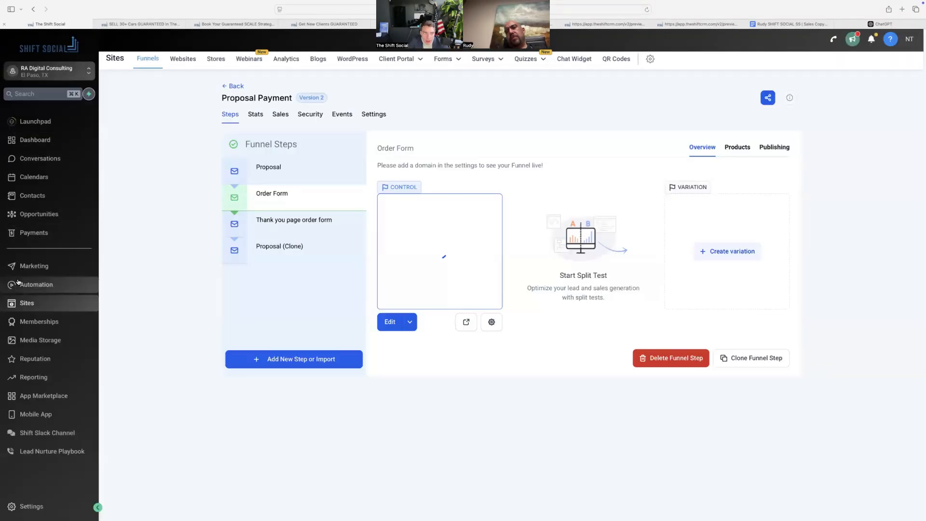
Open the Pipeline Automation - Send Proposal workflow and view its Pipeline Stage Changed trigger
click(19, 285)
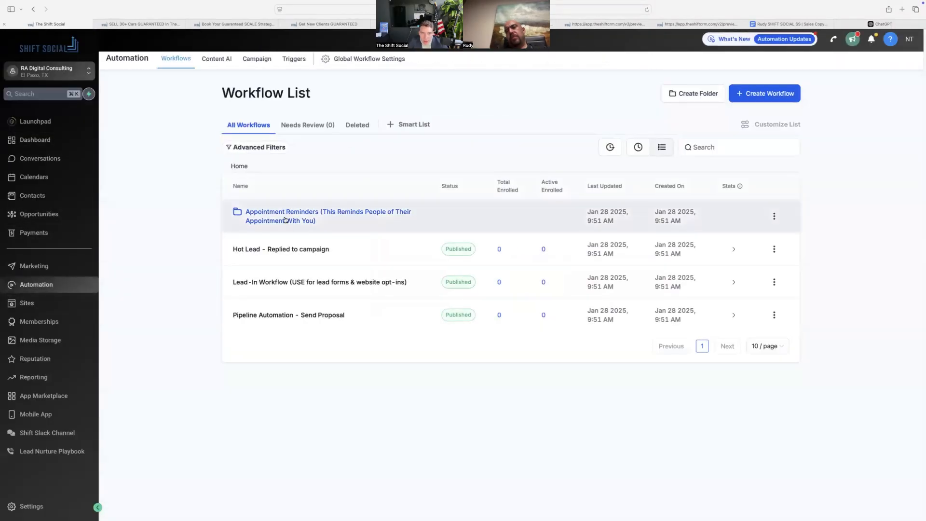
click(324, 316)
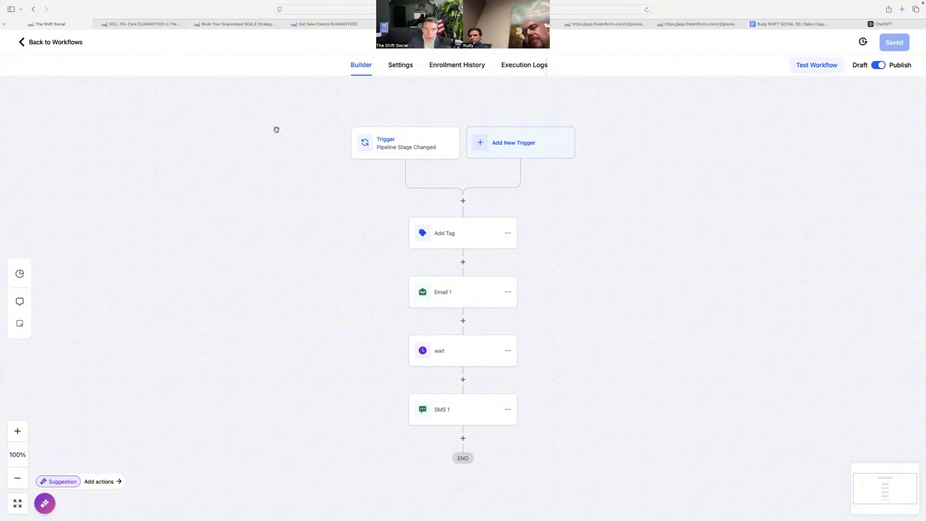
click(404, 149)
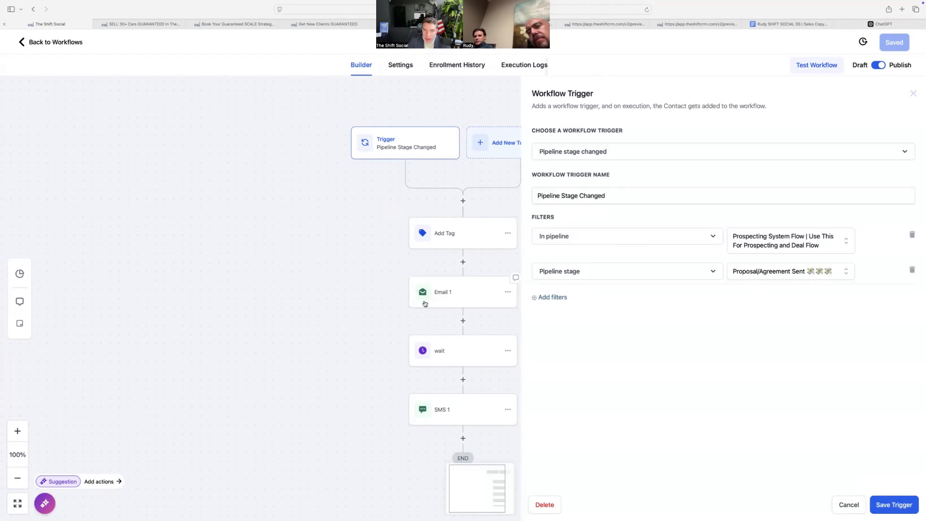
Open the workflow's Email 1 action and highlight the client proposal link custom value in its message
click(425, 304)
scroll(767, 465, down, 2)
scroll(767, 464, up, 2)
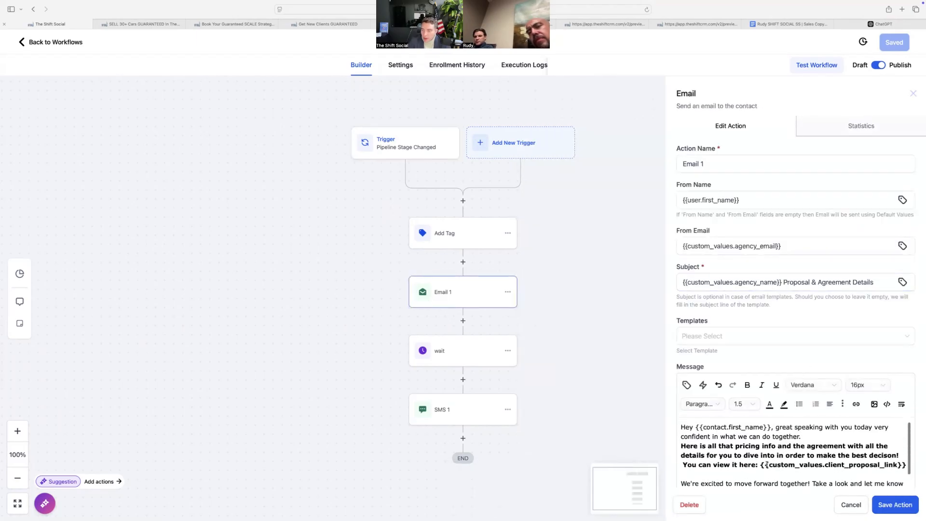
scroll(820, 444, down, 1)
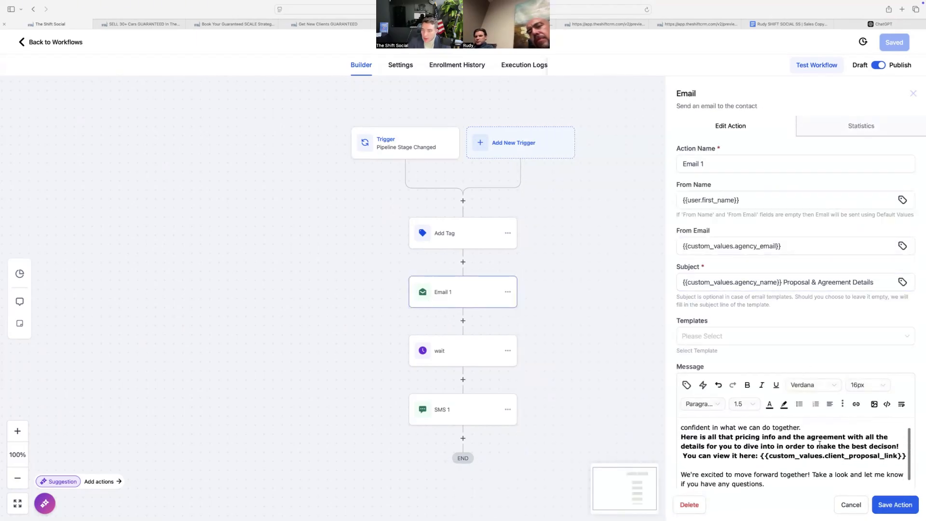
drag(761, 455, 844, 459)
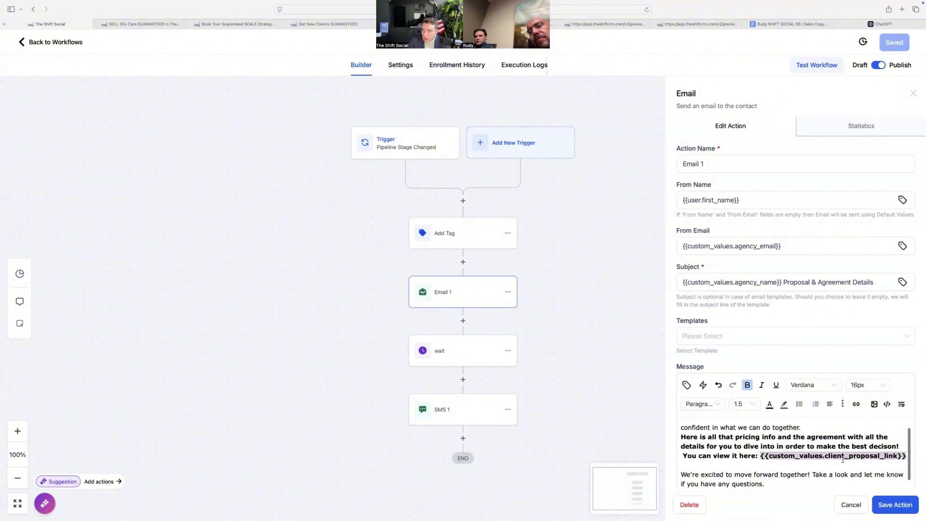
click(886, 461)
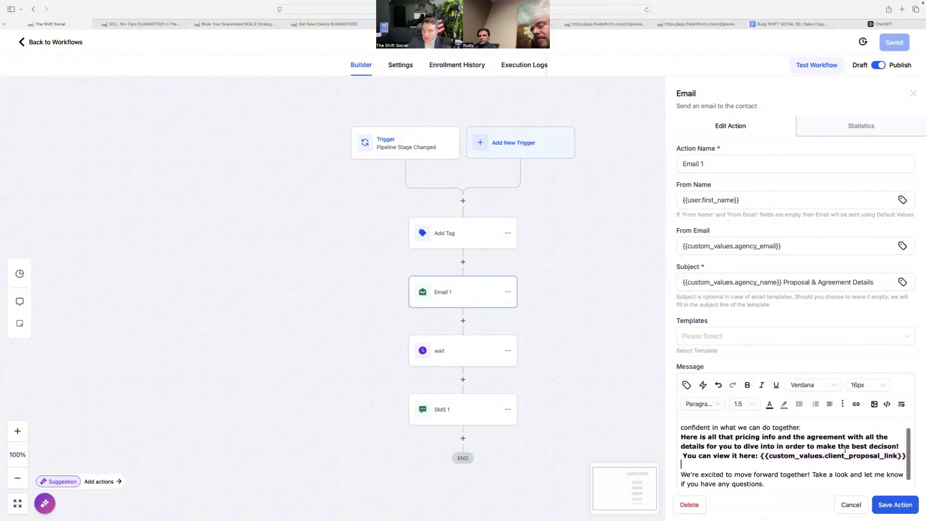
Read the rest of the Email 1 message to its signature, highlighting the proposal link that its sign-up sentence refers to
scroll(812, 467, down, 3)
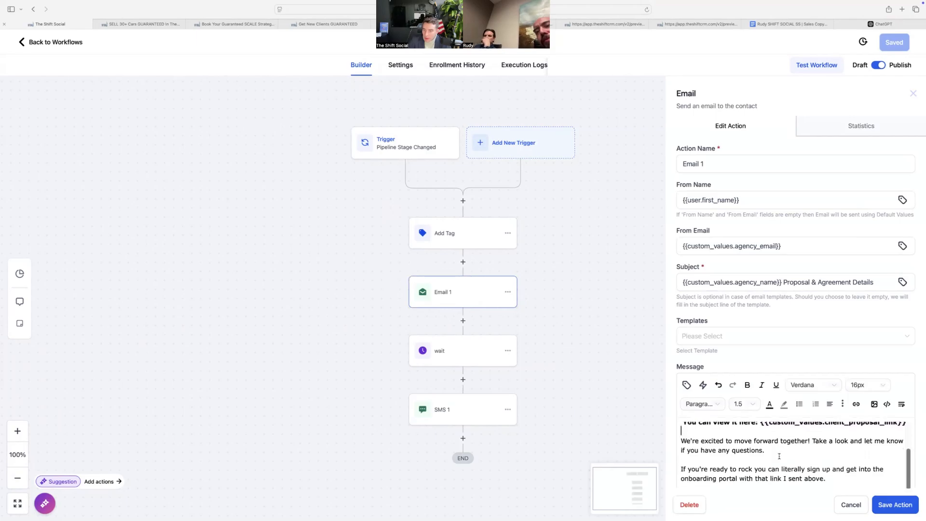
scroll(754, 440, up, 2)
drag(760, 442, 903, 445)
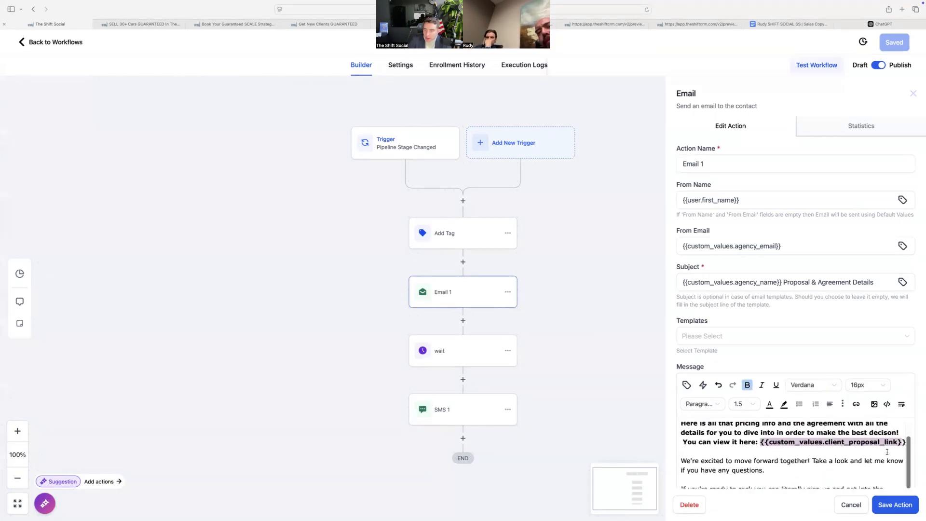
click(886, 452)
scroll(886, 452, down, 5)
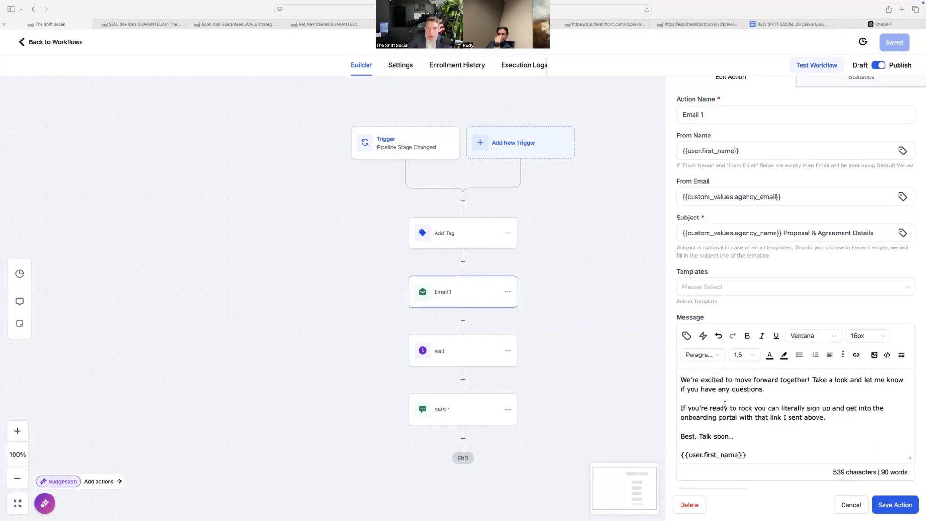
Review the workflow's wait action and the SMS 1 message containing the proposal link, and return to the workflow list
click(462, 345)
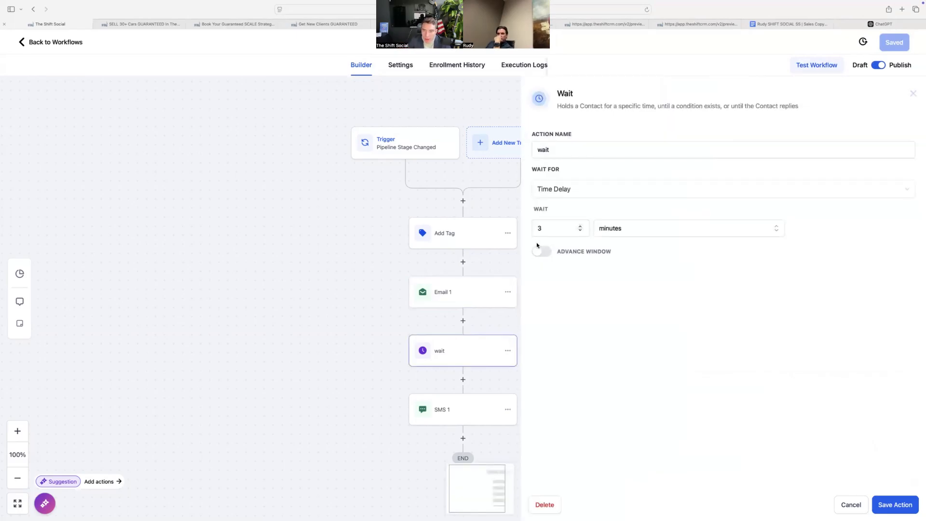
click(465, 407)
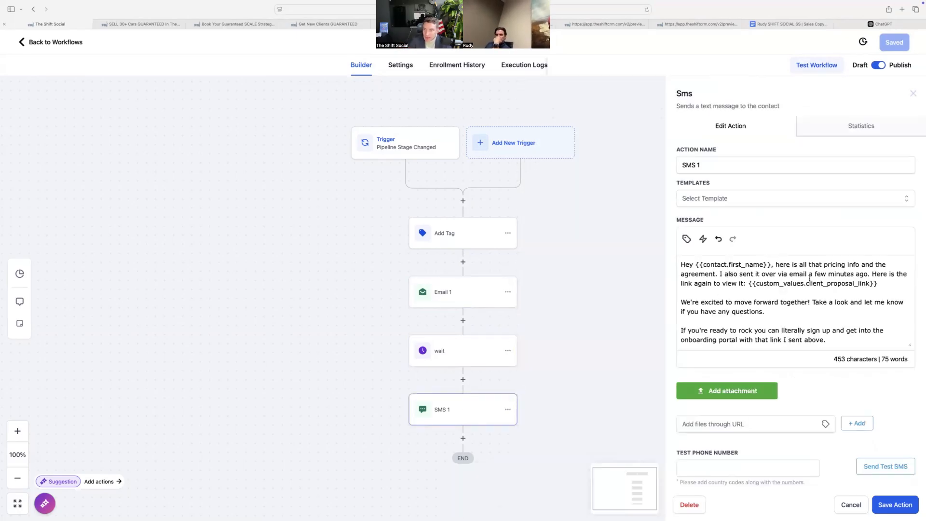
scroll(800, 278, down, 1)
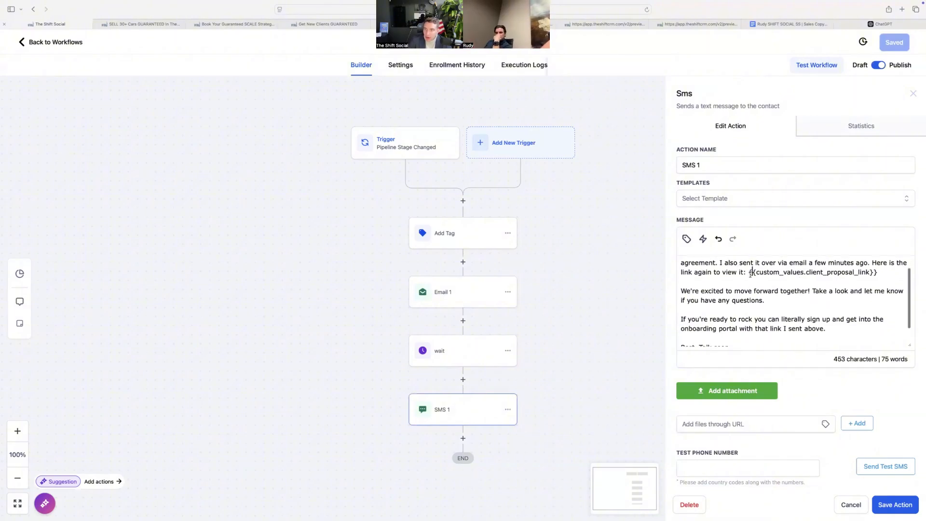
scroll(816, 284, down, 2)
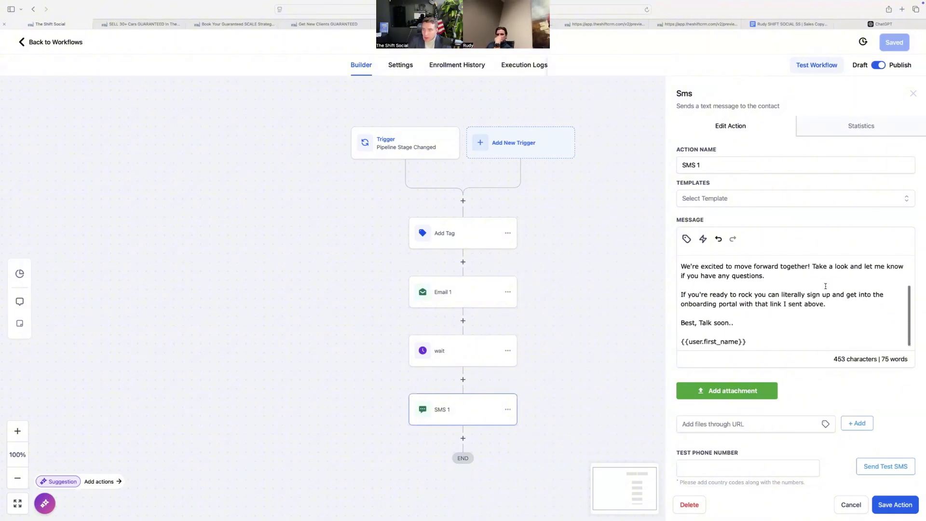
scroll(825, 286, up, 3)
click(65, 43)
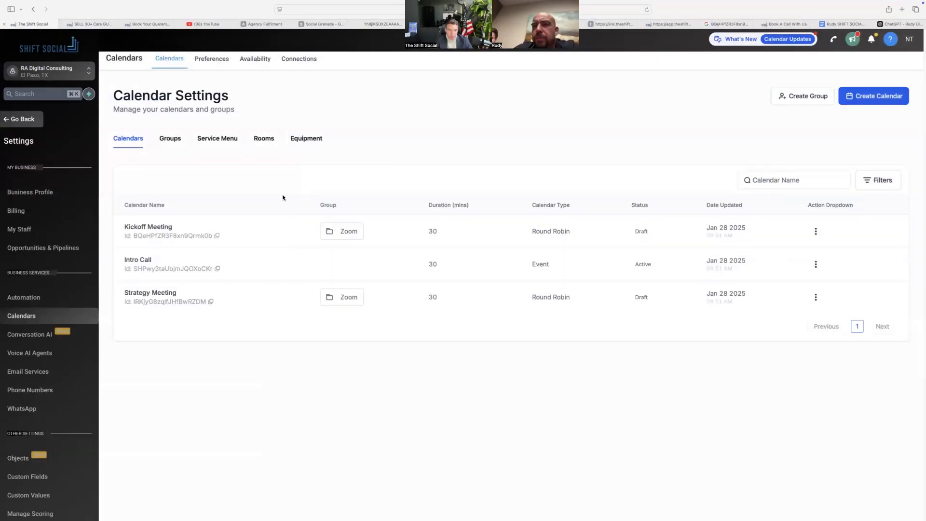
Leave the calendar settings, view the Chiro-AI step of the Get Booked Calls Using This Funnel funnel, and open the workflow list
click(20, 124)
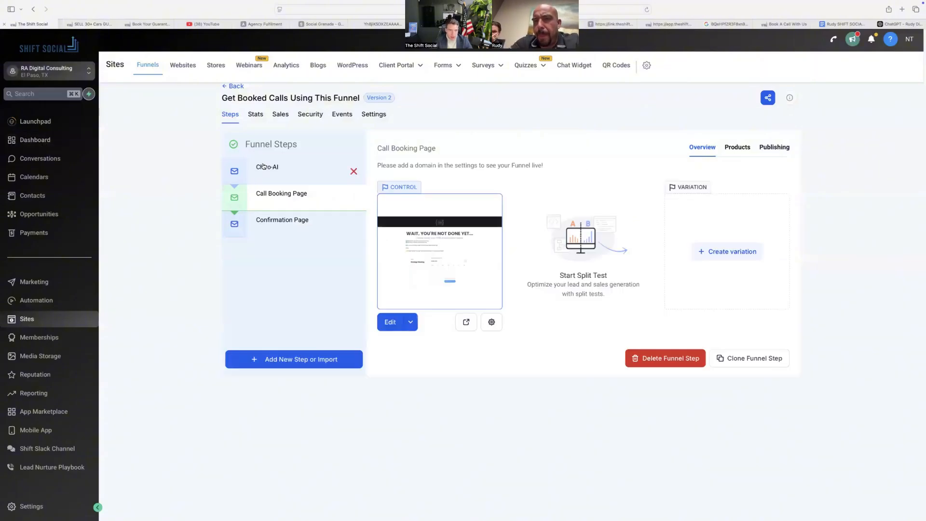
click(263, 179)
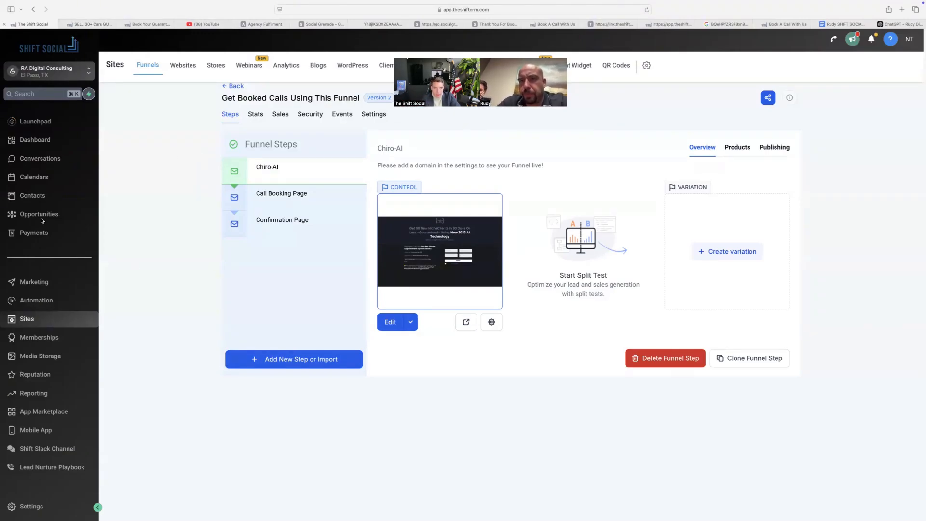
click(29, 301)
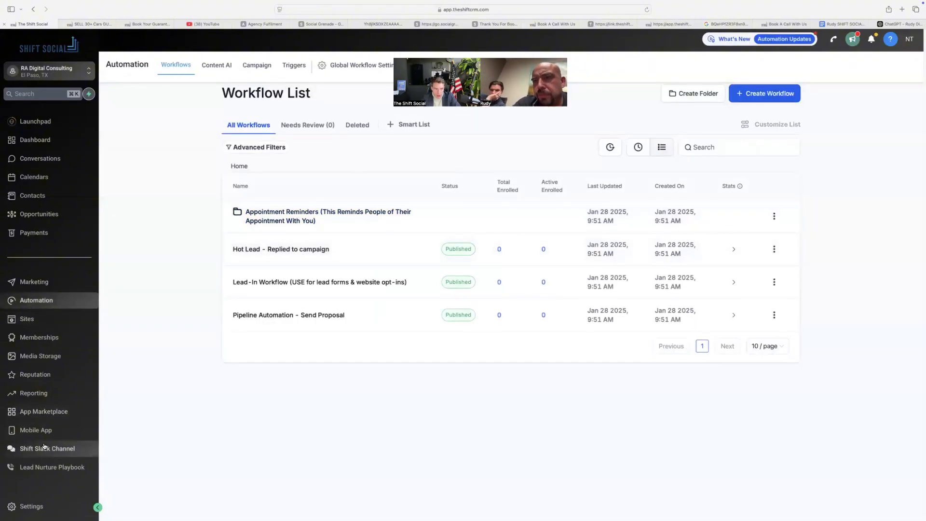
Open the account's custom values list in the settings
click(32, 506)
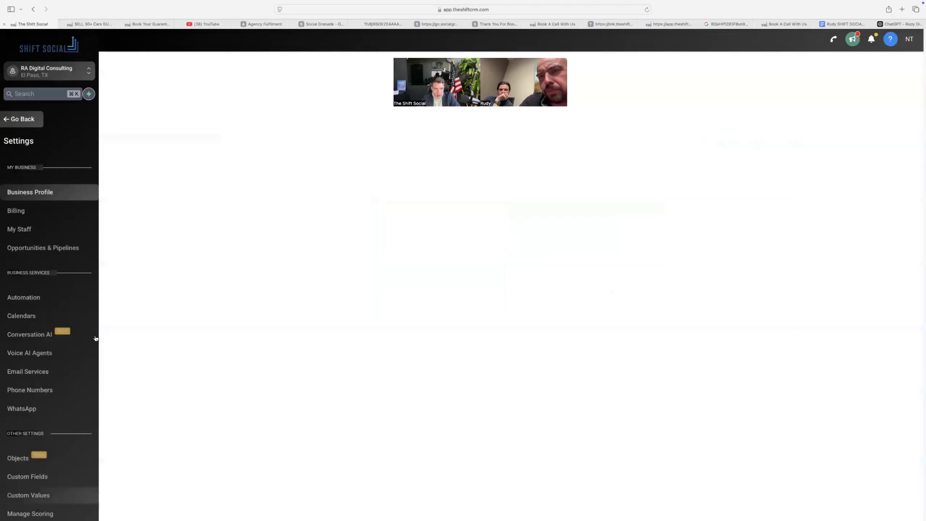
scroll(35, 326, down, 1)
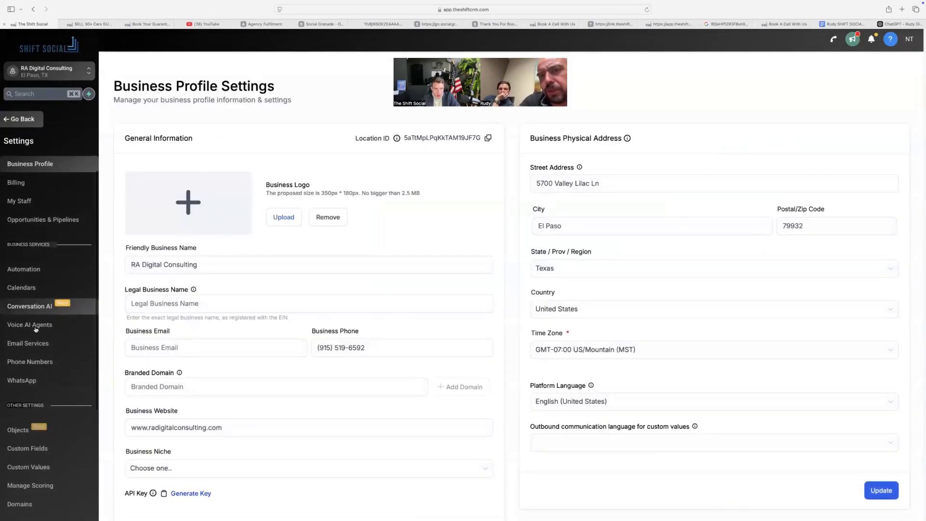
scroll(30, 354, down, 2)
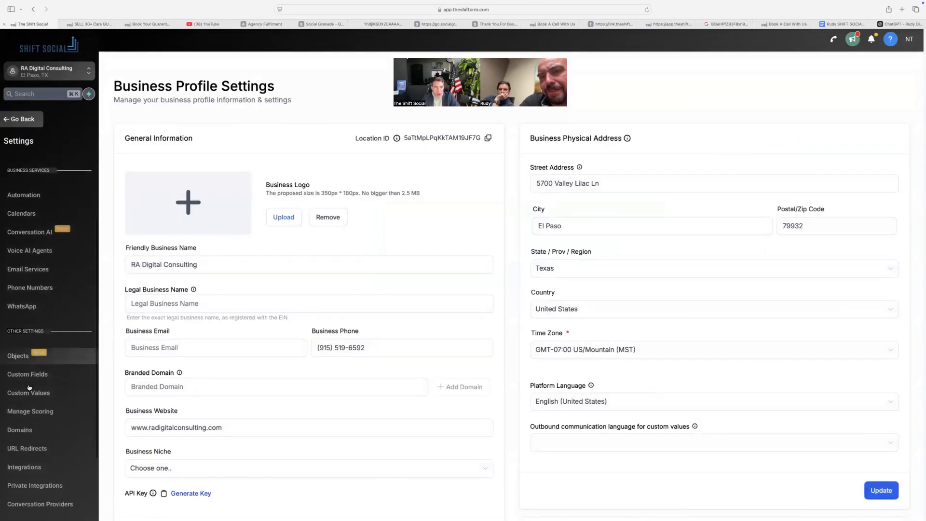
click(33, 393)
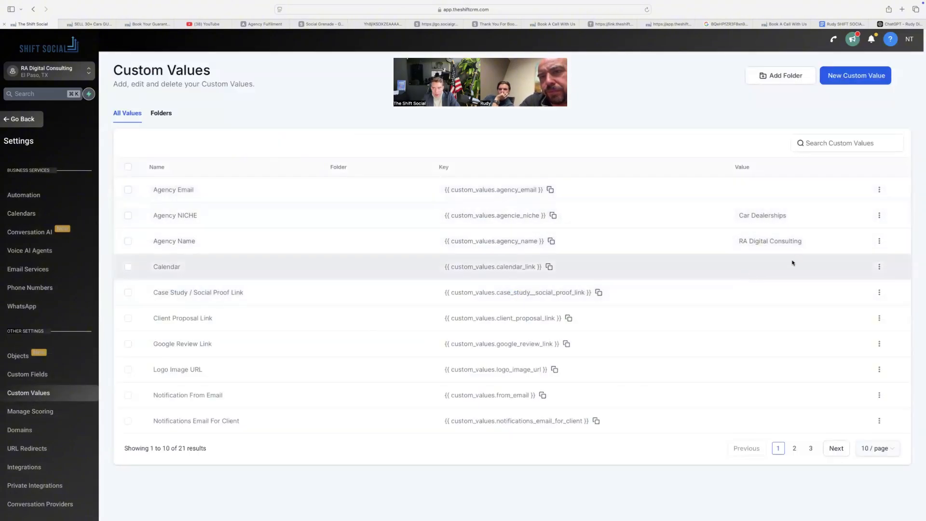
Open the Calendar custom value for editing to view its empty value field, and cancel the edit
click(880, 267)
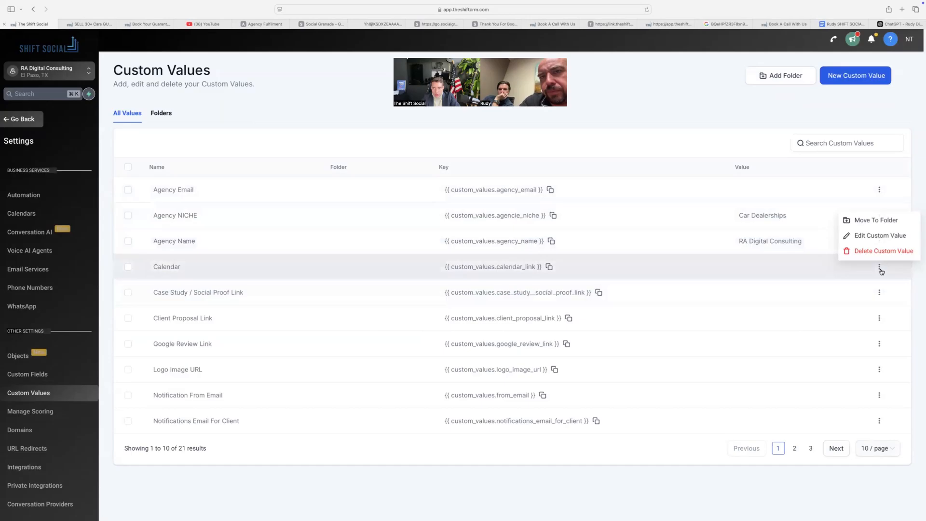
click(873, 236)
click(366, 290)
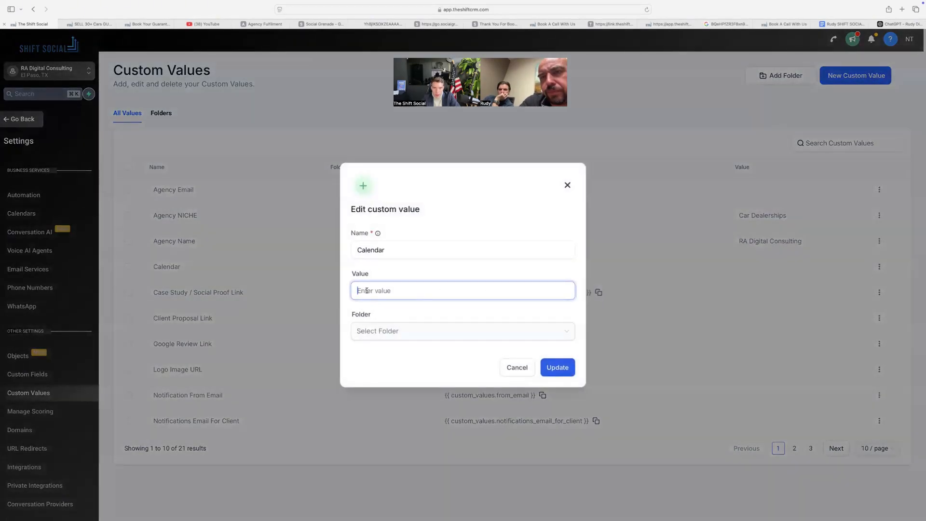
click(515, 367)
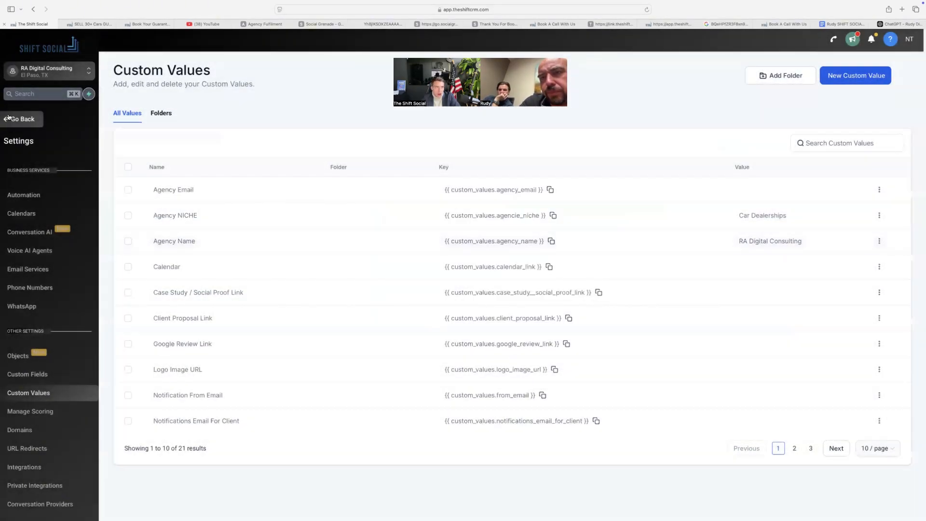
Open the Lead-In Workflow from the workflow list and check the Page filter choices of its Facebook Lead Form Submitted trigger
click(11, 118)
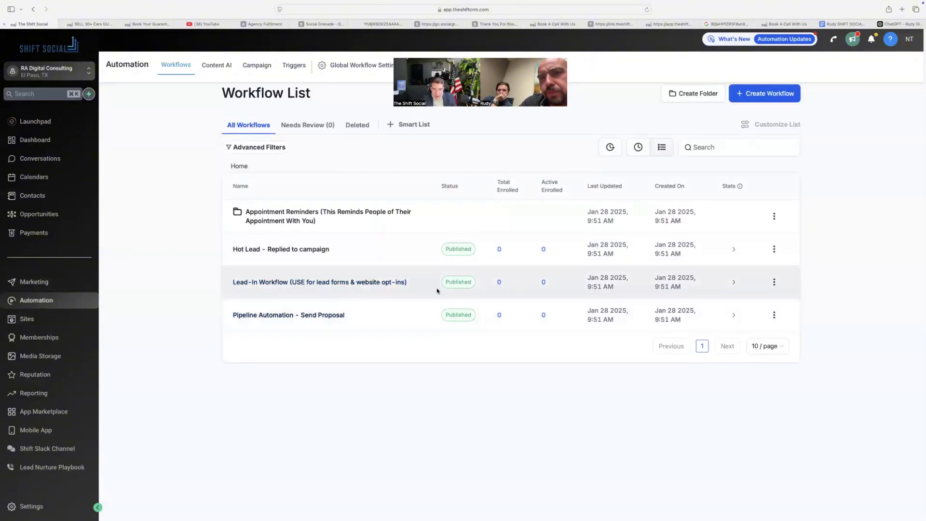
click(382, 283)
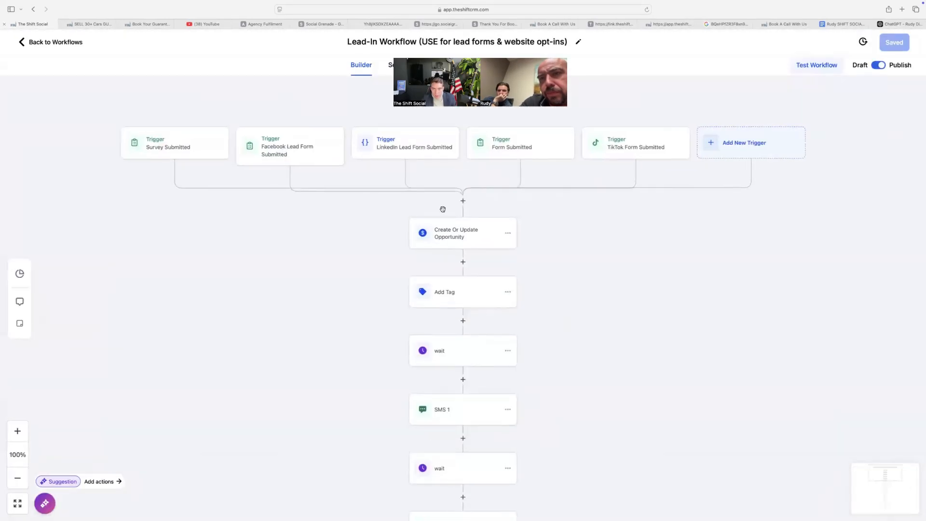
click(261, 147)
click(793, 245)
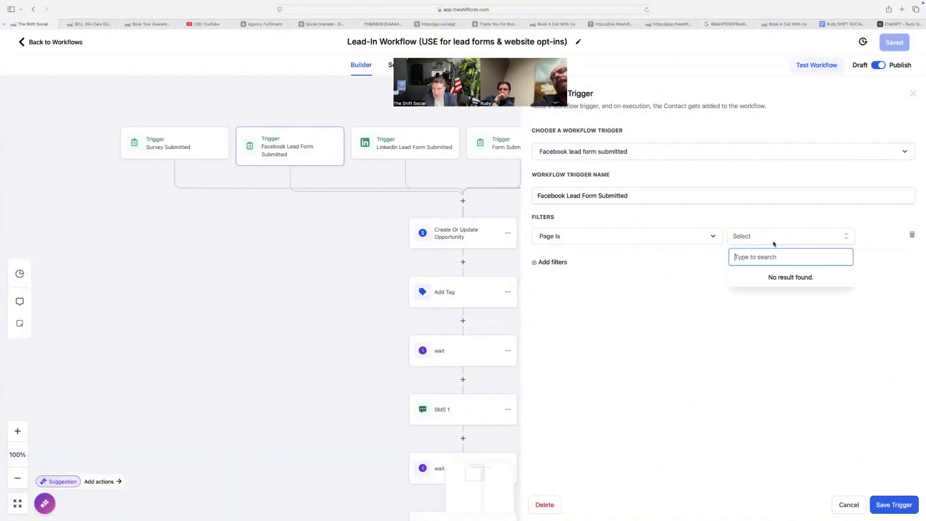
click(776, 237)
click(914, 94)
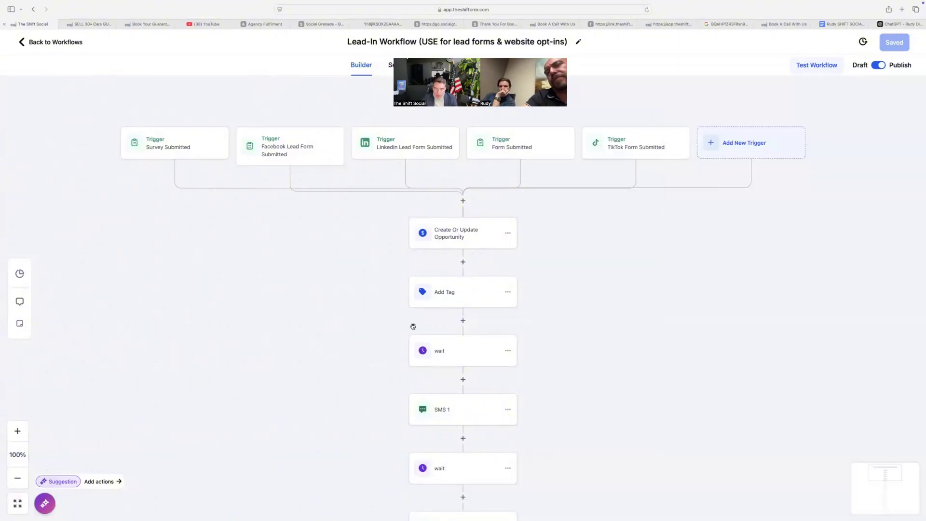
Review the SMS 1 message and the calendar link custom value in the SMS 7 message of the Lead-In Workflow
scroll(411, 325, down, 5)
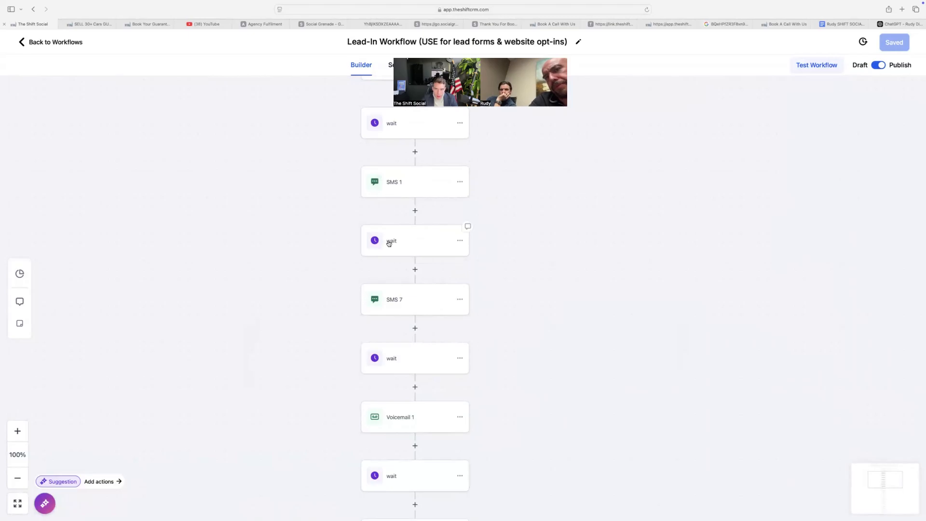
click(403, 183)
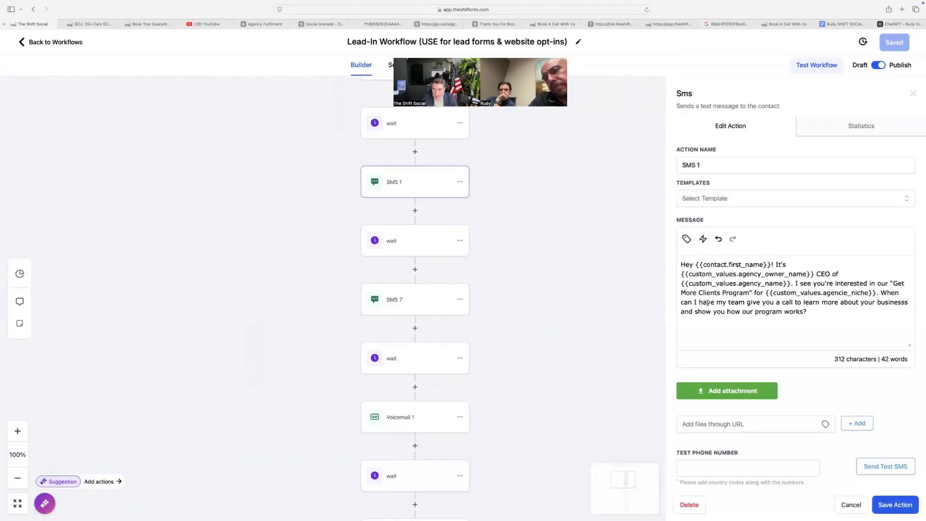
click(399, 304)
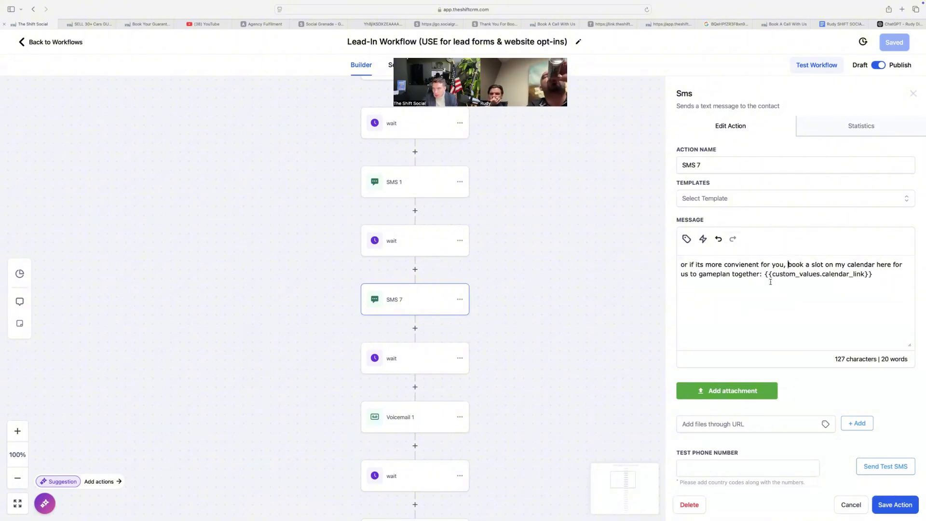
drag(763, 273, 873, 274)
click(884, 268)
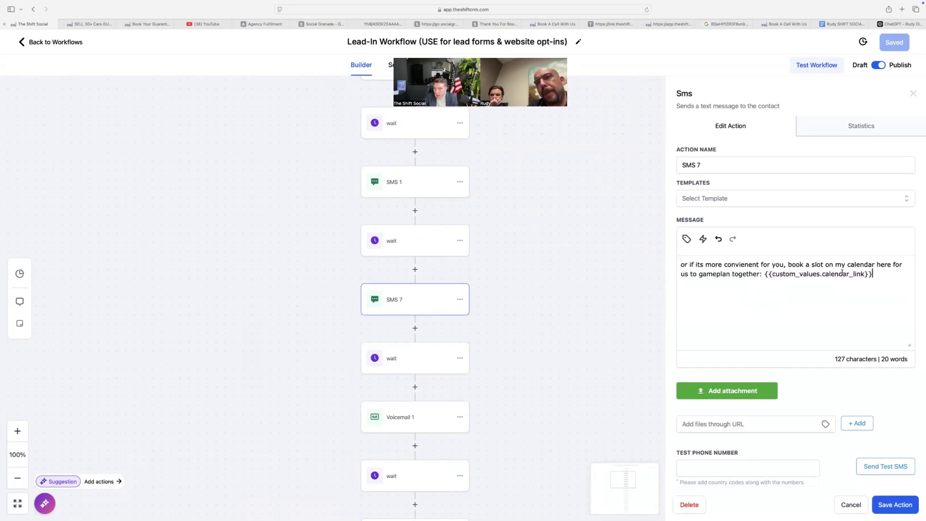
Look through the actions following SMS 7 and check the delay of the wait action directly after it
scroll(405, 297, down, 3)
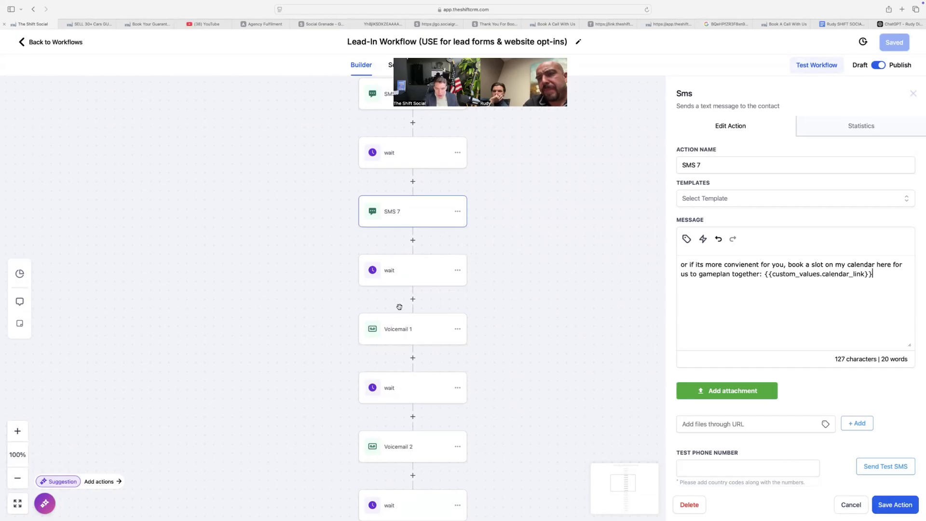
scroll(393, 388, down, 5)
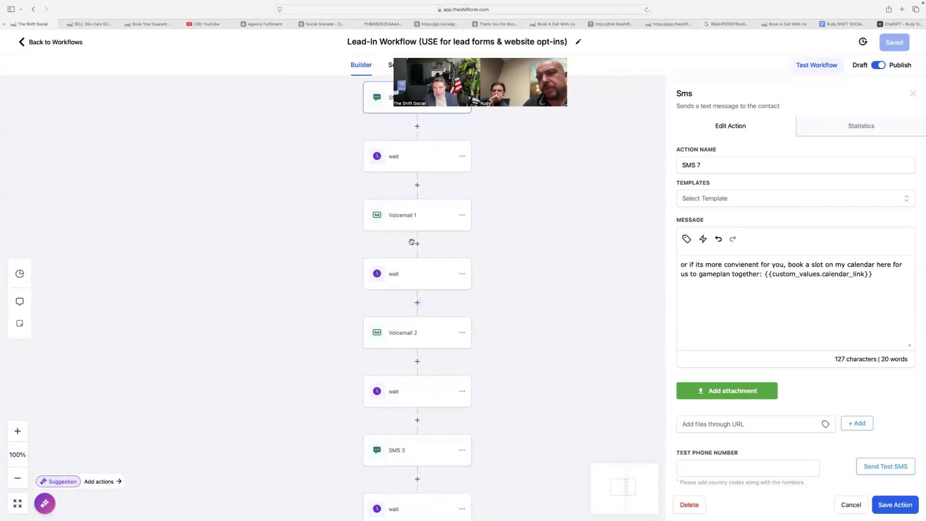
scroll(411, 241, up, 3)
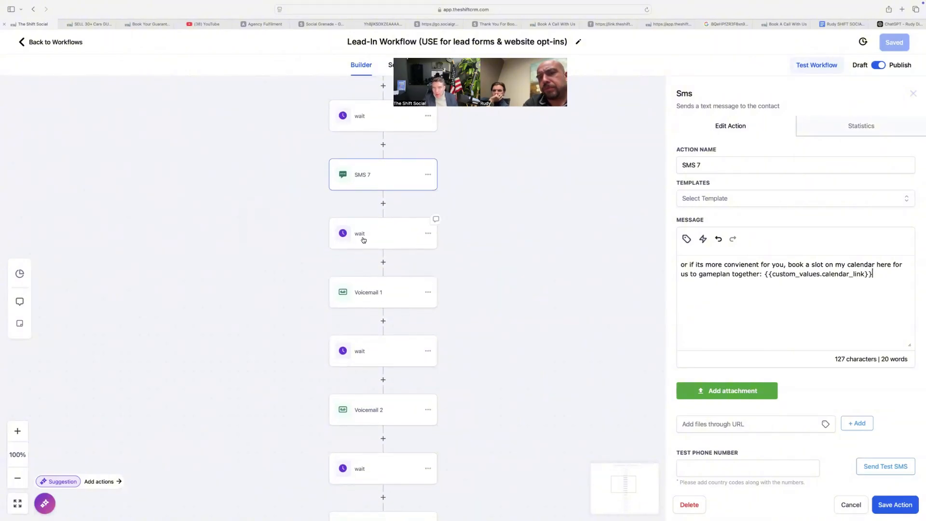
click(361, 235)
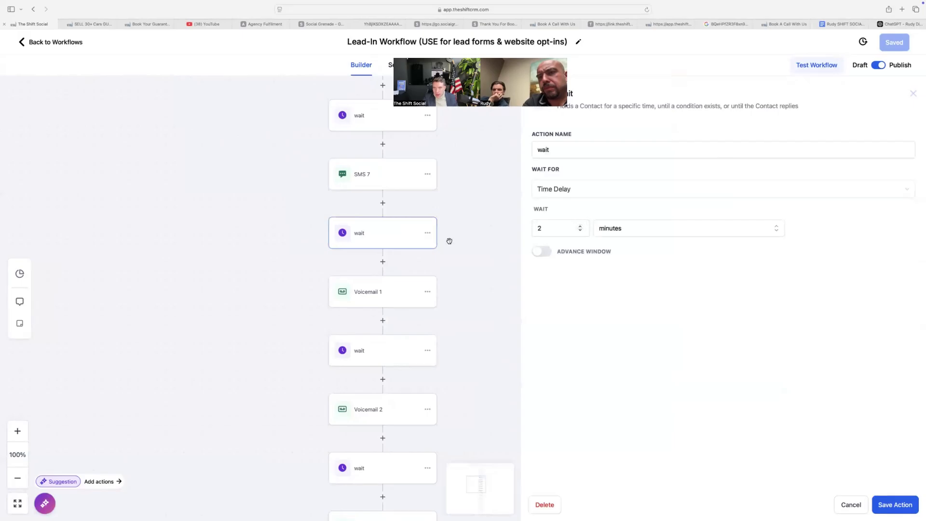
Go through the start of the sequence again, from the wait after Add Tag to the SMS 1 and SMS 7 messages
scroll(384, 203, up, 3)
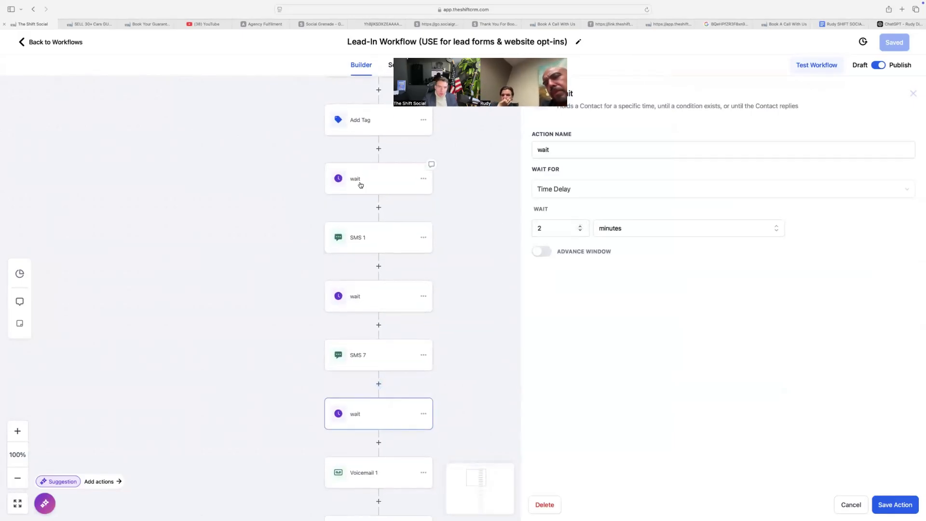
click(360, 185)
click(360, 236)
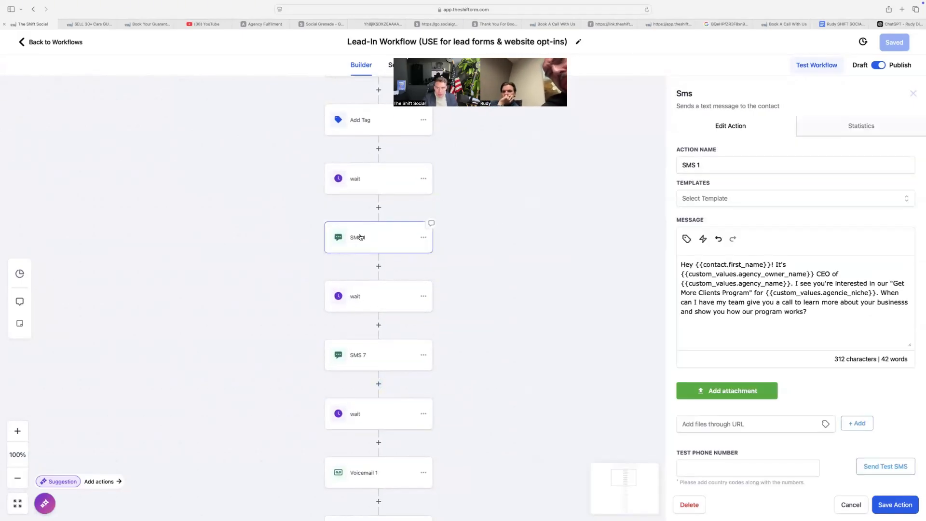
scroll(366, 270, down, 2)
click(359, 301)
scroll(359, 303, down, 1)
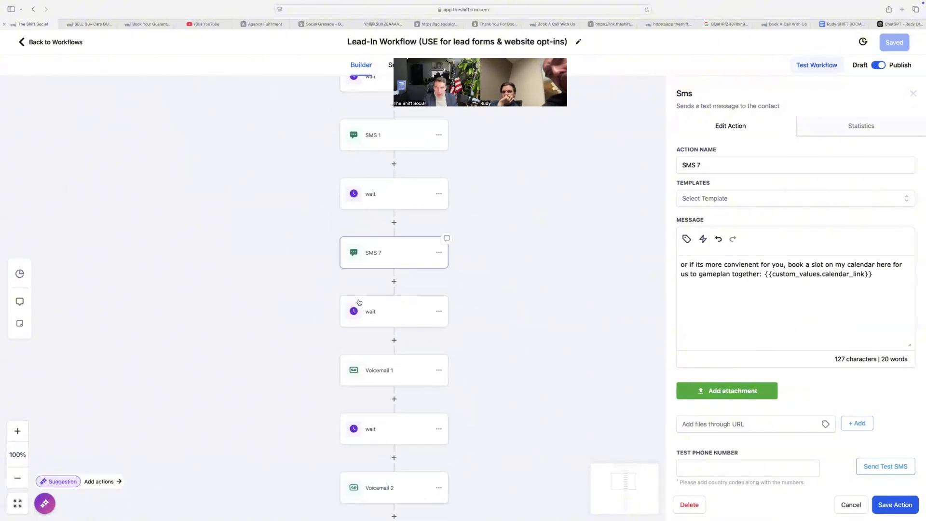
scroll(359, 303, down, 2)
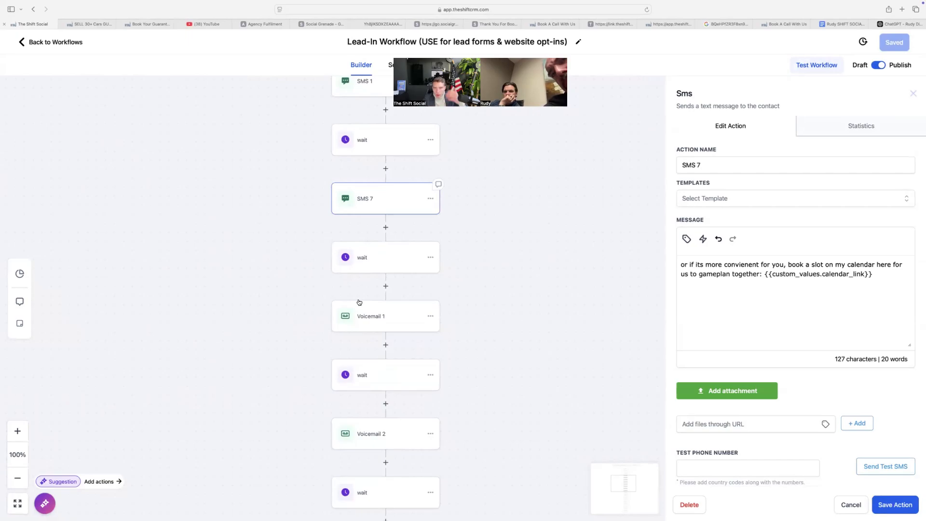
Open the Voicemail 1 action and listen to its recorded voicemail, pausing it near the end
click(361, 314)
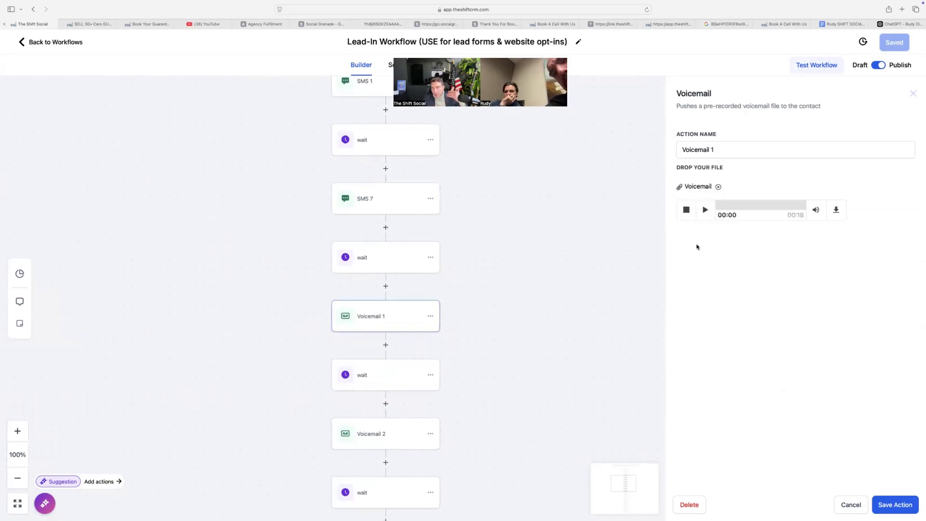
click(704, 210)
key(XF86AudioRaiseVolume)
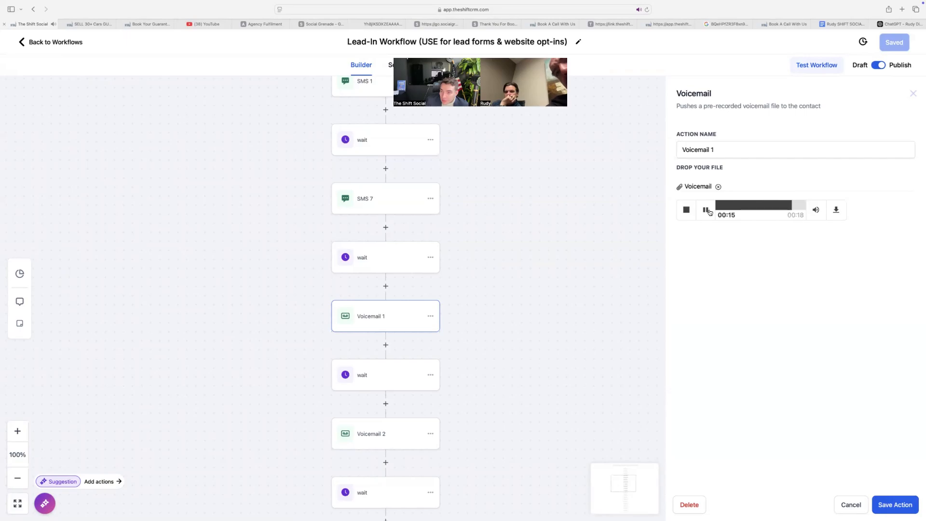
click(706, 210)
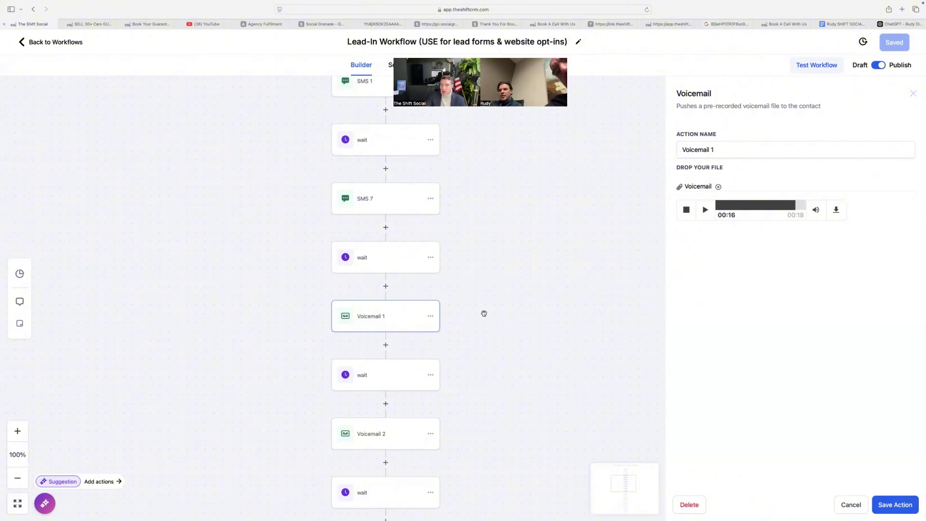
Check the delay of the wait action after Voicemail 1, and open and save the Voicemail 2 action
scroll(401, 338, down, 3)
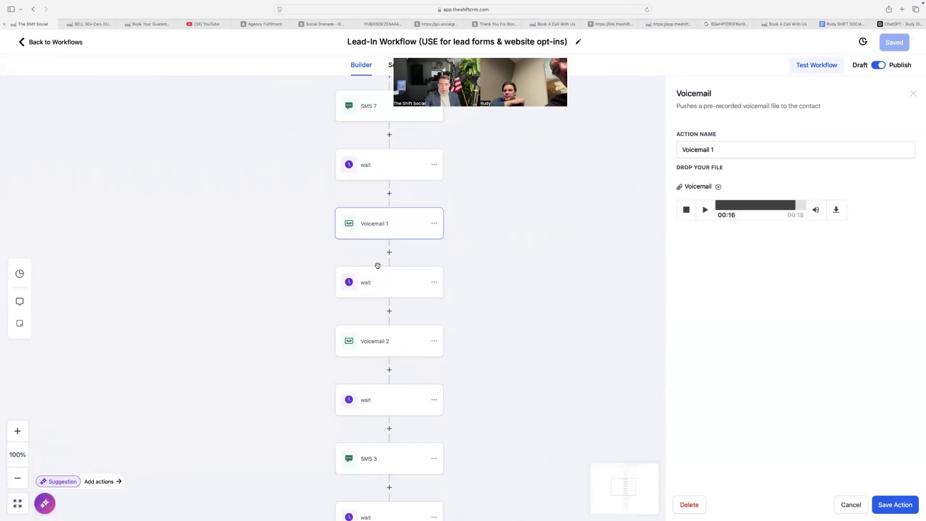
click(375, 285)
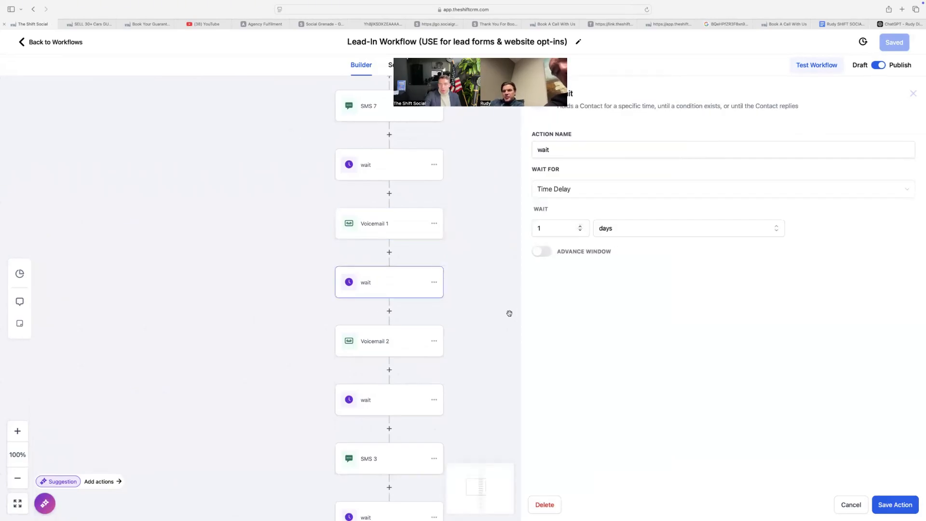
click(364, 345)
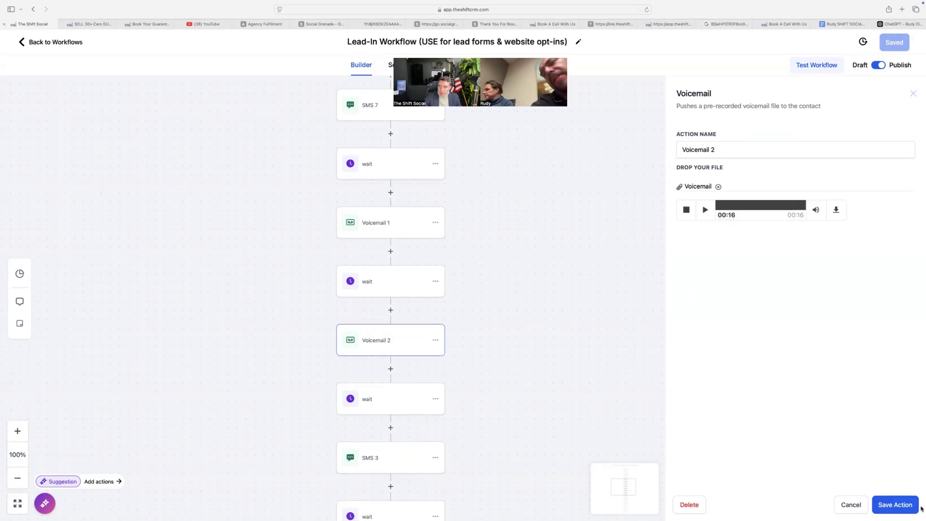
click(887, 508)
scroll(395, 356, down, 1)
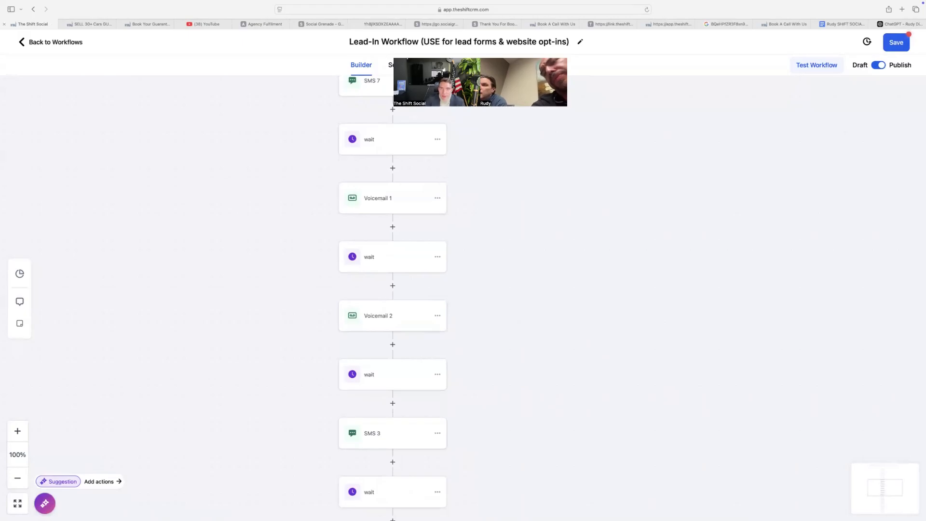
Review the Lead-In Workflow's settings and return to its builder, cancelling the exit with unsaved changes
click(397, 66)
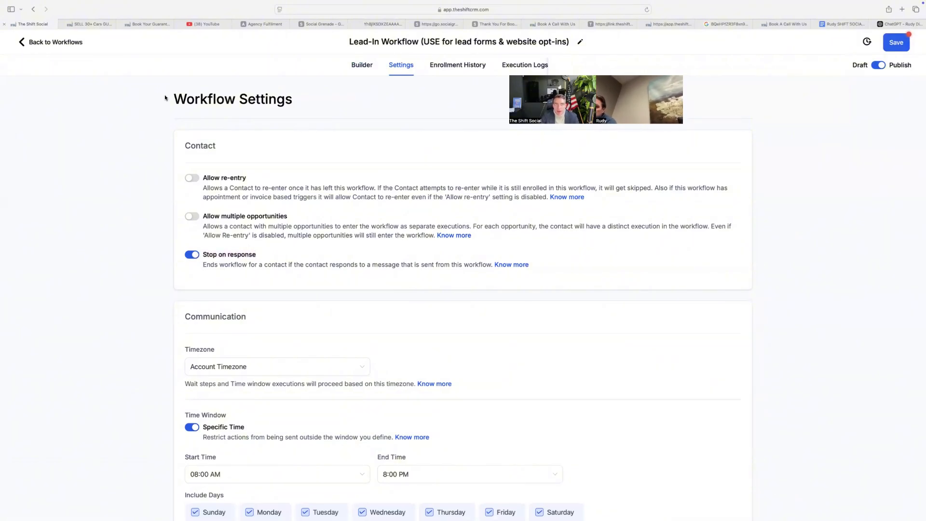
click(32, 41)
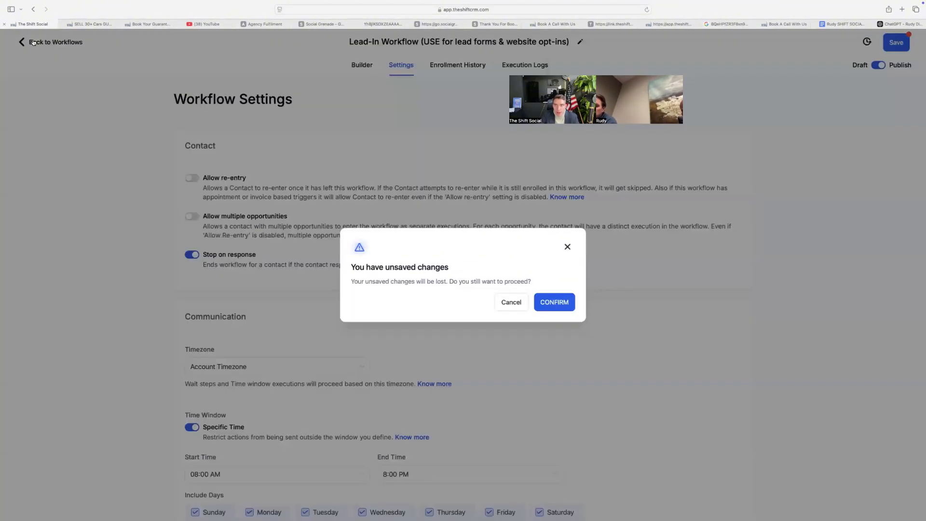
click(515, 303)
click(361, 65)
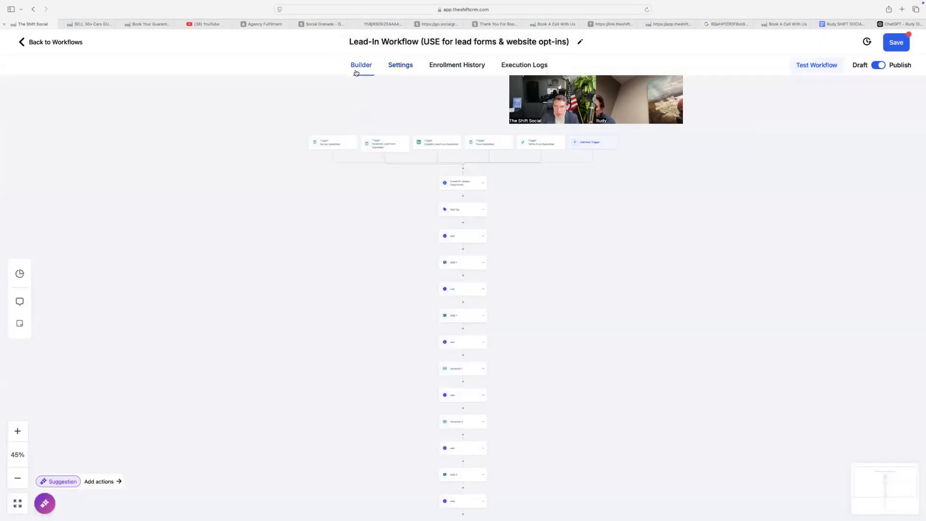
Review the SMS 7 booking message once more and leave the Lead-In Workflow, discarding the unsaved changes
scroll(444, 338, down, 4)
scroll(449, 356, down, 2)
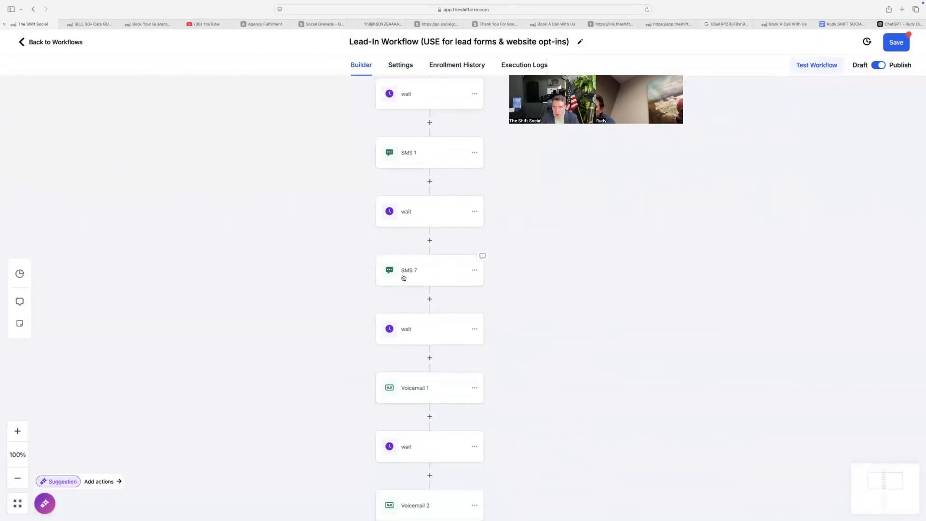
click(403, 277)
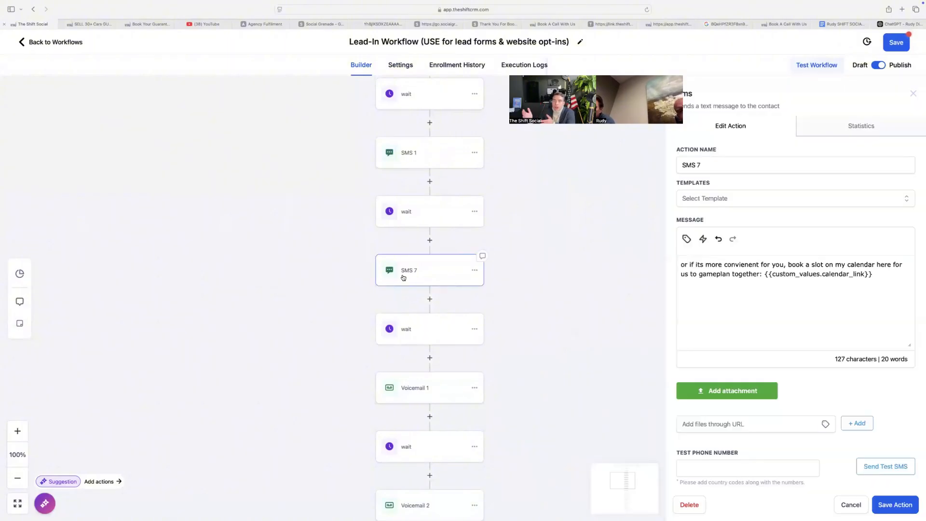
click(43, 43)
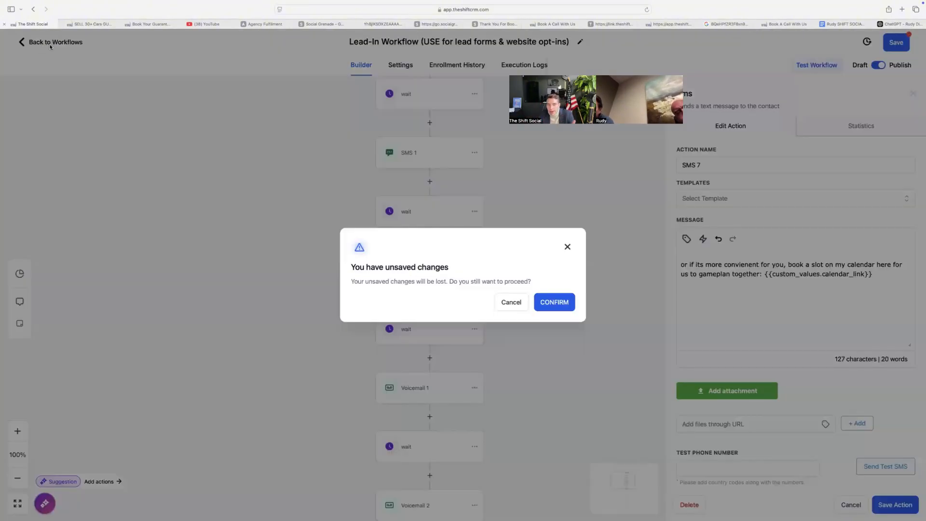
click(563, 301)
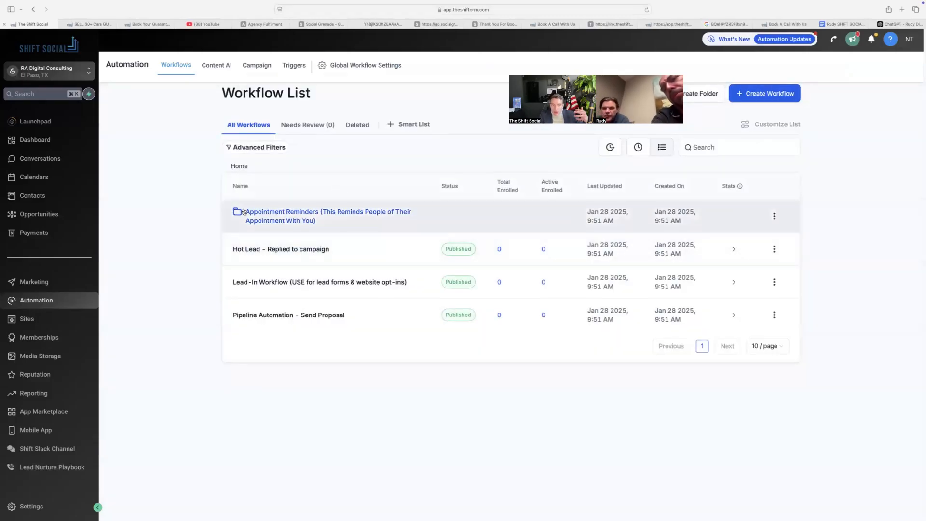
Review the Create Opportunity and Remove from Workflow actions of the Appointment Booked workflow in the Appointment Reminders folder, and return to the folder
click(310, 219)
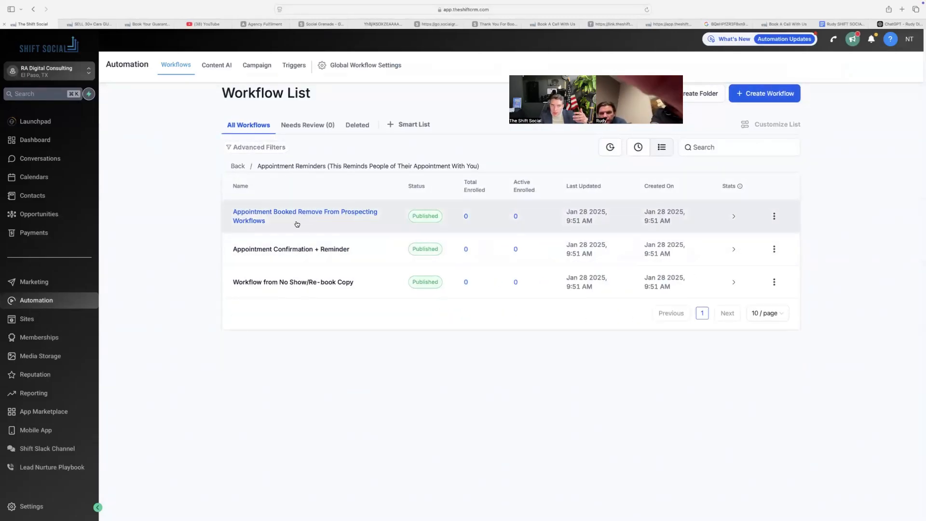
click(257, 215)
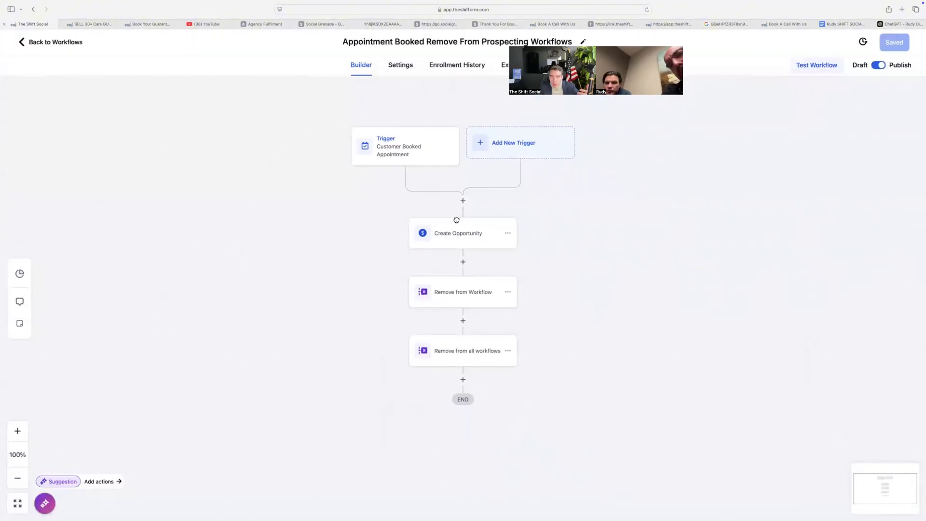
click(453, 235)
click(472, 292)
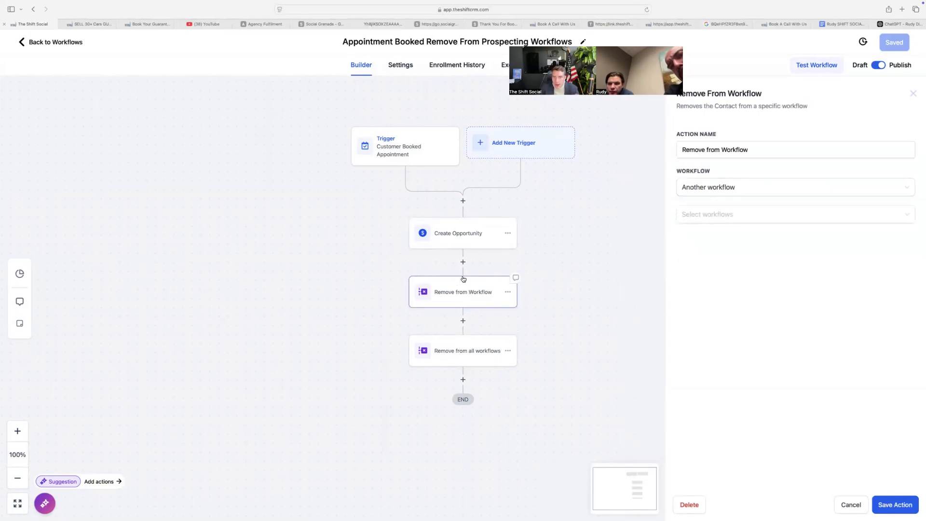
click(857, 509)
click(41, 46)
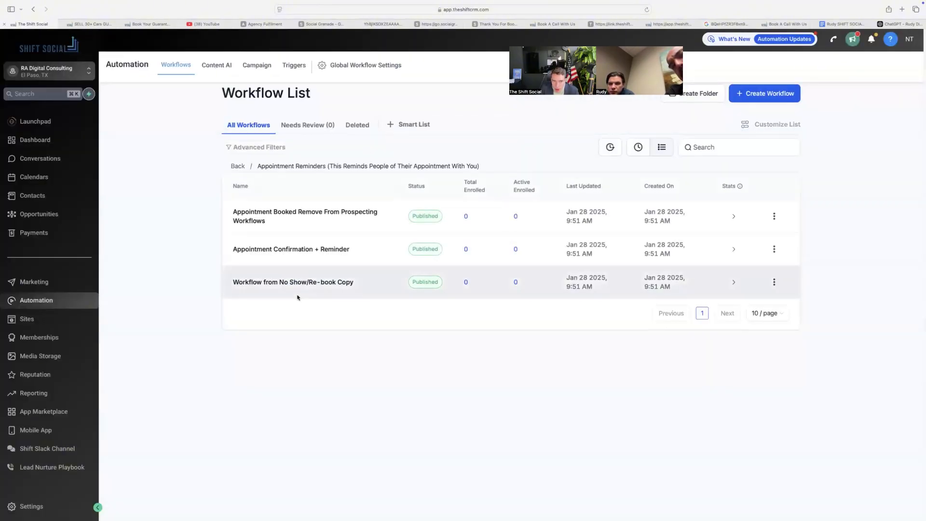
Open the Appointment Confirmation + Reminder workflow and review the message of its first SMS action, including the appointment time and user name placeholders
click(297, 249)
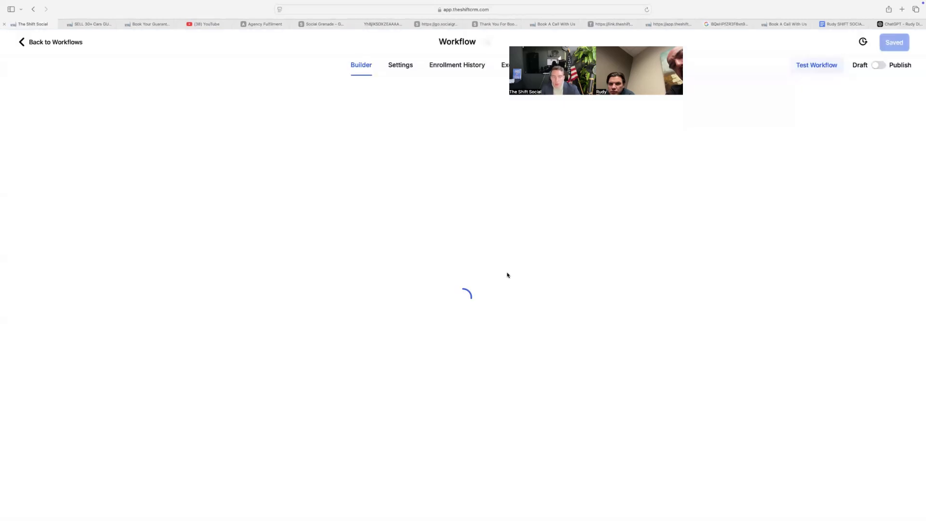
scroll(457, 286, down, 2)
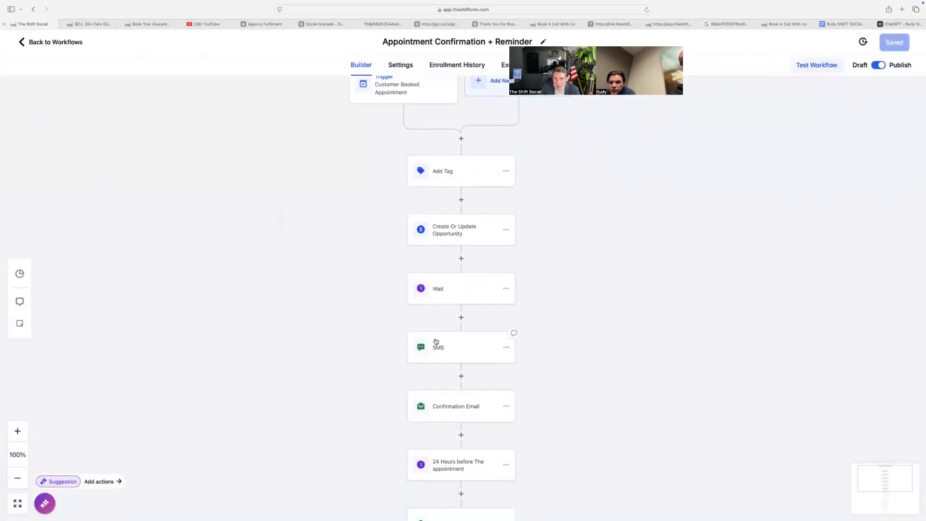
click(436, 341)
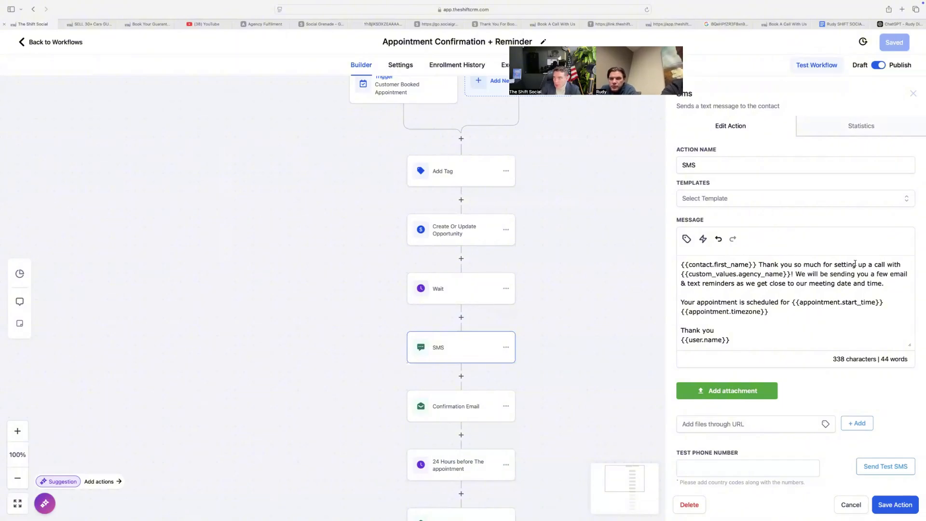
scroll(760, 285, down, 2)
scroll(760, 285, up, 1)
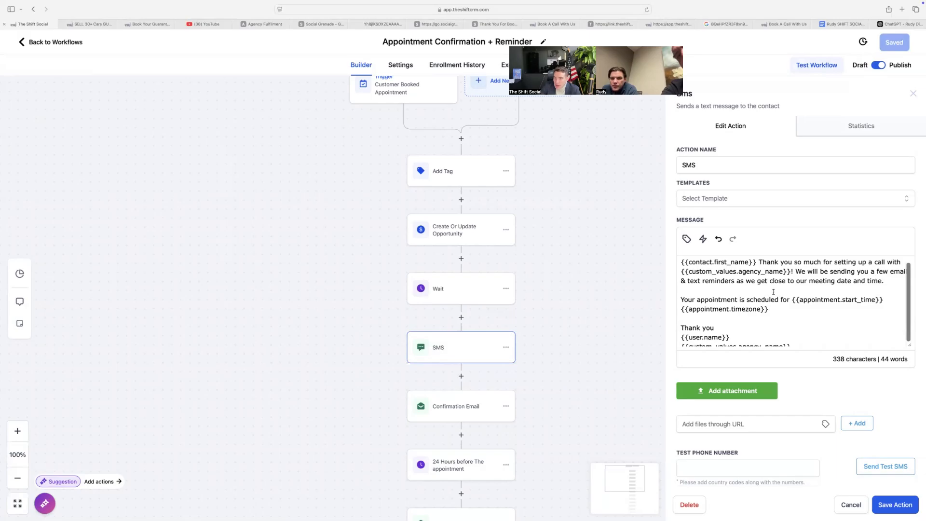
scroll(773, 291, down, 1)
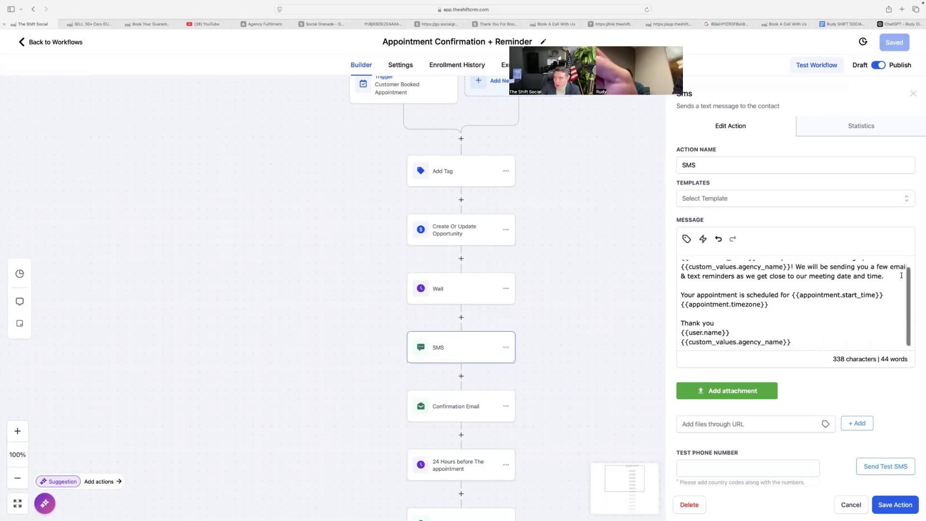
drag(688, 295, 874, 302)
click(817, 302)
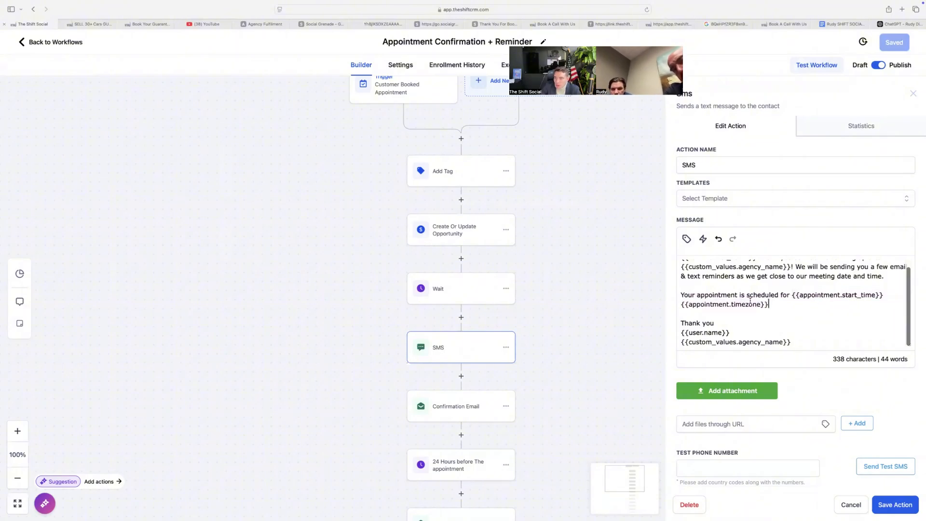
scroll(731, 333, down, 1)
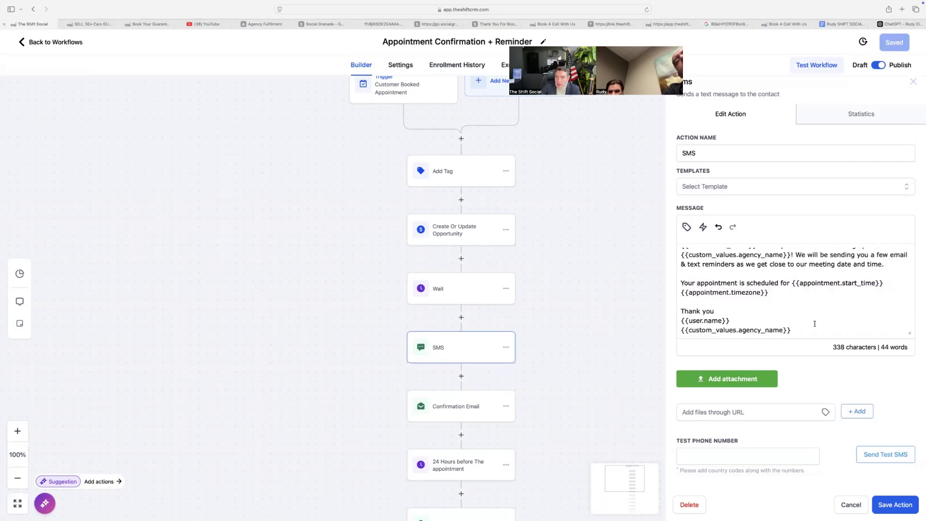
drag(730, 321, 679, 320)
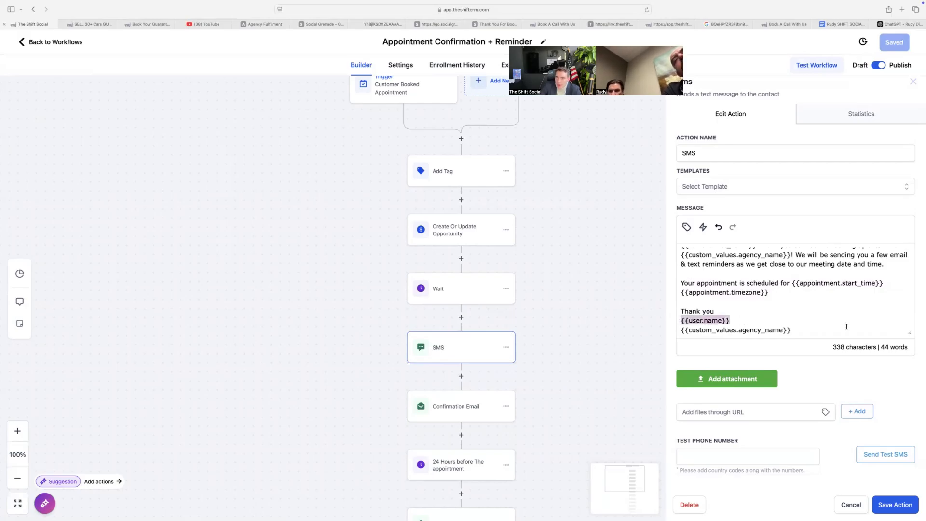
click(846, 327)
scroll(782, 305, up, 3)
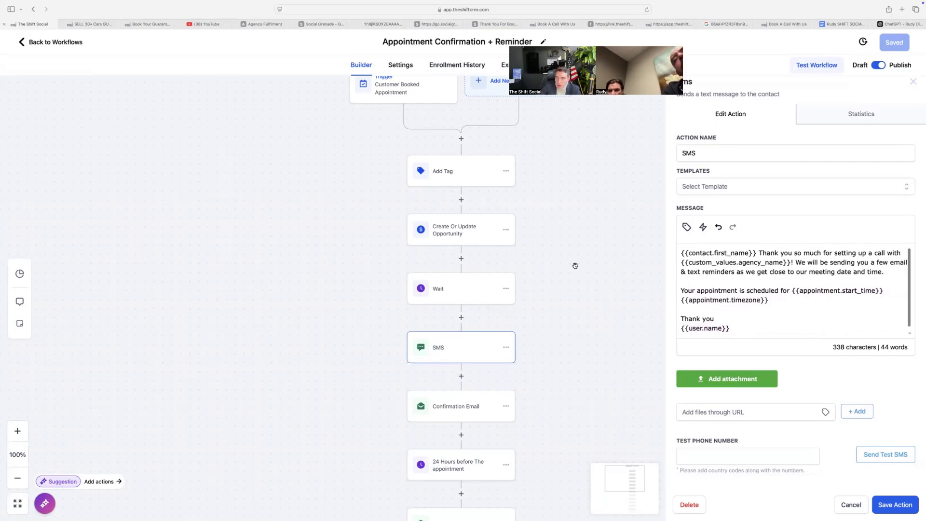
Open the Confirmation Email action and review its sender, subject and message
click(461, 405)
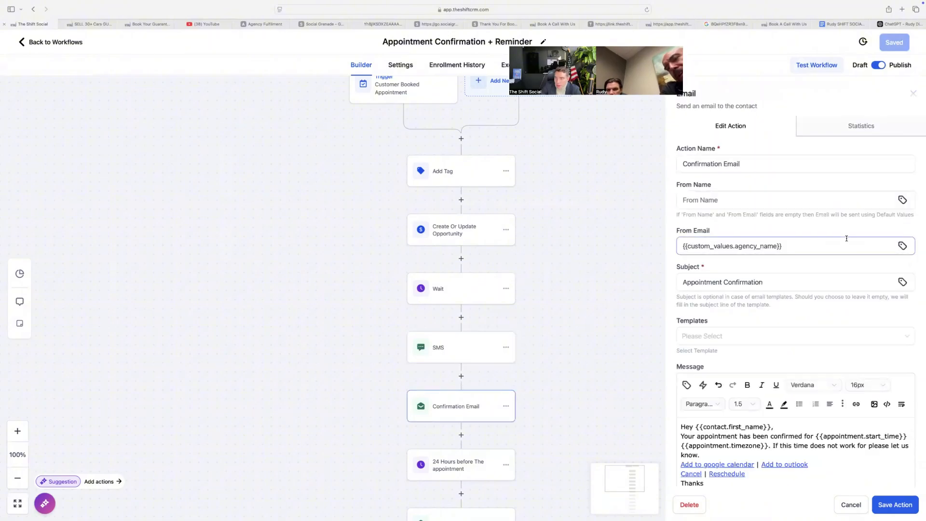
scroll(765, 304, down, 2)
scroll(752, 399, down, 1)
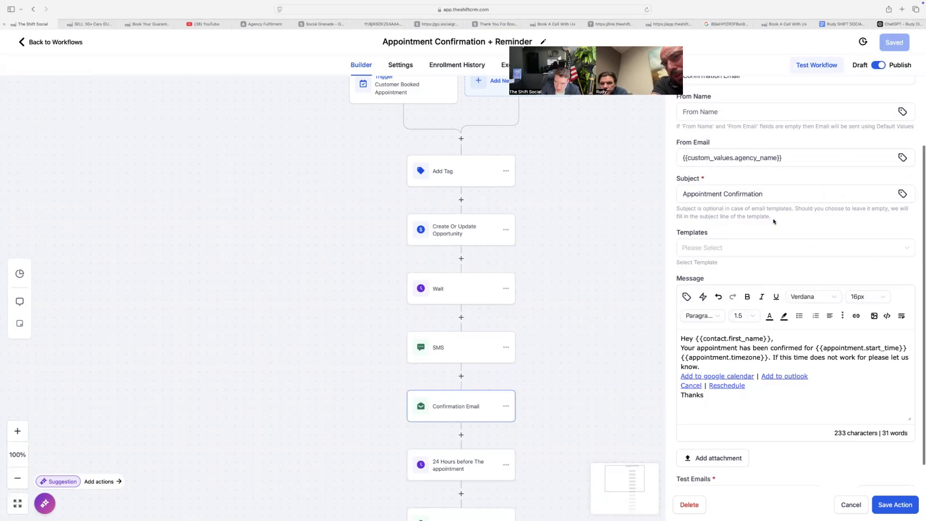
scroll(738, 246, up, 1)
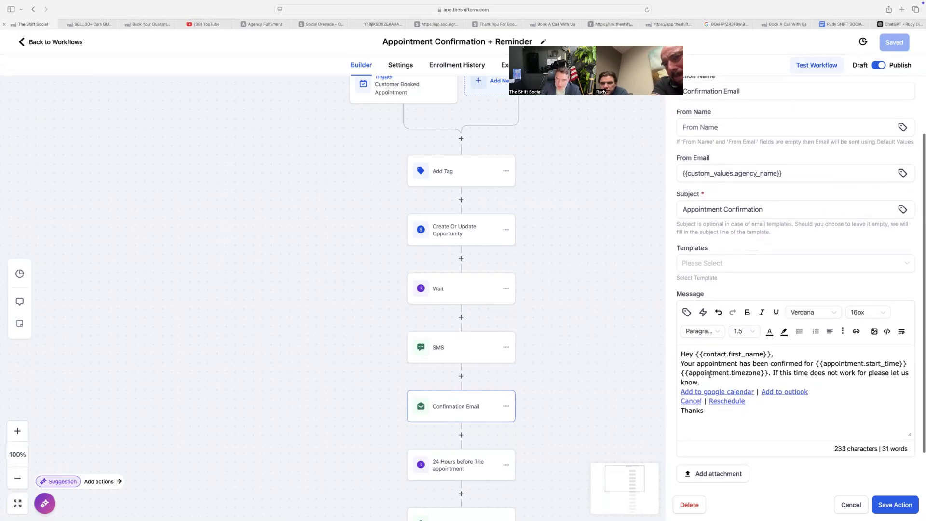
scroll(710, 375, down, 1)
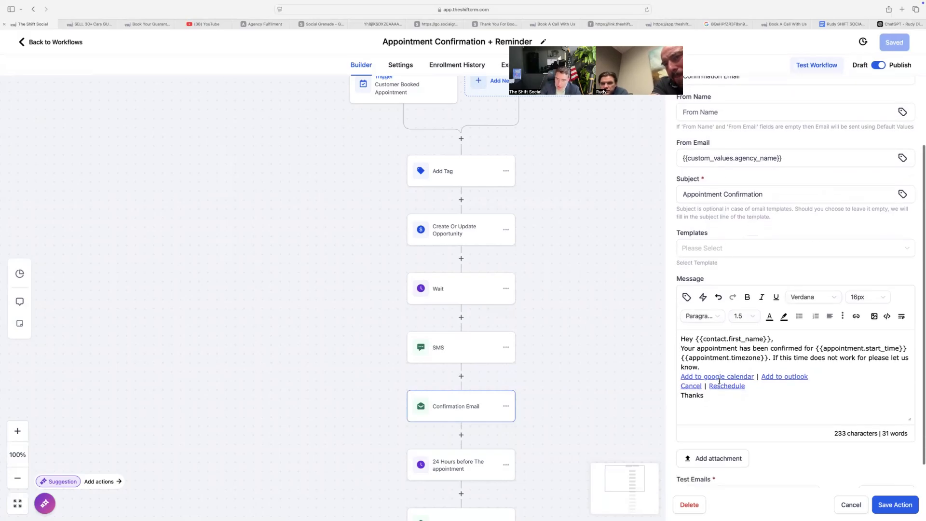
Check the URL behind the email's "Add to google calendar" link, close the link settings unchanged, and save the Confirmation Email action
right_click(753, 387)
click(688, 365)
drag(681, 376, 755, 376)
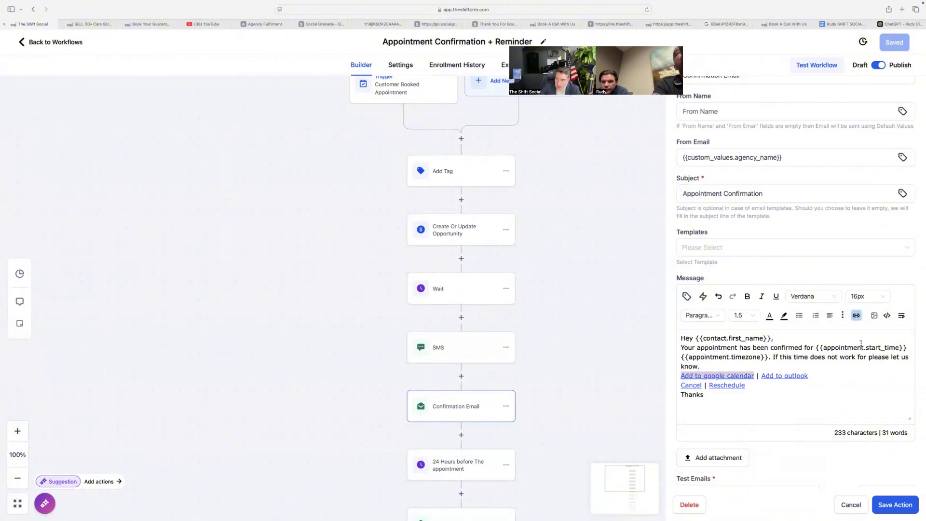
click(856, 315)
click(493, 237)
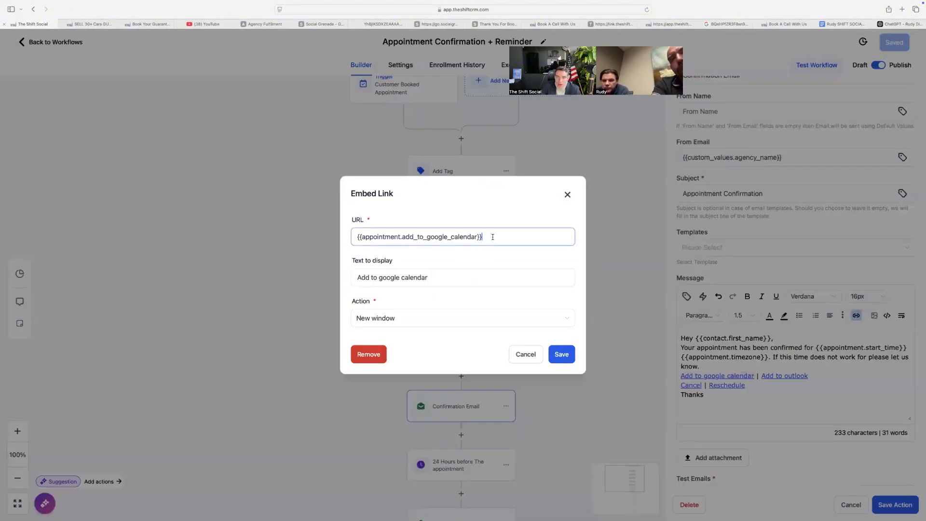
drag(493, 236, 359, 231)
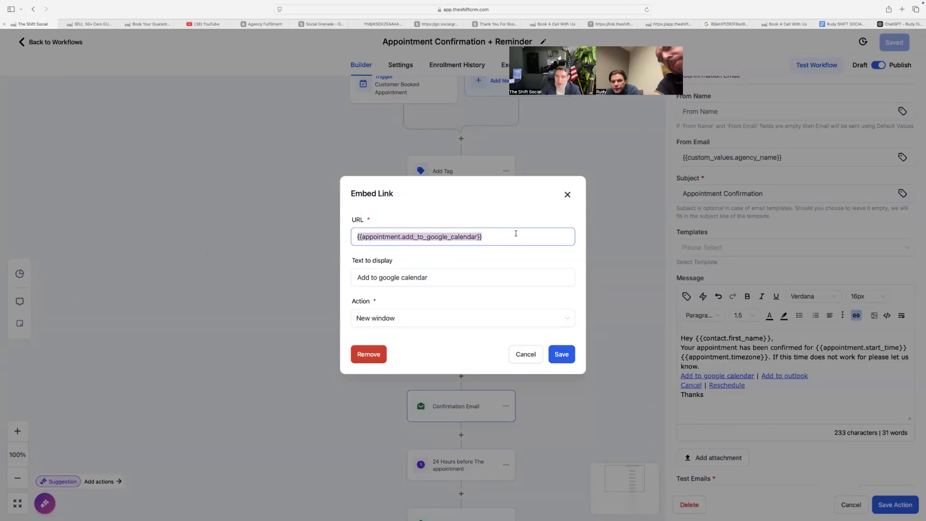
click(567, 195)
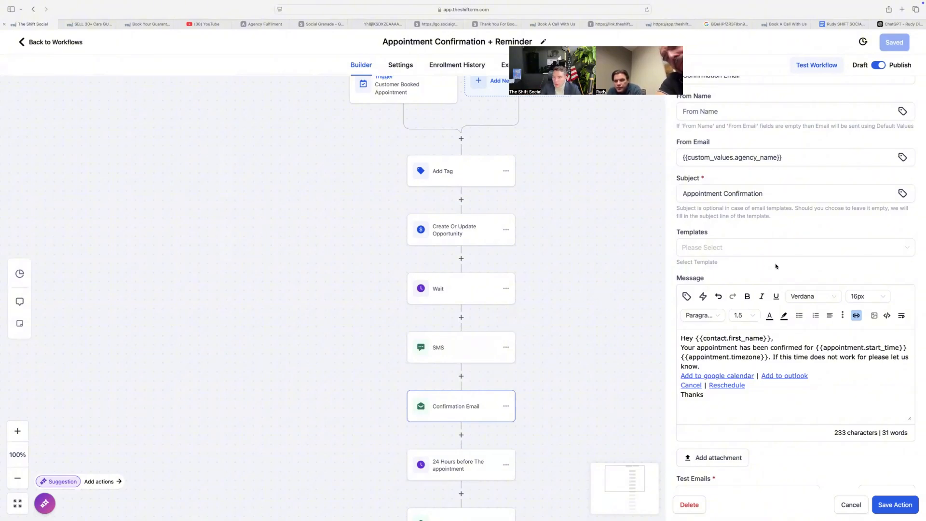
scroll(772, 313, down, 2)
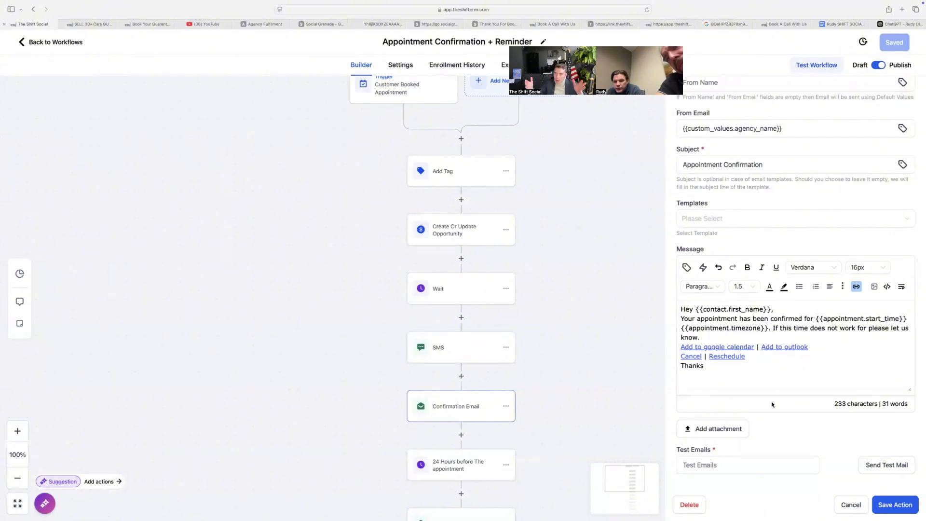
click(895, 505)
Look over the 24-hour and 1-hour reminder actions, and review the Internal Notification at the end of the workflow
scroll(521, 424, down, 5)
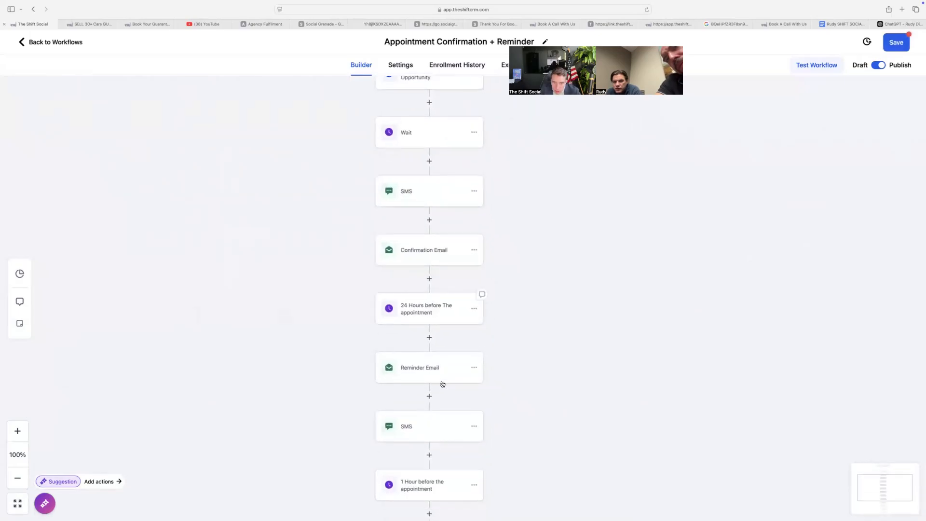
scroll(421, 321, down, 5)
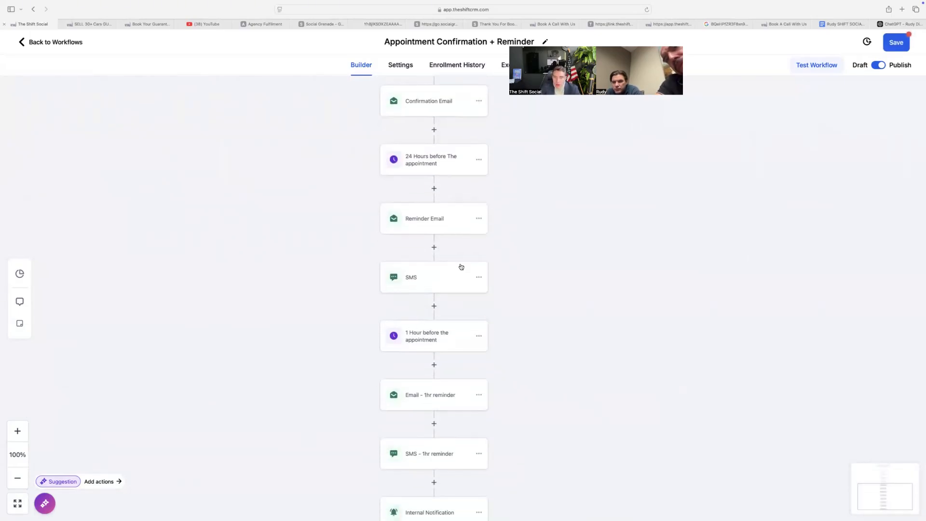
scroll(419, 248, up, 9)
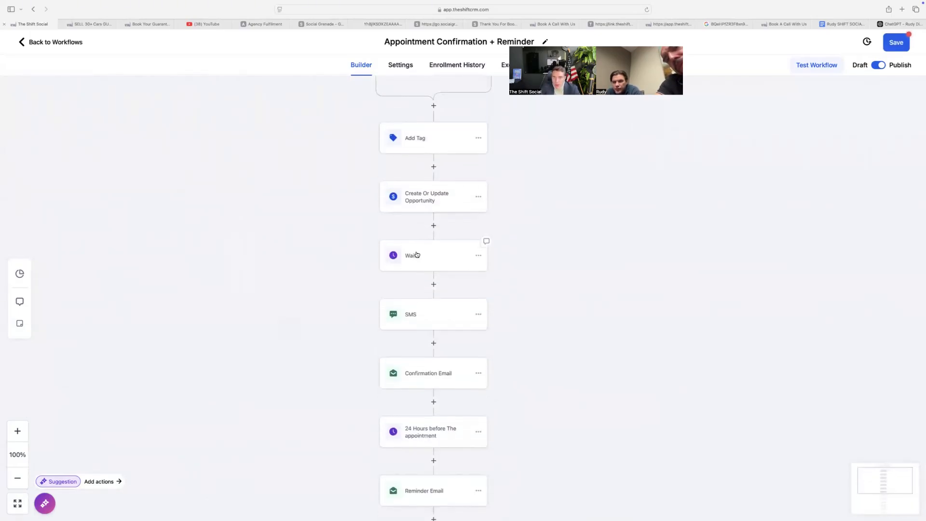
scroll(414, 255, down, 7)
scroll(422, 265, down, 5)
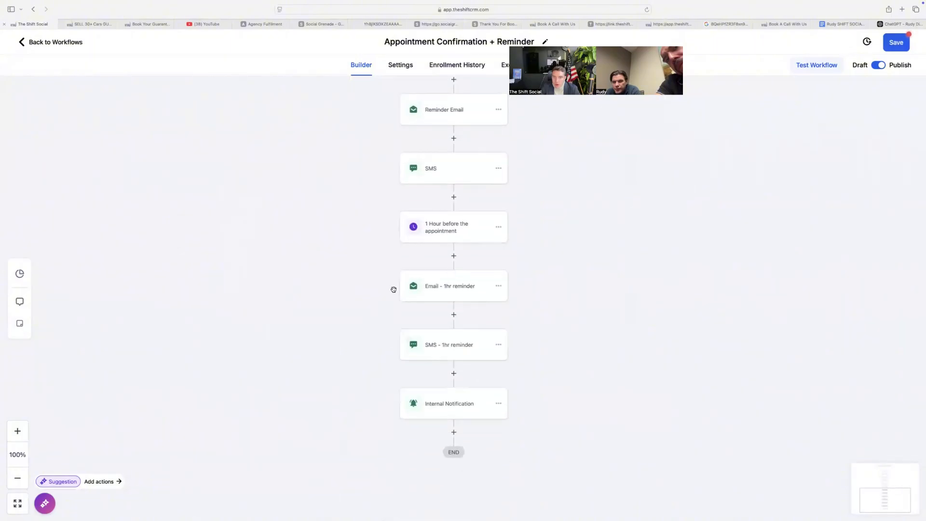
scroll(436, 321, down, 3)
click(424, 327)
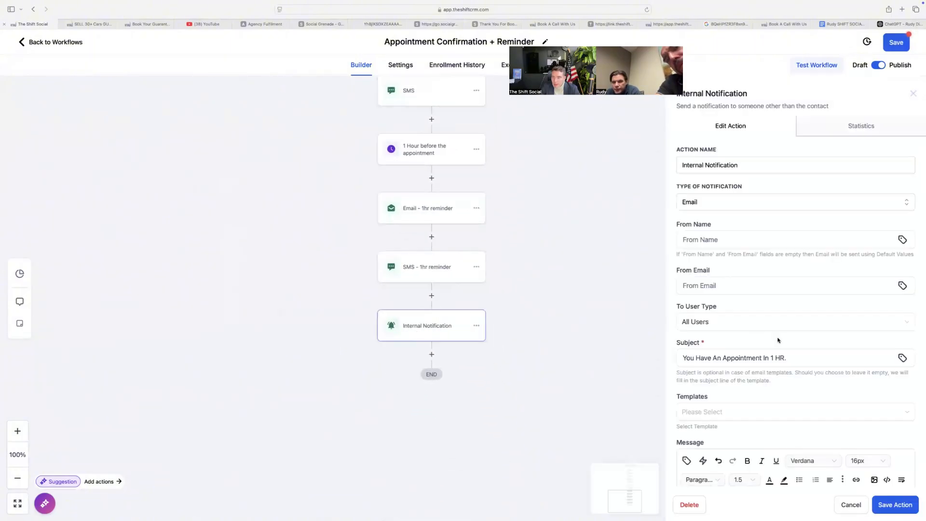
scroll(778, 367, down, 1)
scroll(777, 397, down, 3)
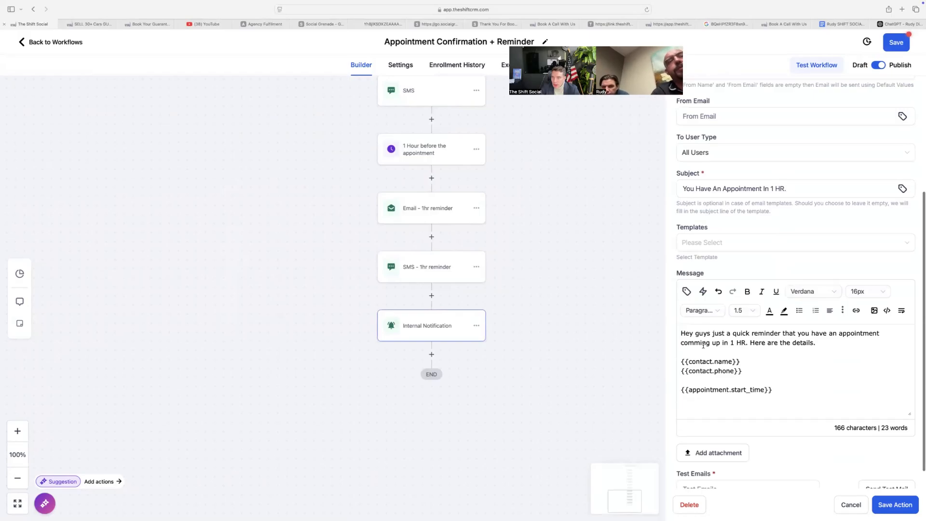
Correct "comming" to "coming" in the Internal Notification message, then save the action and the workflow and return to the folder
drag(682, 334, 837, 347)
click(837, 348)
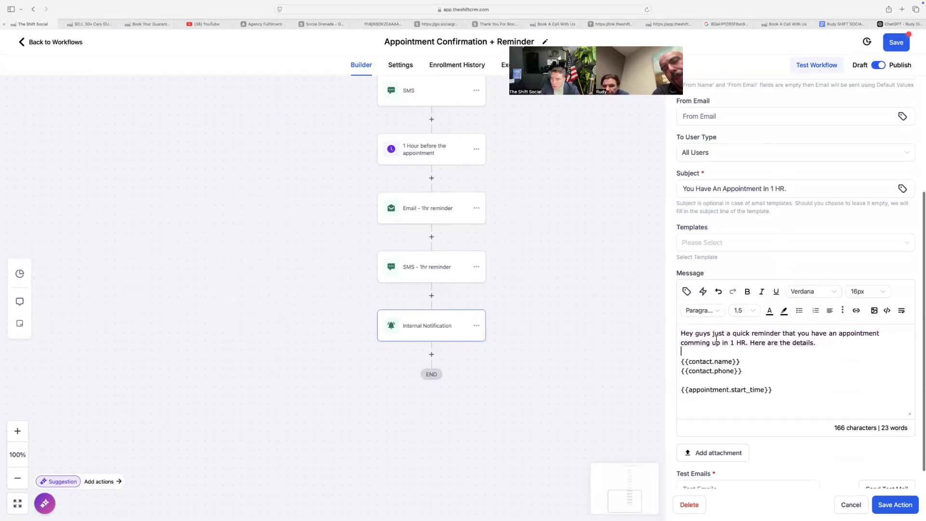
key(BackSpace)
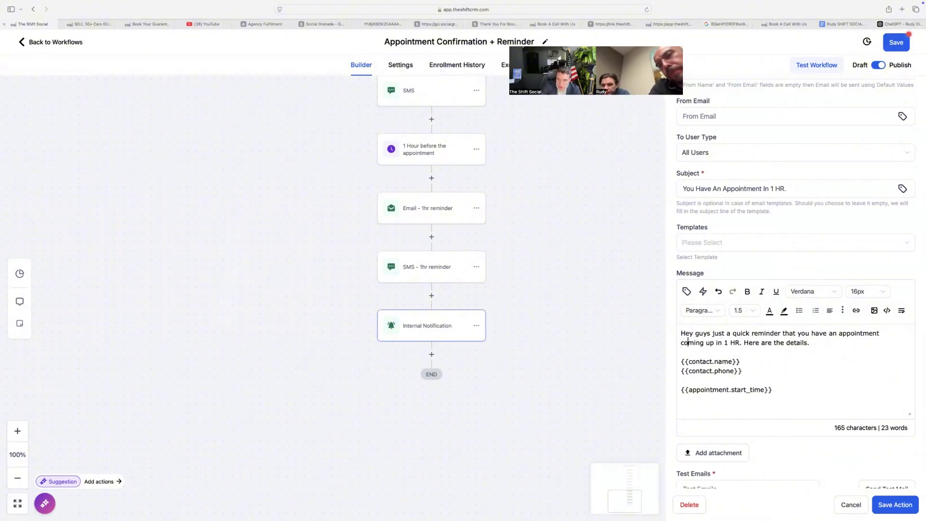
click(882, 510)
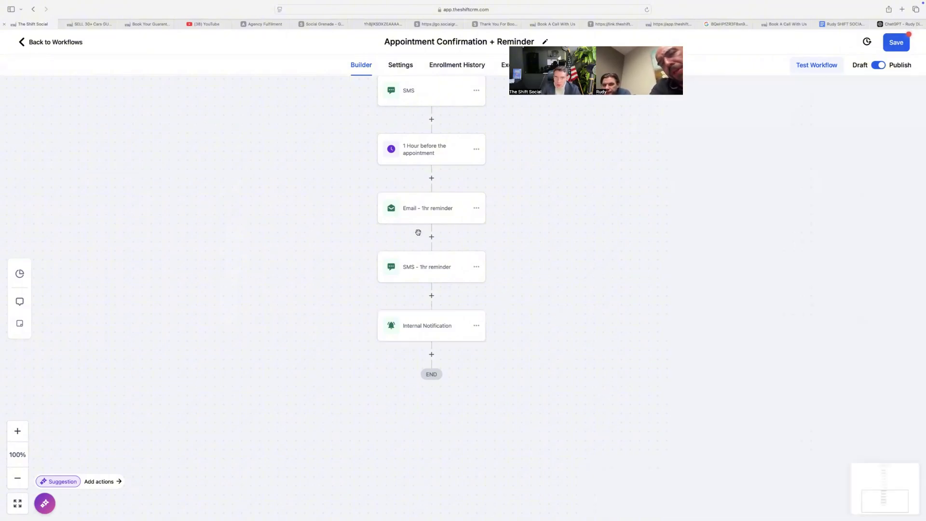
click(895, 43)
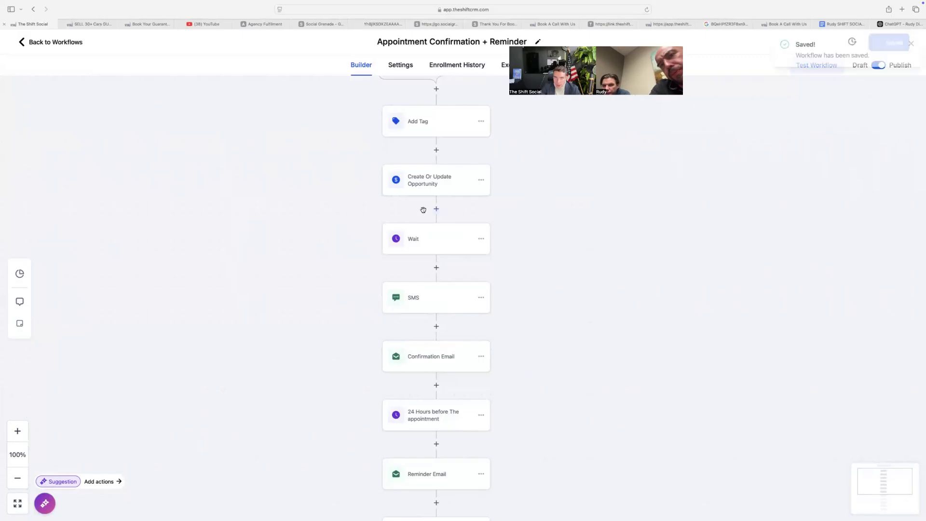
click(75, 43)
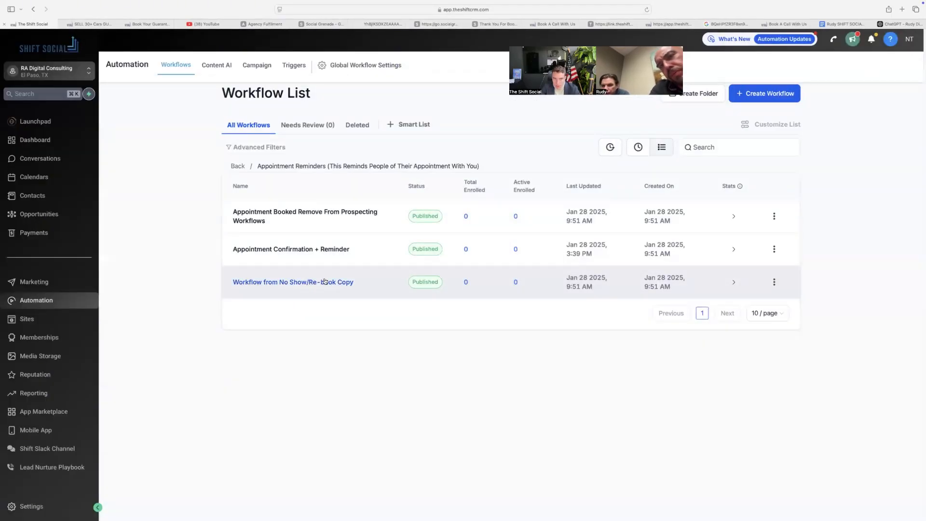
Open the Workflow from No Show/Re-book Copy, and review and save its Pipeline Stage Changed trigger
click(334, 286)
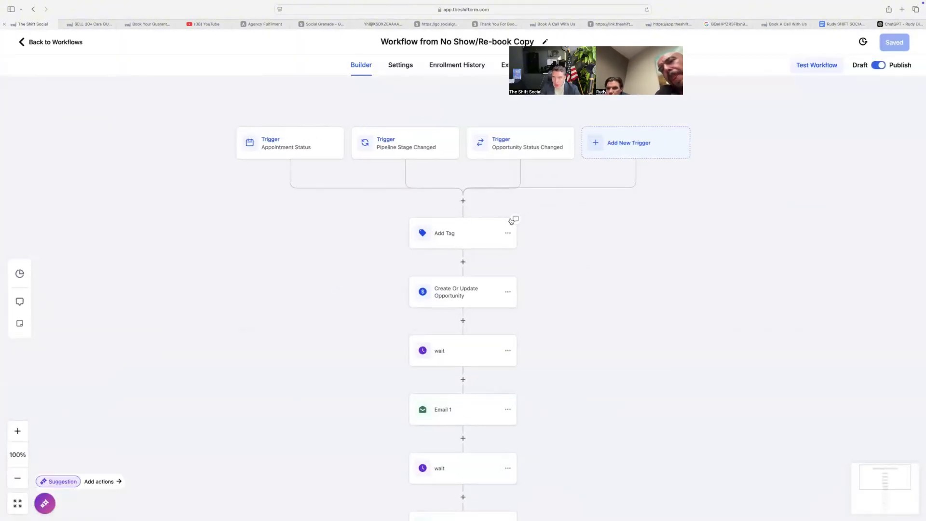
click(399, 147)
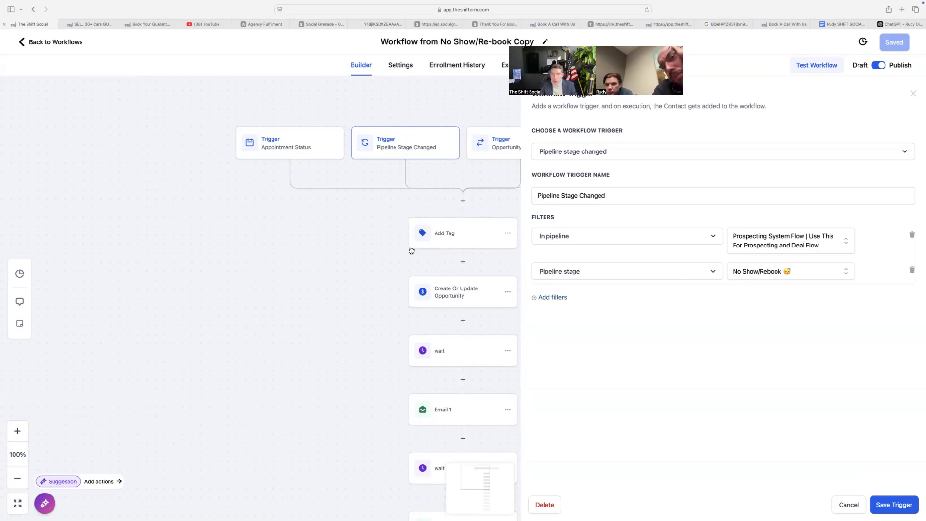
click(882, 505)
Review and save the Add Tag and Create Or Update Opportunity actions of the no-show workflow
click(459, 236)
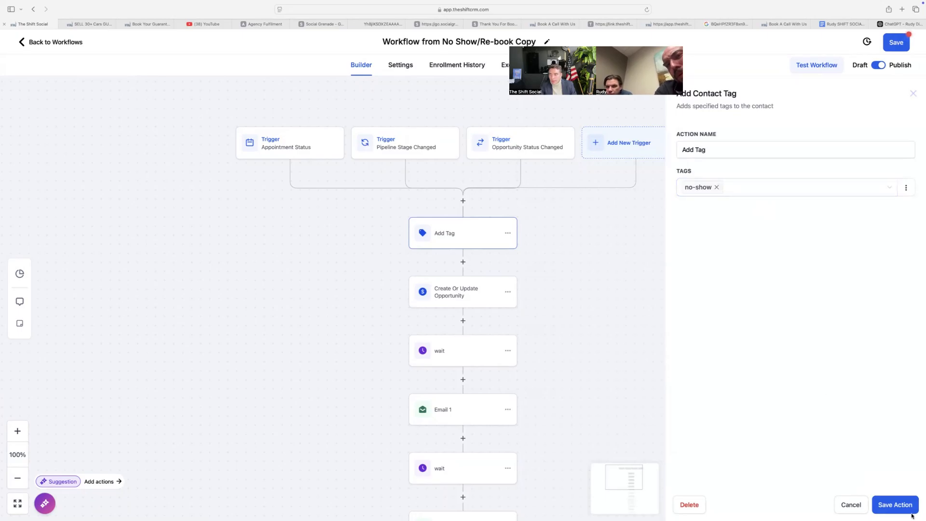
click(889, 502)
click(449, 297)
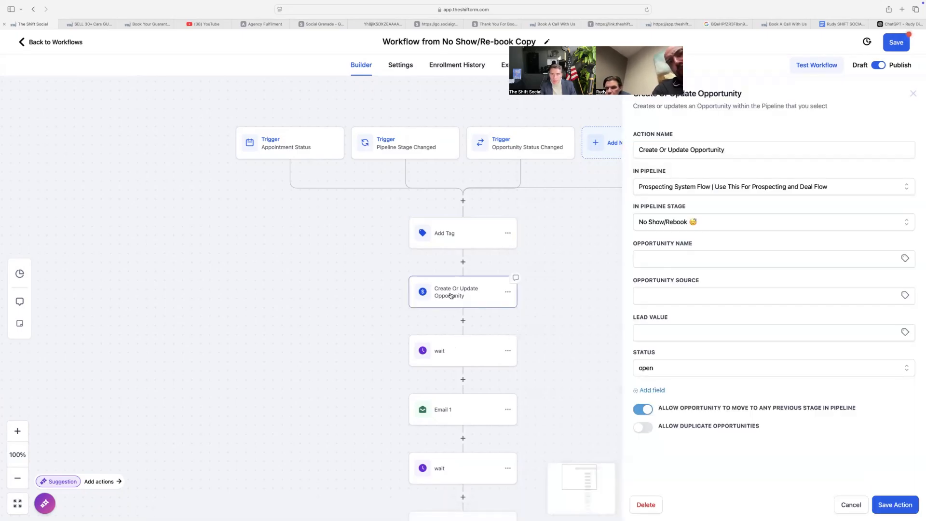
click(884, 505)
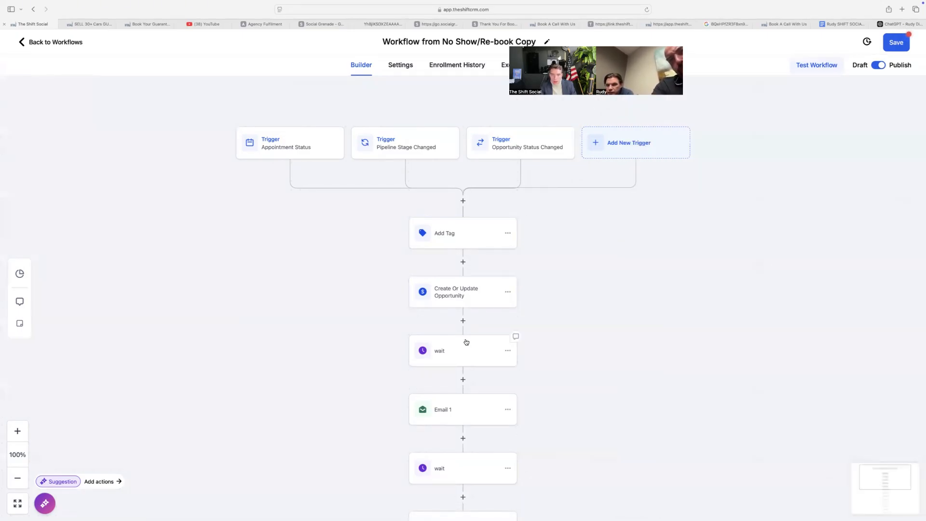
scroll(465, 341, down, 3)
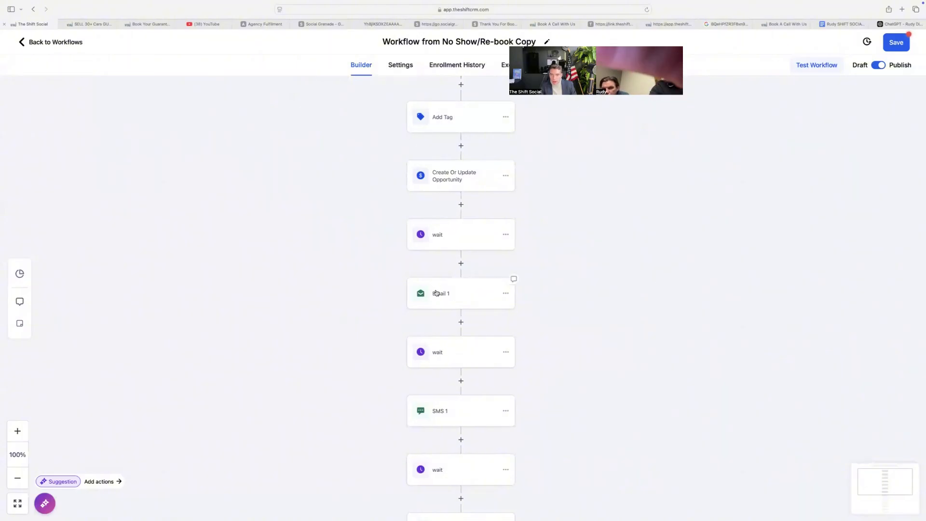
Review the Email 1 action's message and its calendar link custom value, try to save the action, and close it
click(431, 286)
scroll(792, 415, down, 1)
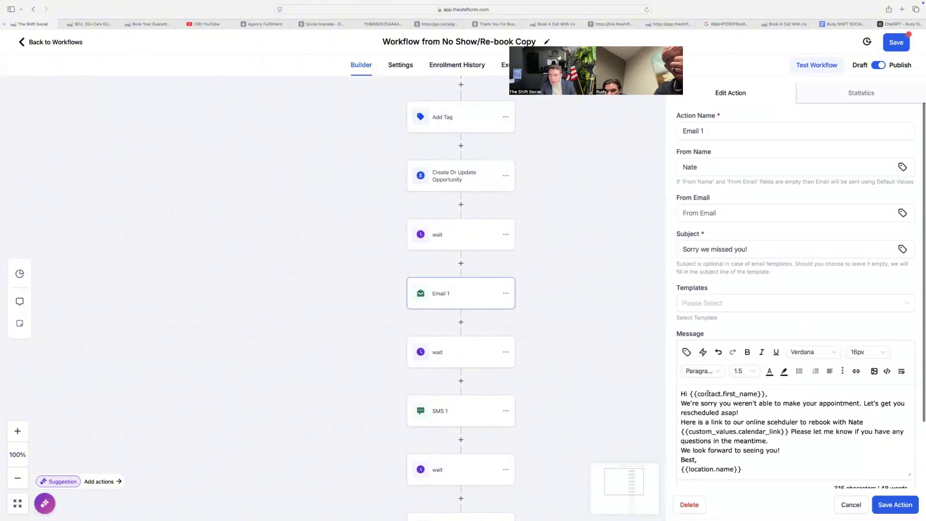
scroll(792, 415, down, 1)
scroll(765, 396, down, 1)
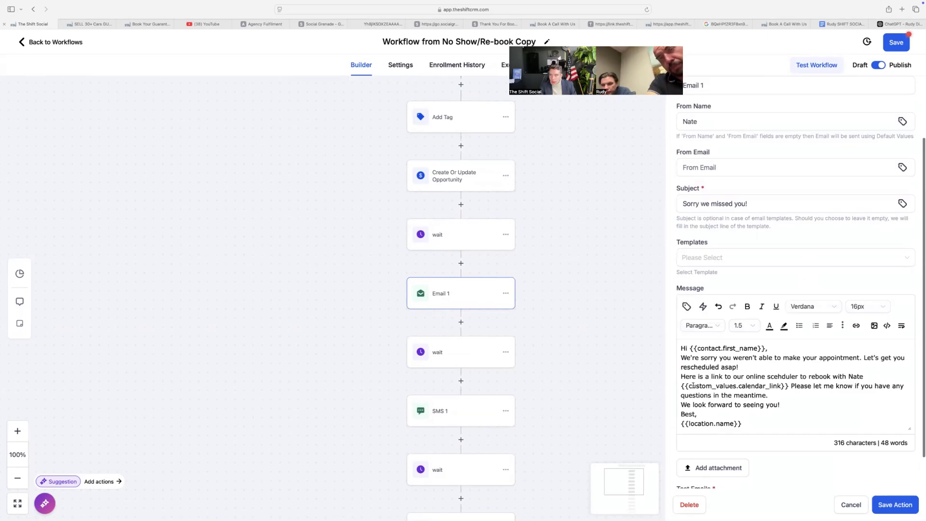
drag(789, 387, 681, 386)
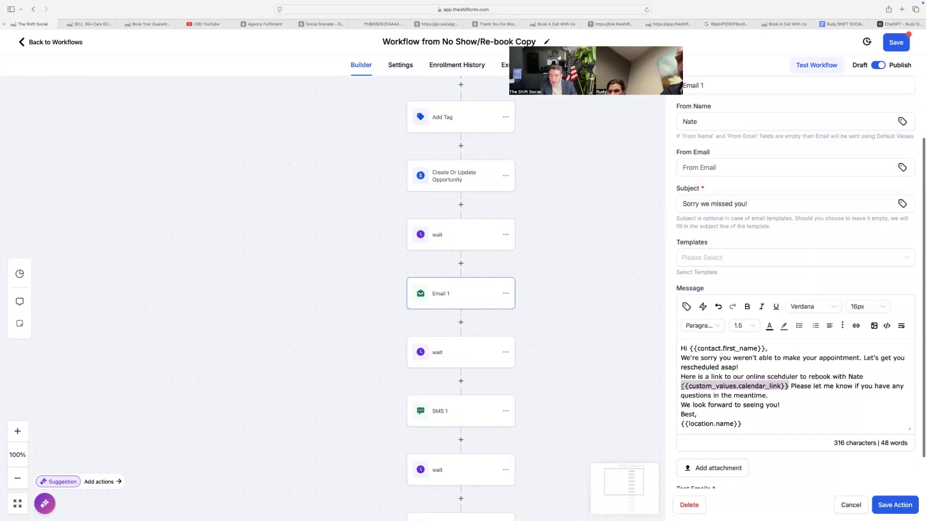
click(900, 507)
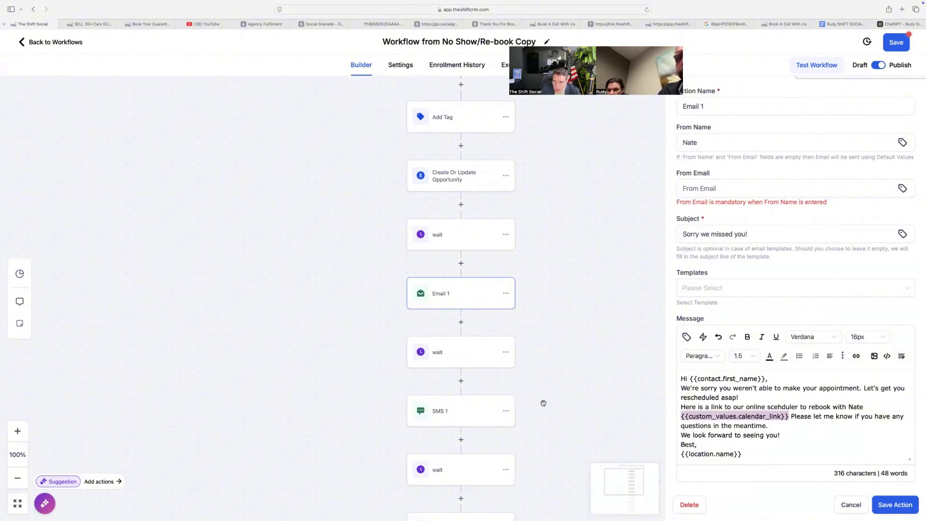
click(532, 363)
click(843, 504)
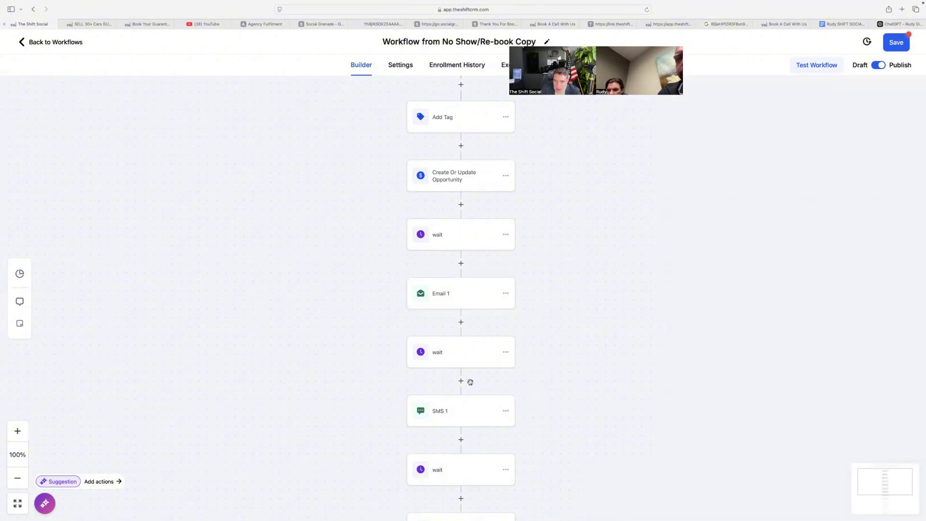
Look over the remaining actions of the no-show workflow, then save the workflow and return to the Appointment Reminders folder
scroll(470, 380, down, 5)
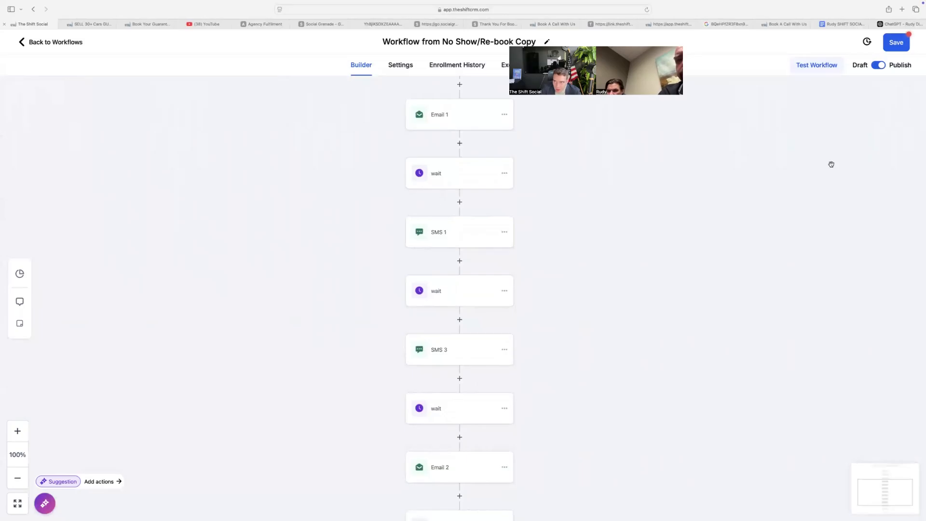
click(891, 44)
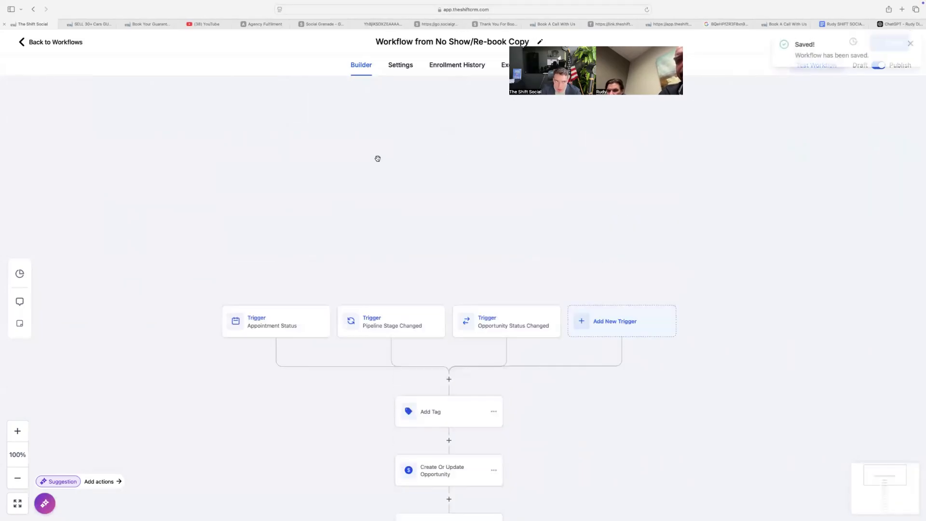
click(42, 48)
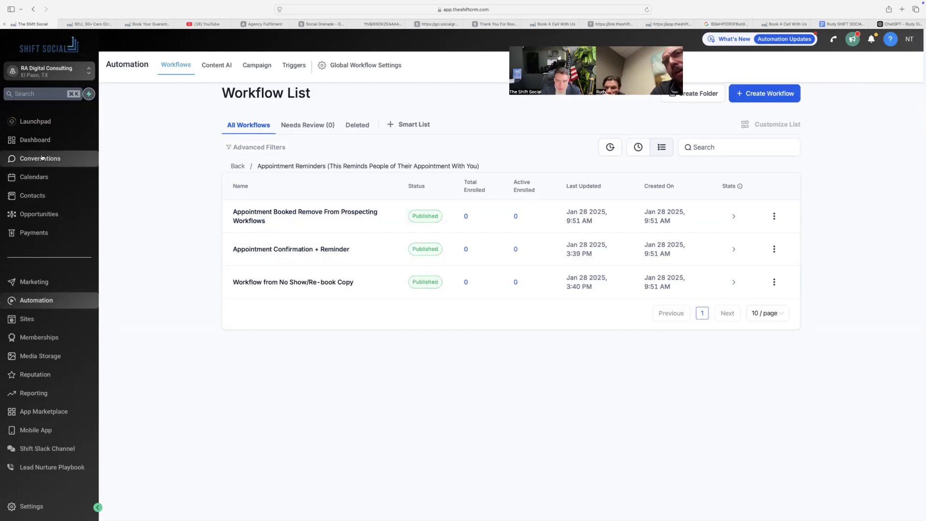
Open the sub-account's calendar settings and look over the Intro Call and Strategy Meeting calendars
click(42, 157)
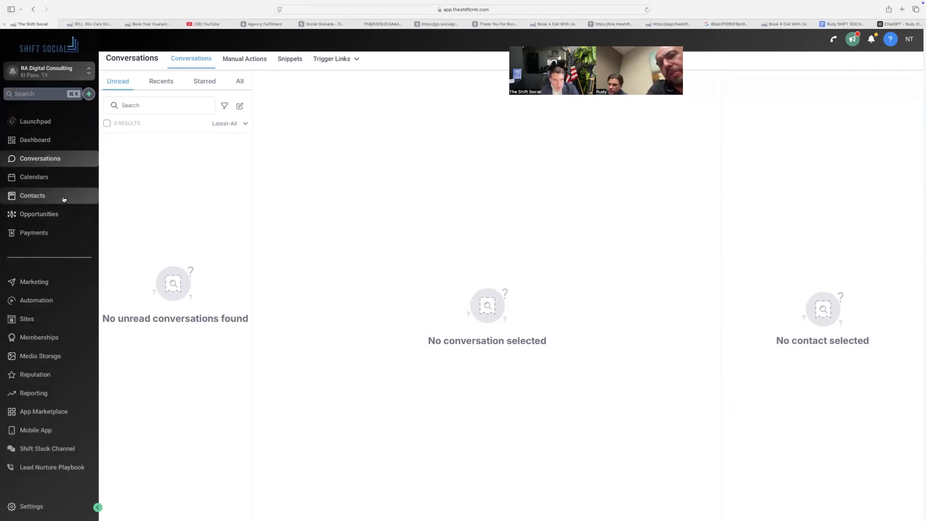
click(45, 176)
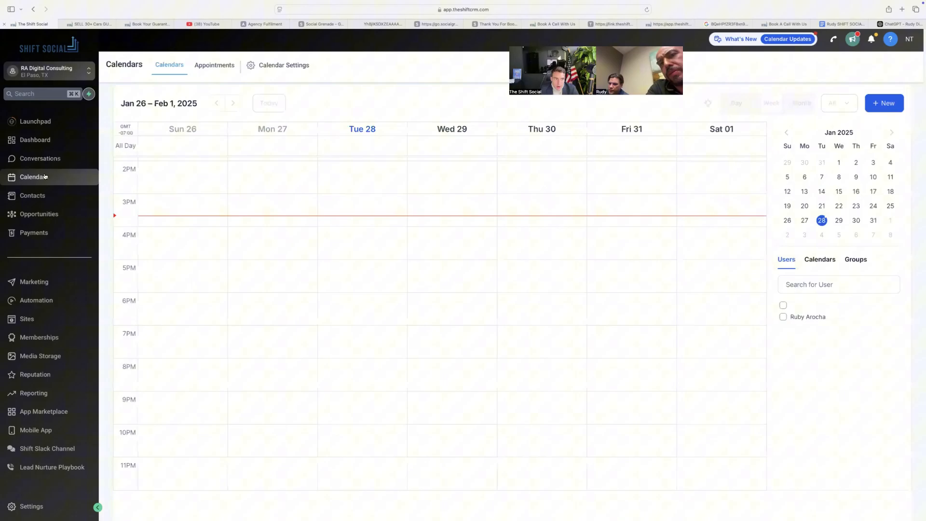
click(30, 506)
click(14, 316)
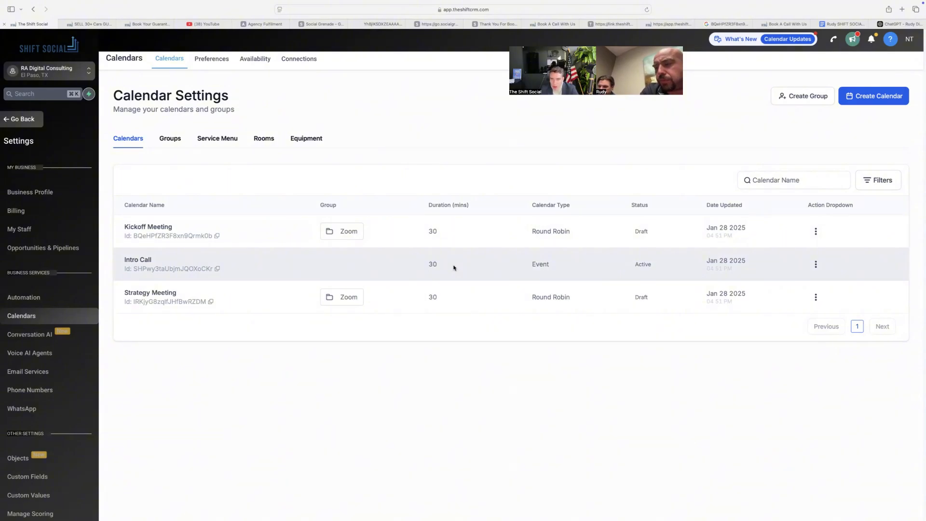
drag(124, 260, 194, 268)
click(252, 277)
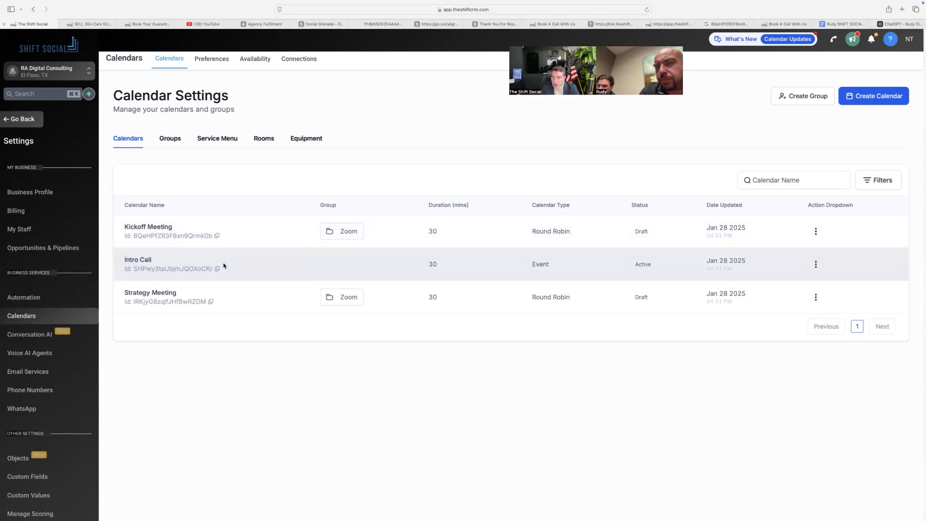
drag(179, 295, 130, 300)
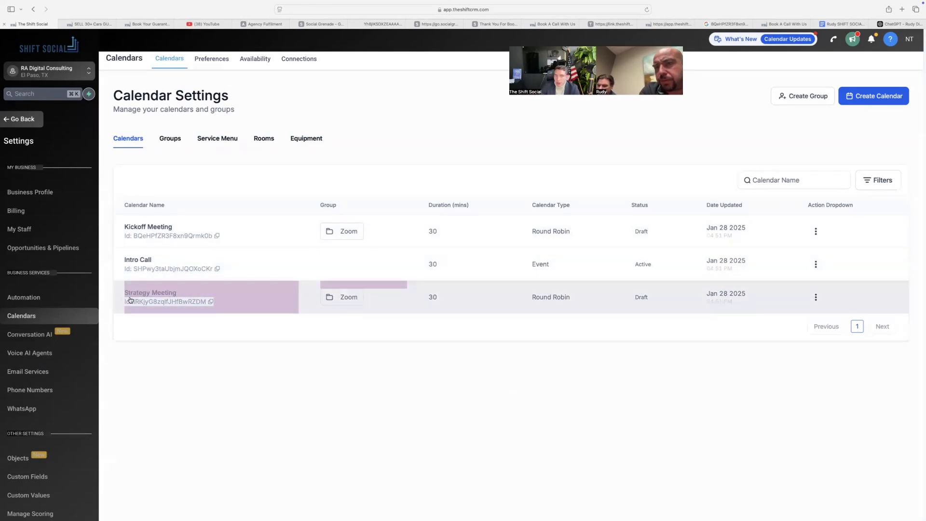
click(148, 293)
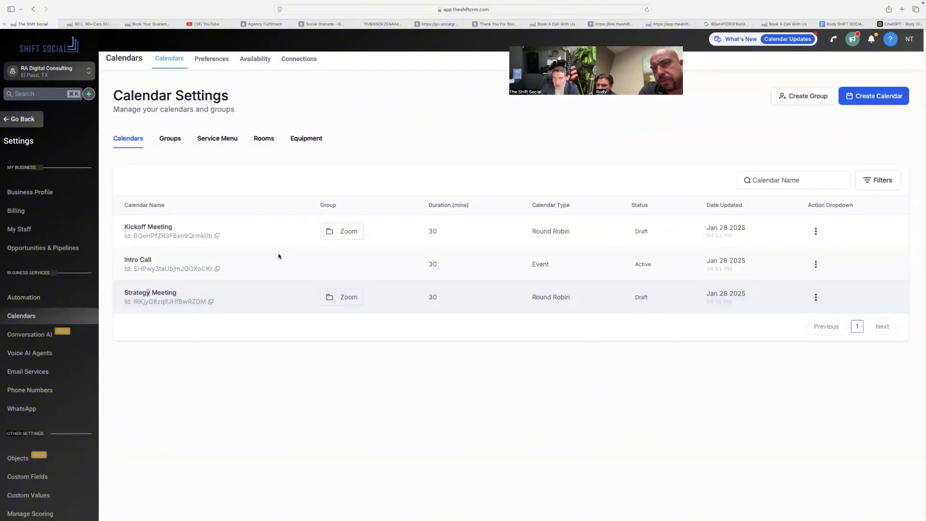
drag(178, 291, 112, 291)
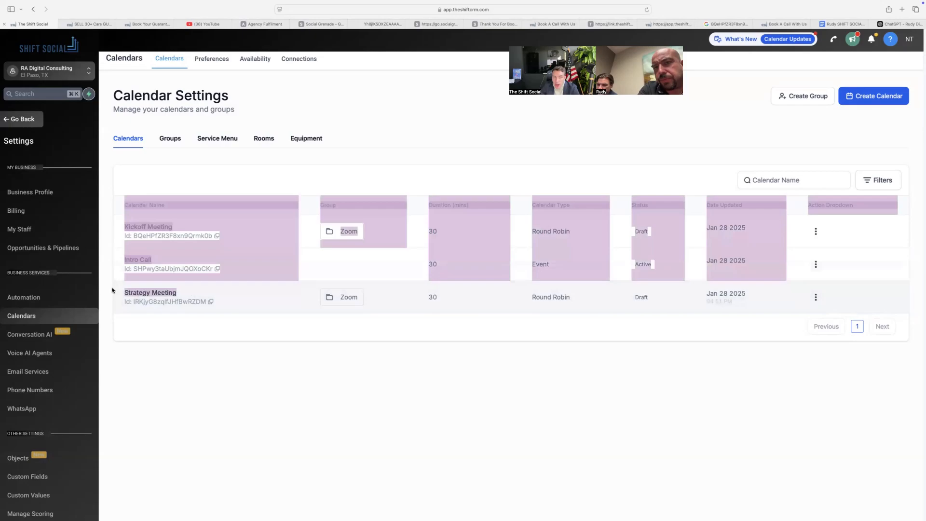
click(165, 290)
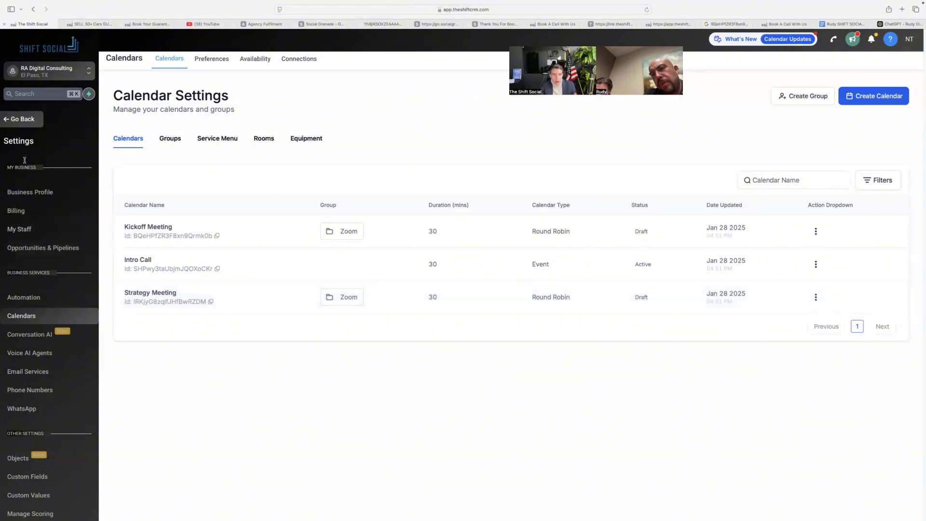
Switch to The Shift Social sub-account by searching for it among the sub-accounts
click(88, 72)
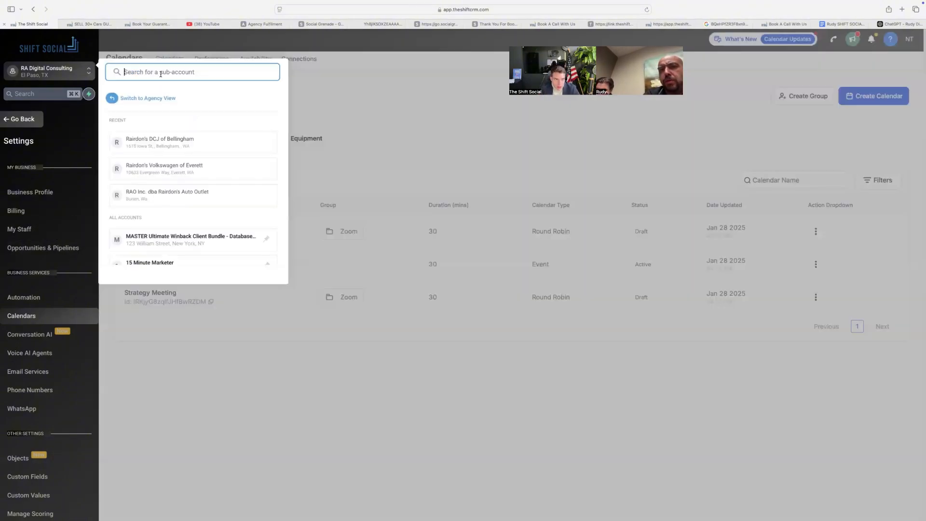
text(jo)
key(BackSpace)
key(BackSpace)
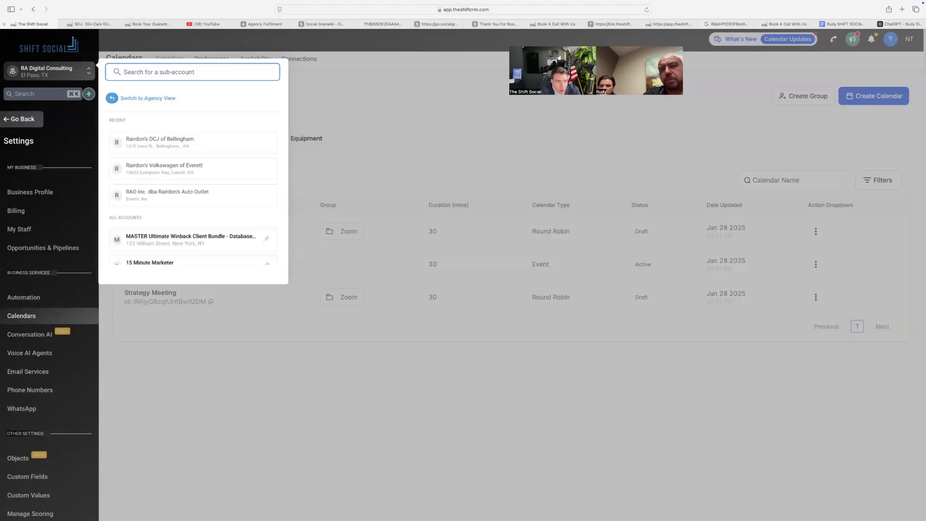
text(theh)
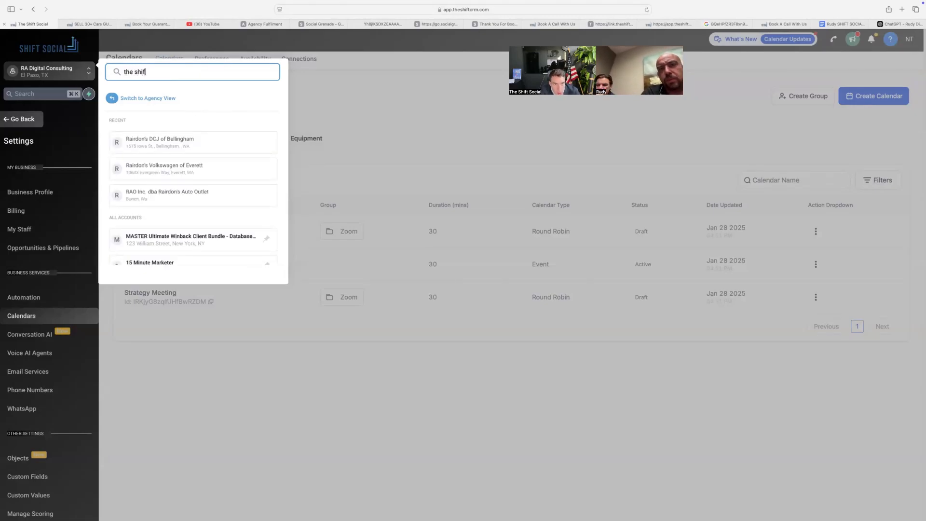
click(158, 143)
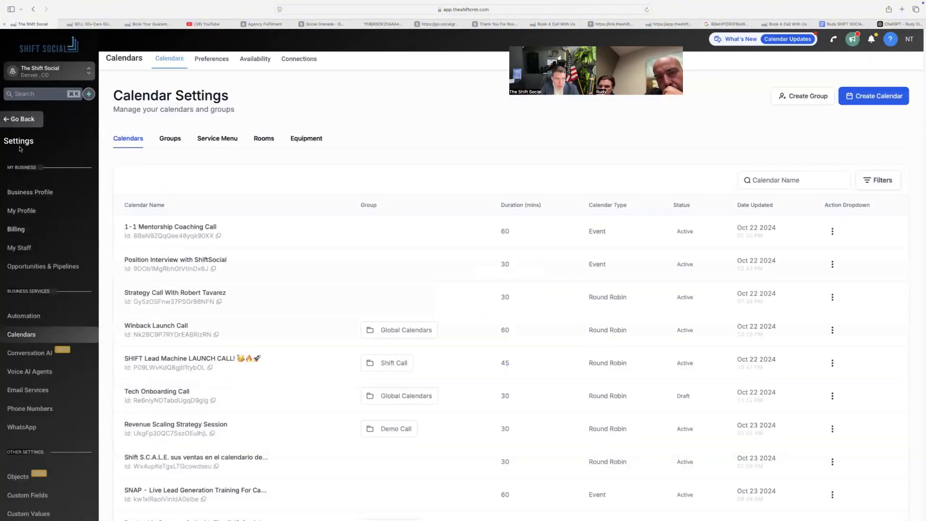
Open the Sales Pipeline opportunities and look over the No Show/Rebook, Sales Call Booked and Pitched stages
click(28, 124)
click(43, 213)
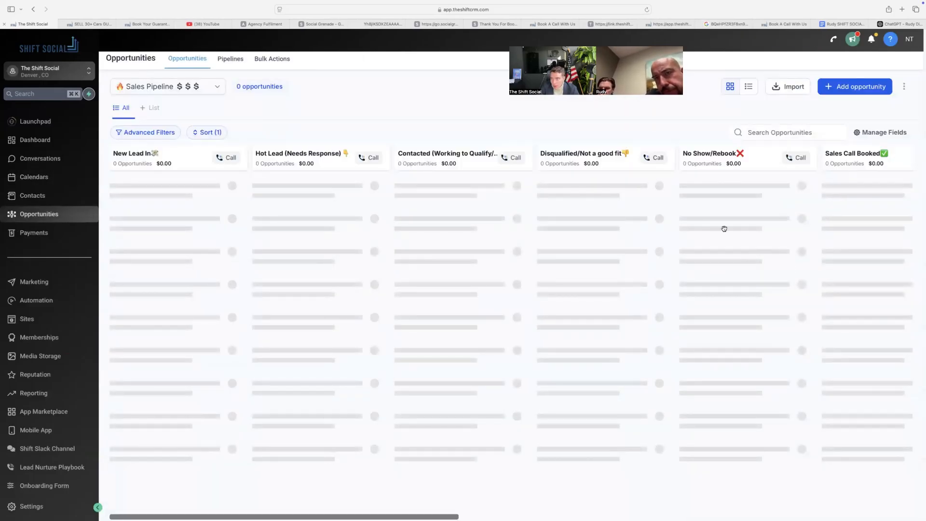
scroll(806, 221, right, 2)
scroll(807, 221, right, 8)
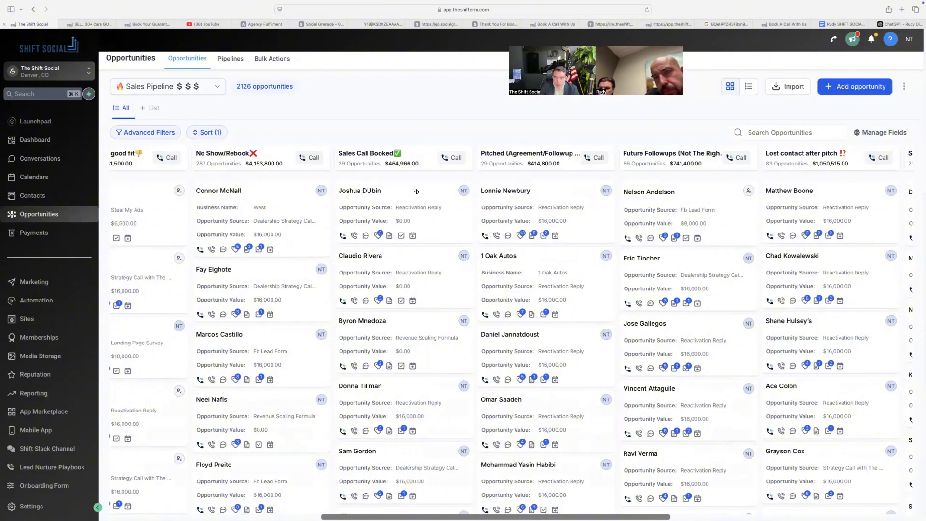
mouse_move(417, 191)
mouse_down()
mouse_move(555, 193)
mouse_move(550, 231)
mouse_move(549, 193)
mouse_move(400, 185)
mouse_move(405, 193)
mouse_up()
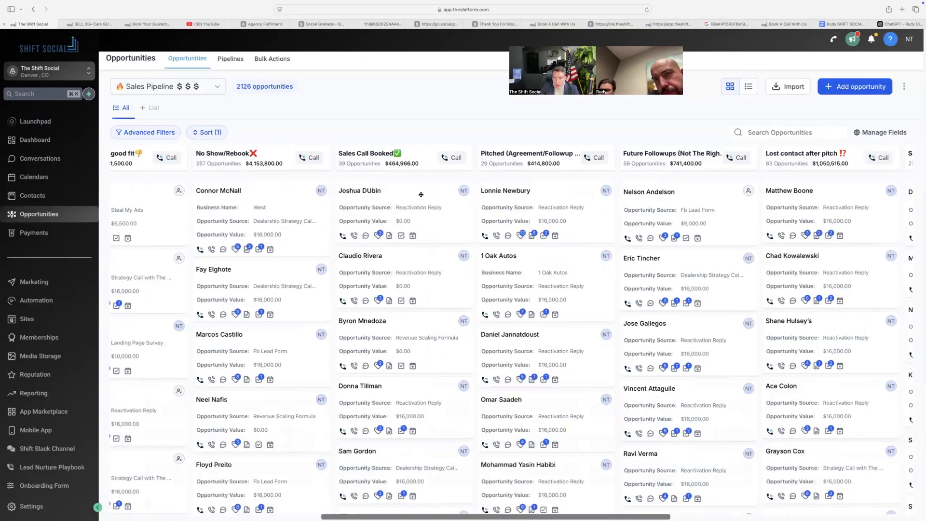
Open the conversation of a contact in the Pitched stage and find the text message with the proposal and agreement link
click(509, 314)
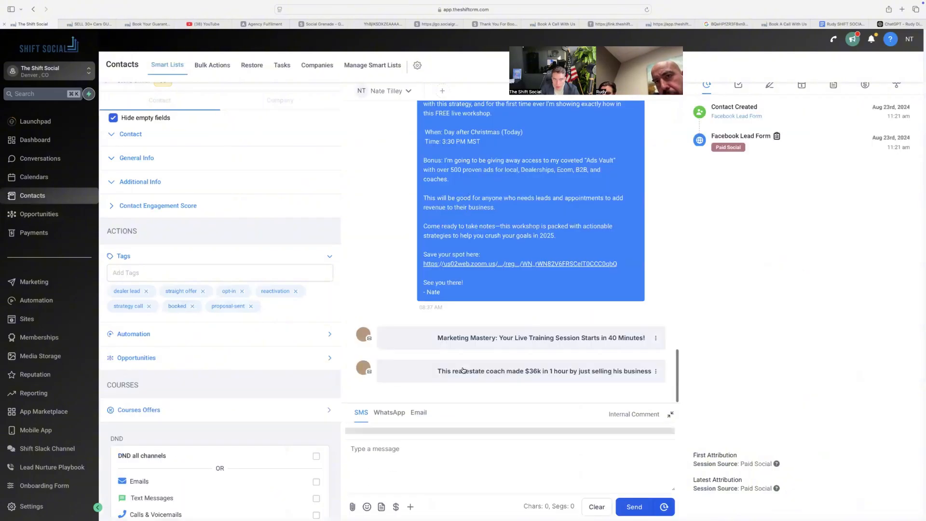
scroll(476, 288, up, 2)
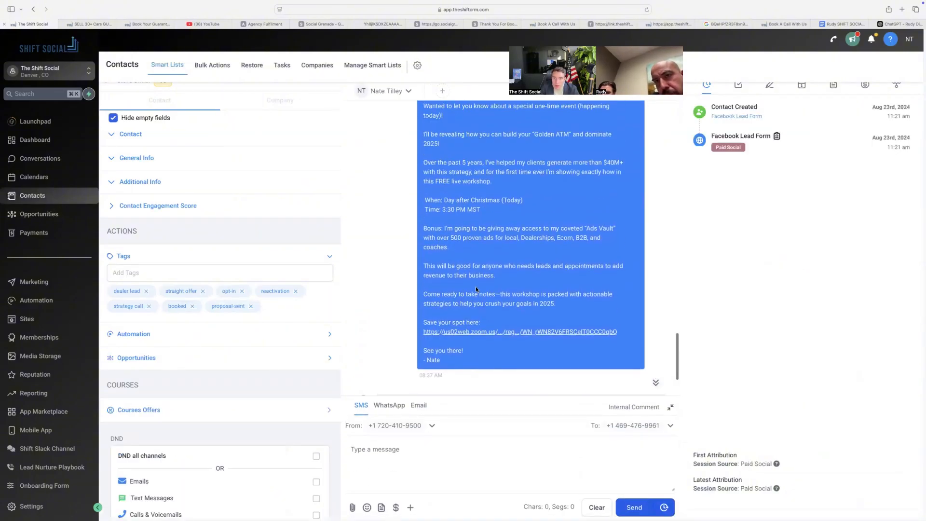
scroll(476, 287, up, 5)
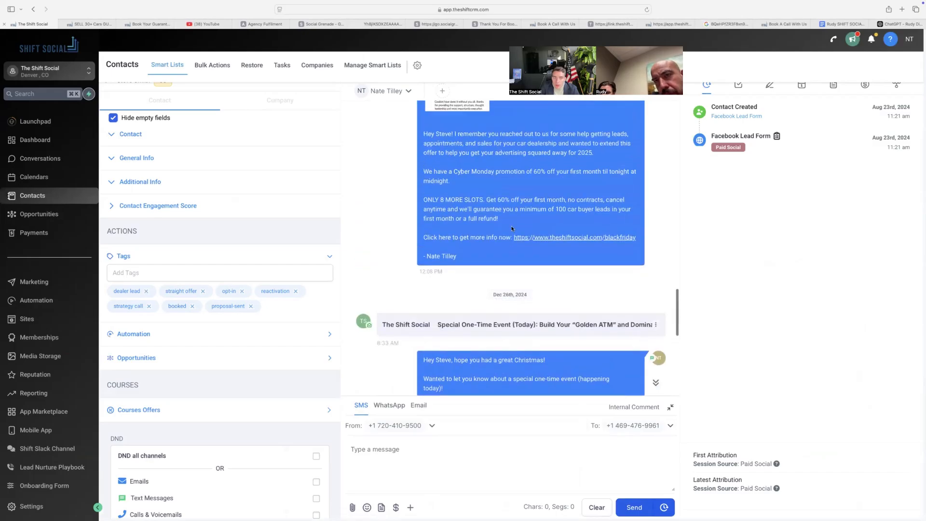
scroll(512, 228, up, 6)
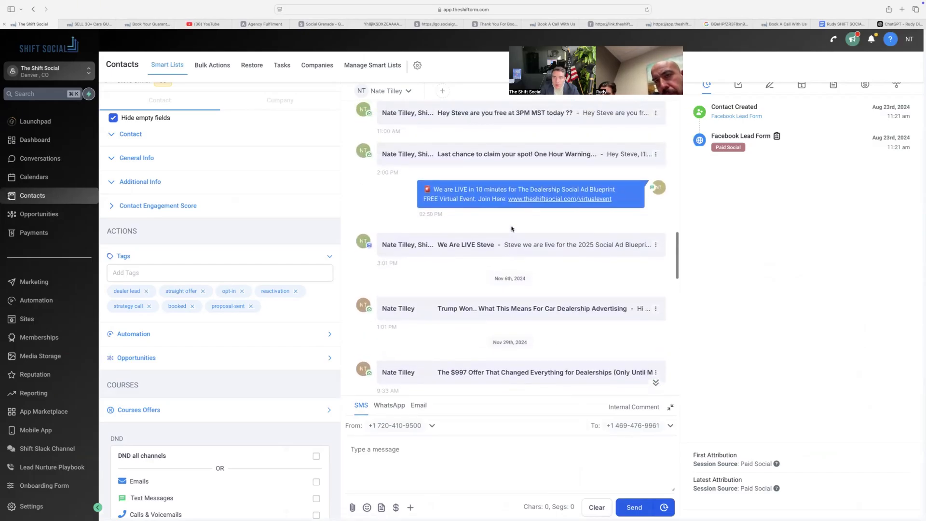
scroll(512, 229, up, 8)
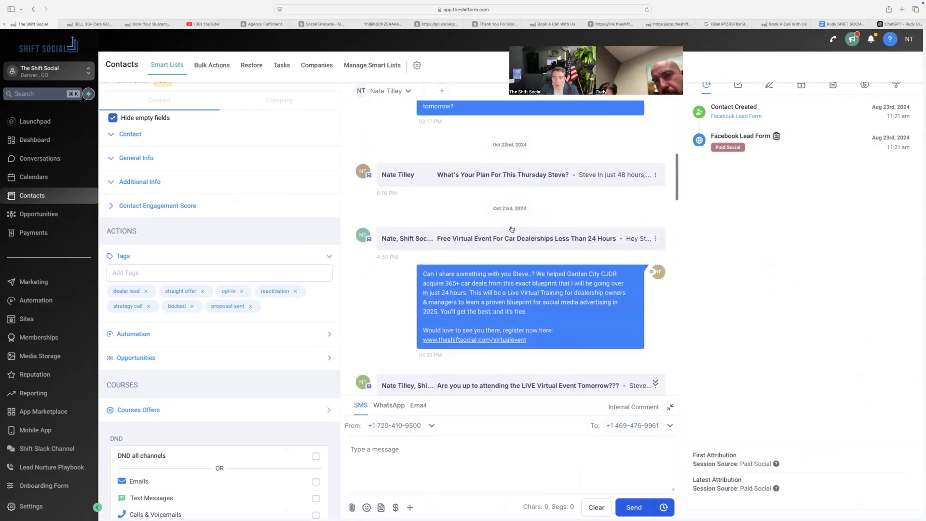
scroll(513, 229, up, 8)
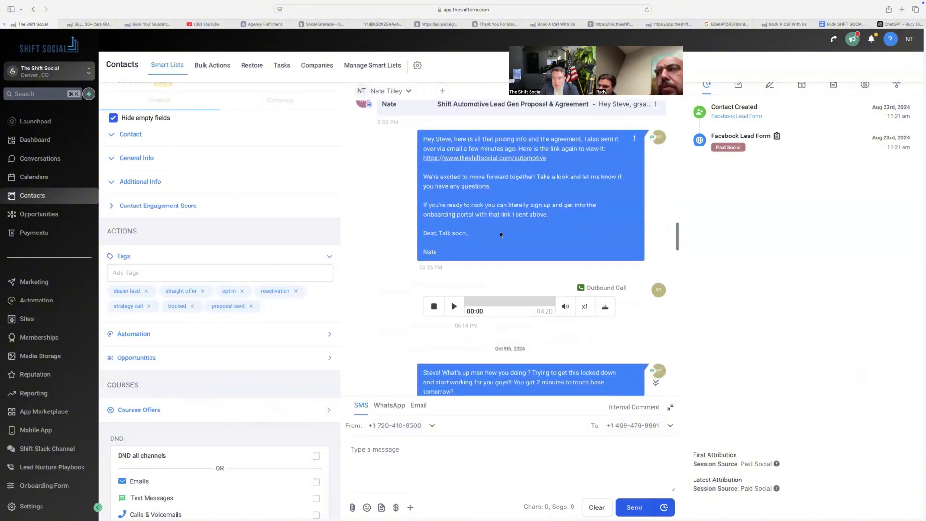
Highlight the proposal text message, open its automotive agreement link in a new tab, and return to the contact's conversation
drag(449, 273, 531, 155)
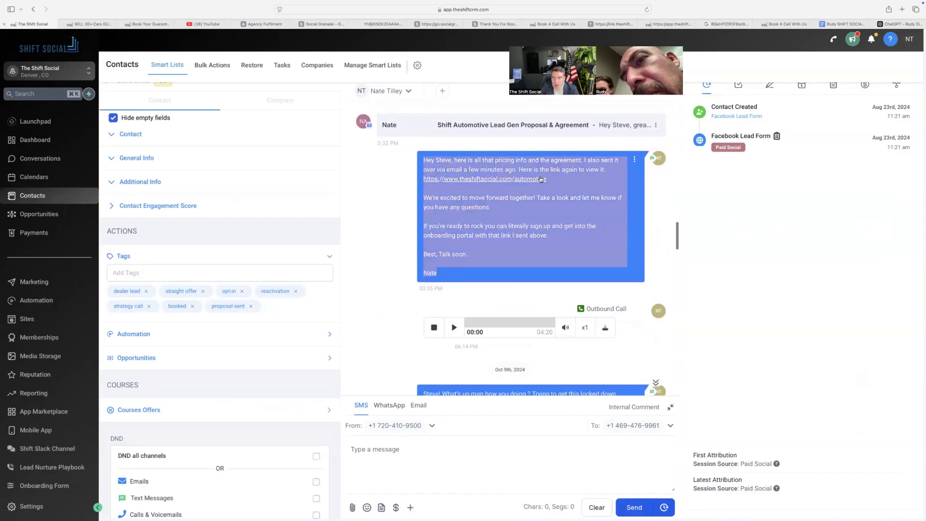
click(511, 180)
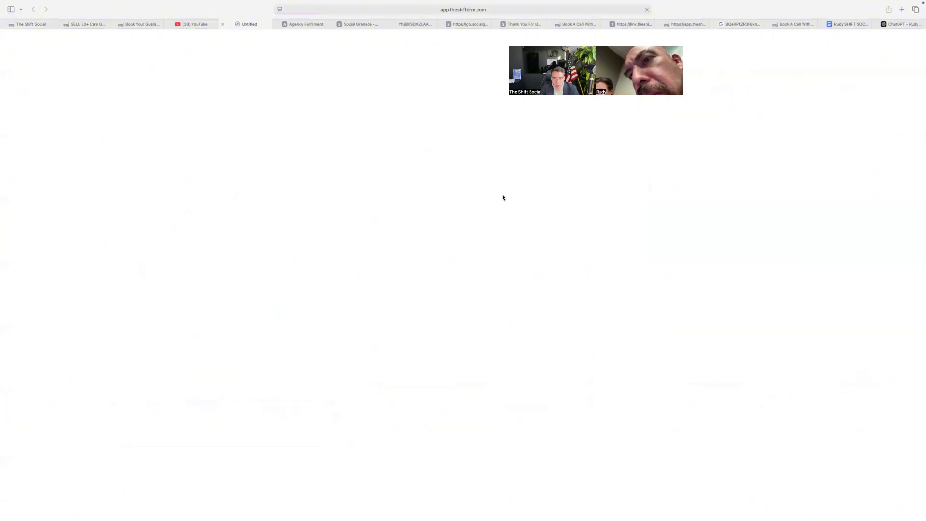
click(138, 23)
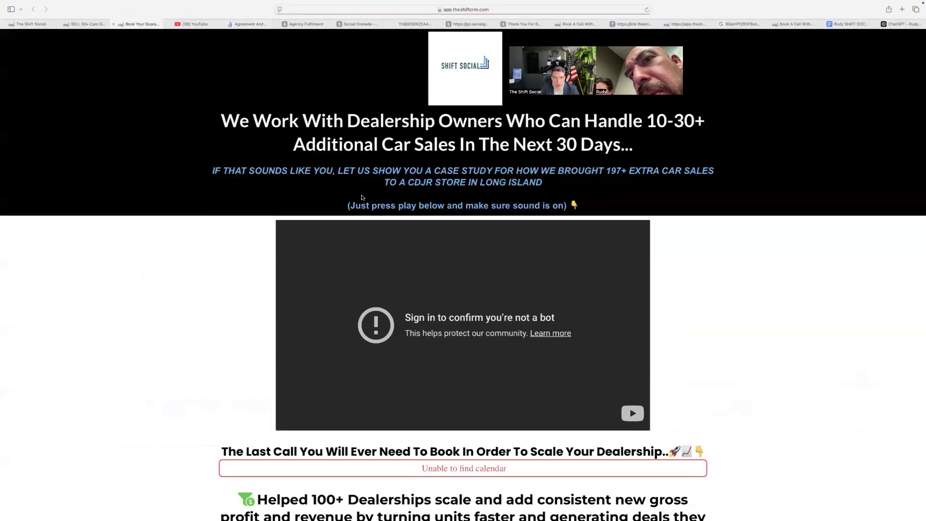
click(86, 24)
click(28, 24)
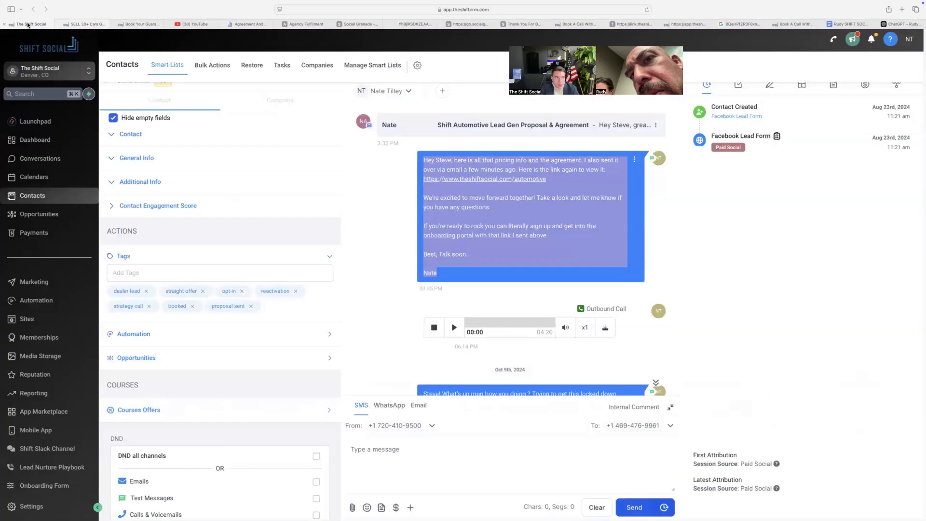
Read through the follow-up and virtual event messages sent to the contact after the proposal
click(408, 228)
scroll(482, 290, down, 5)
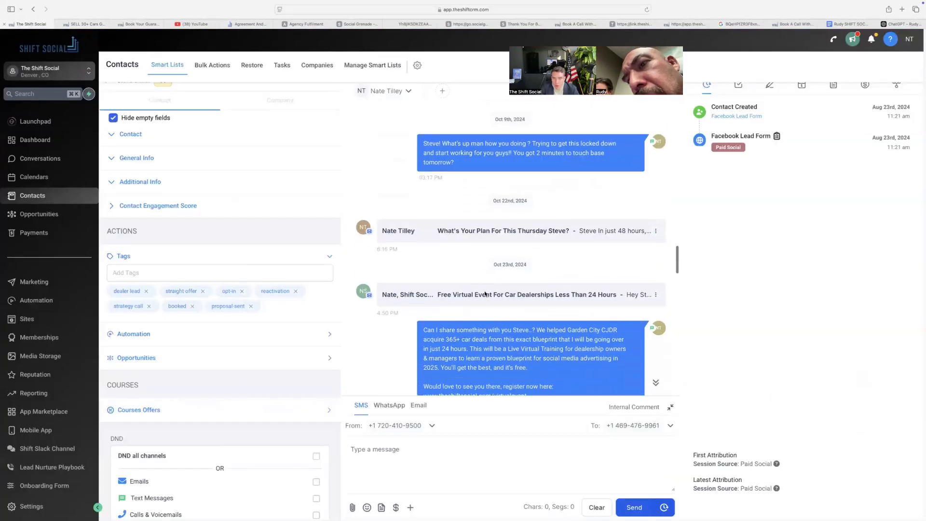
scroll(485, 293, down, 4)
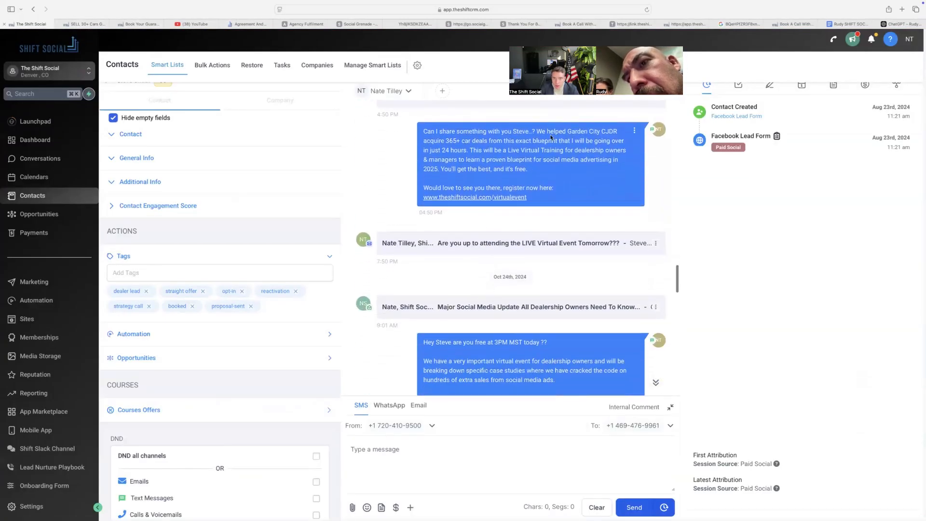
Look over the rest of the contact's conversation, covering the live event reminders, the Cyber Monday promotion and the December workshop invitation
scroll(512, 241, down, 5)
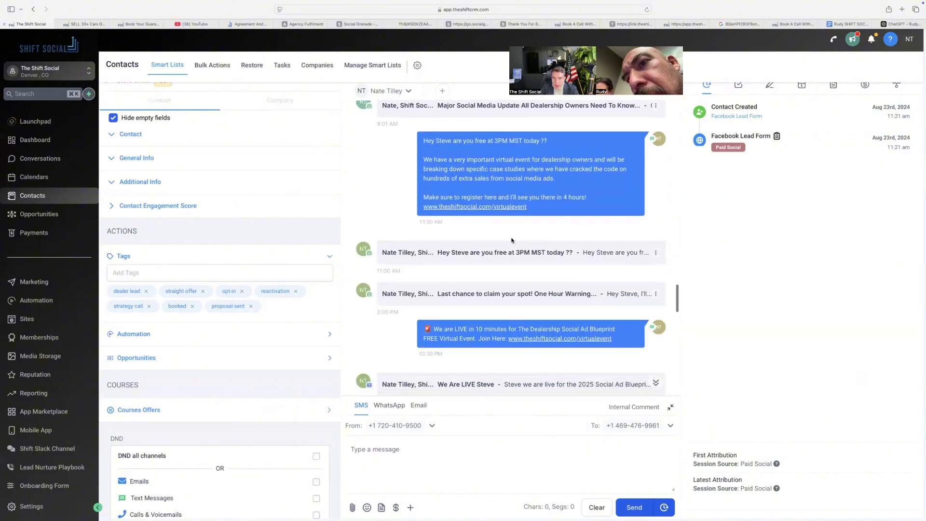
scroll(513, 165, down, 6)
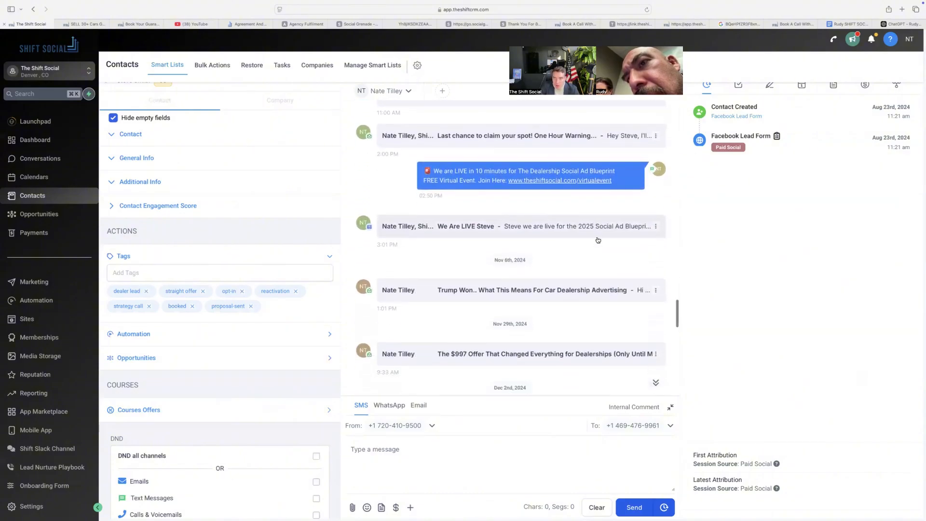
scroll(601, 232, down, 6)
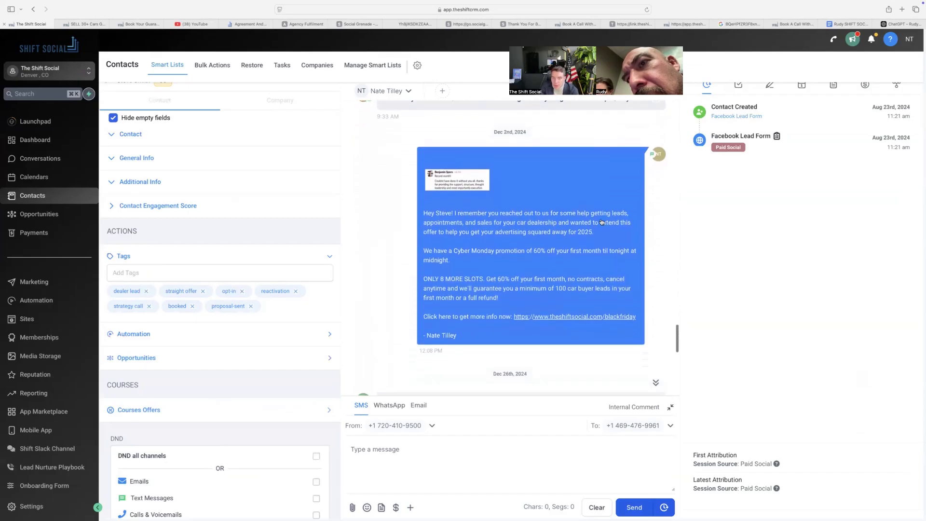
scroll(601, 222, down, 8)
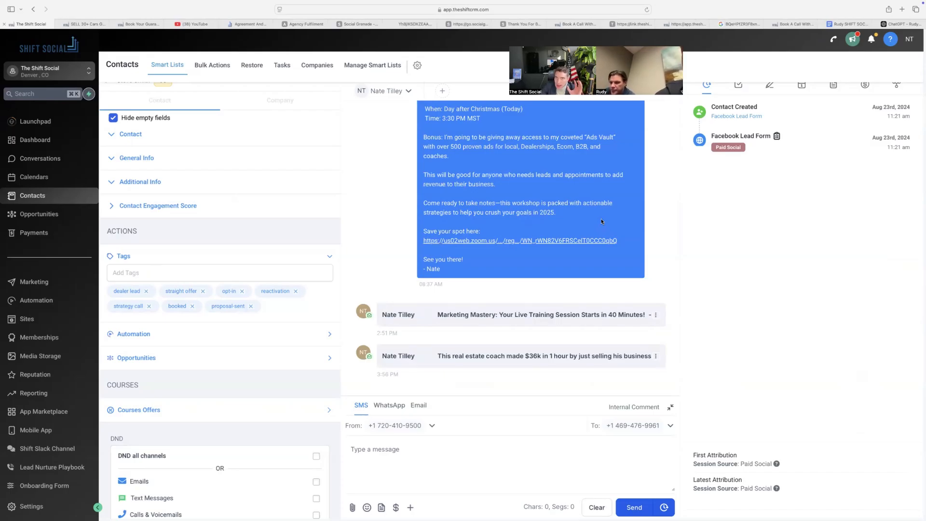
scroll(602, 221, up, 10)
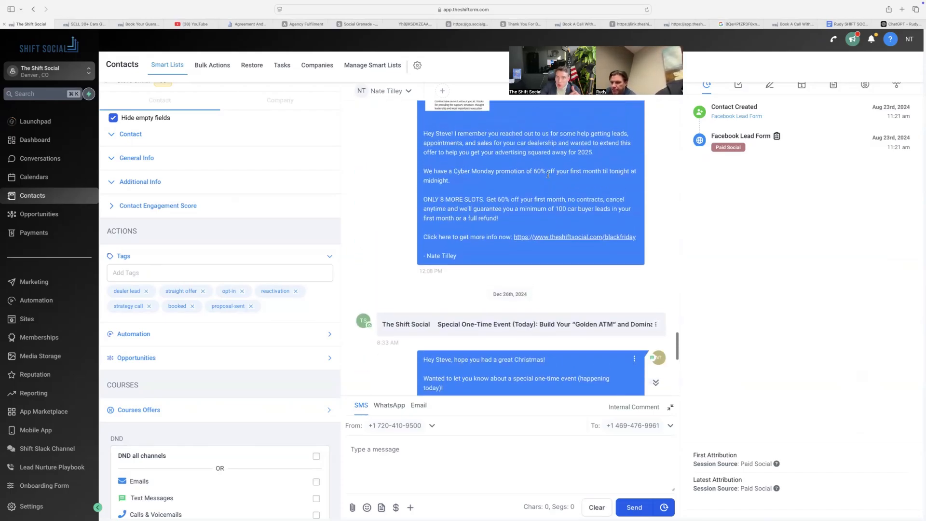
scroll(547, 175, up, 6)
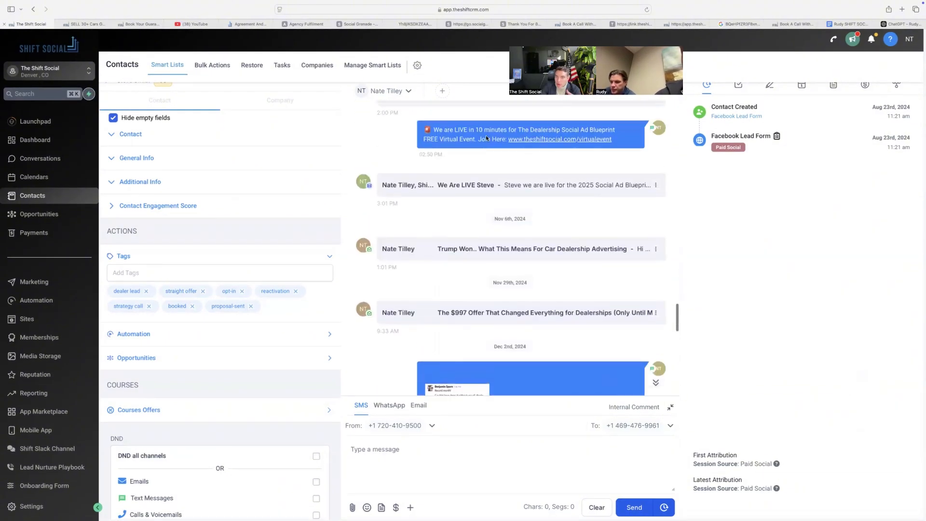
scroll(531, 149, up, 6)
scroll(532, 150, down, 8)
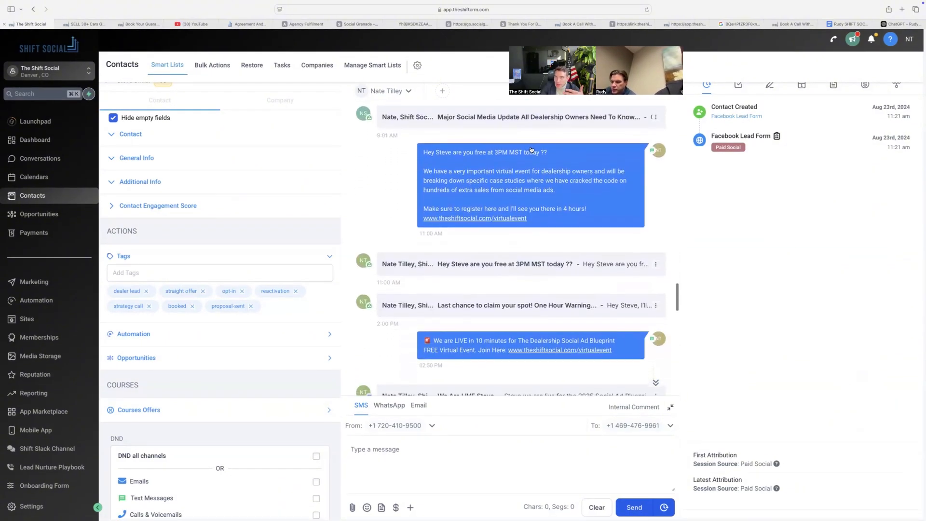
scroll(532, 150, down, 5)
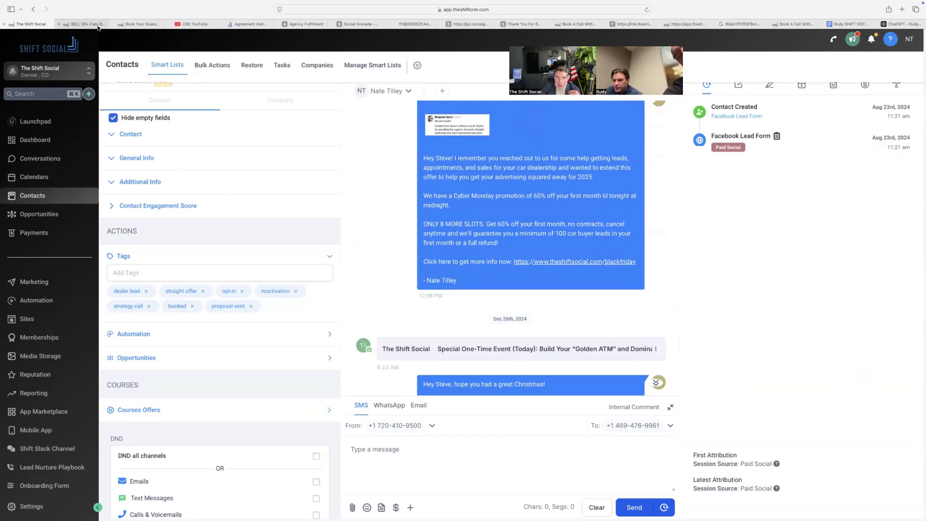
Search the sub-accounts for "ra di" and switch to the RA Digital Consulting account
click(75, 80)
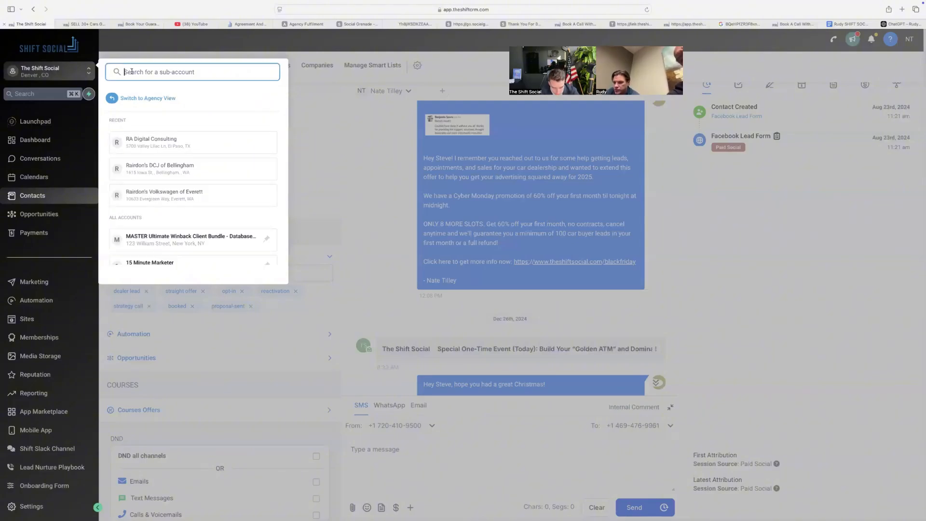
text(ra di)
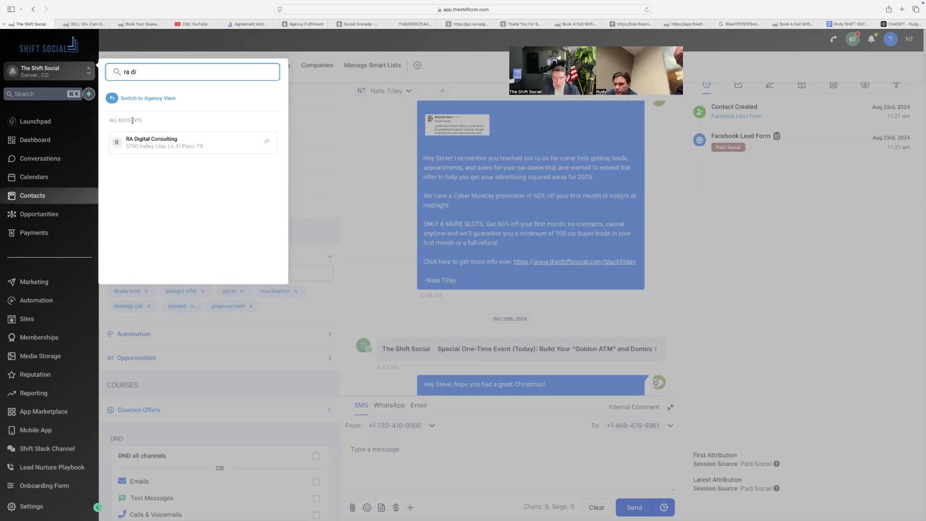
click(132, 139)
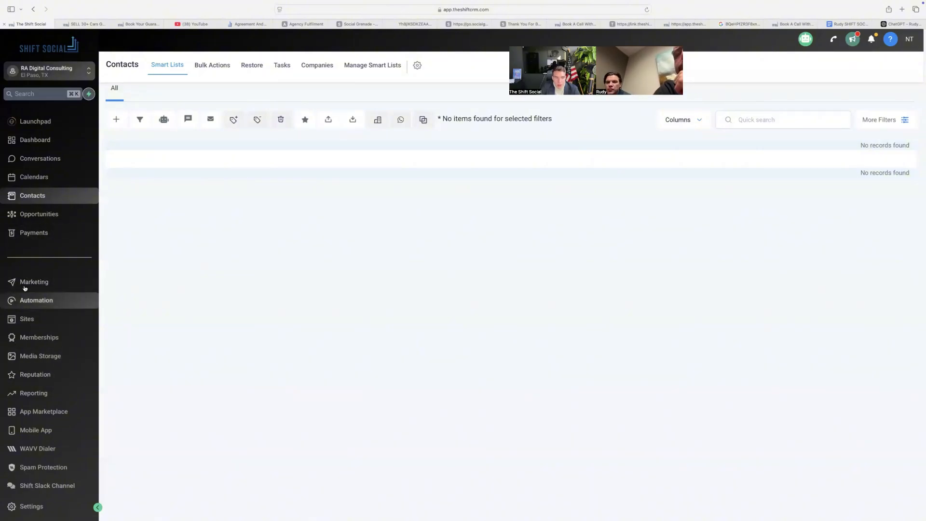
Go to the sub-account's list of funnels and open the Lead Generation Program Calendar funnel
click(39, 158)
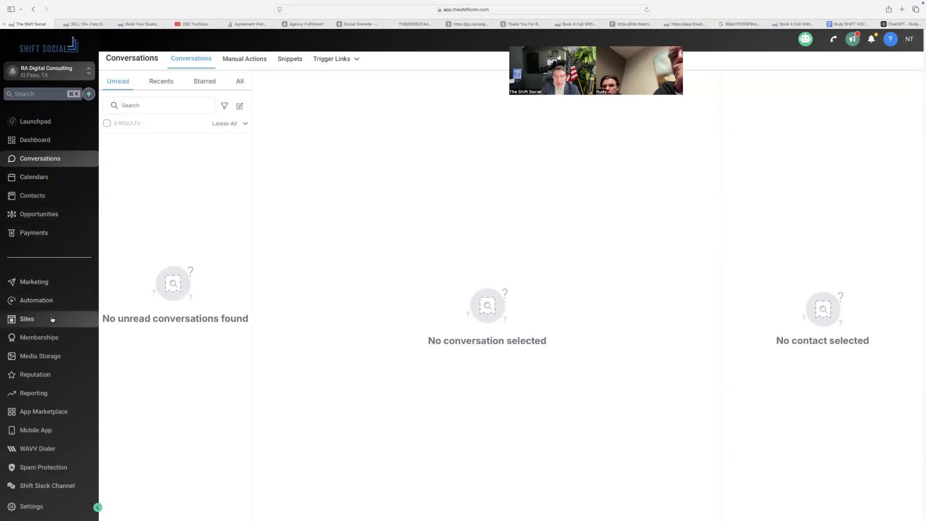
click(27, 319)
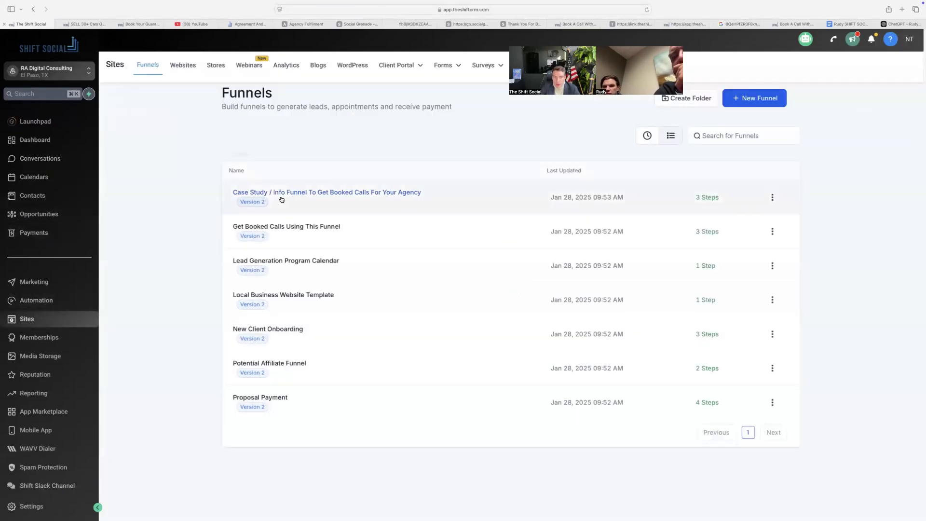
click(269, 262)
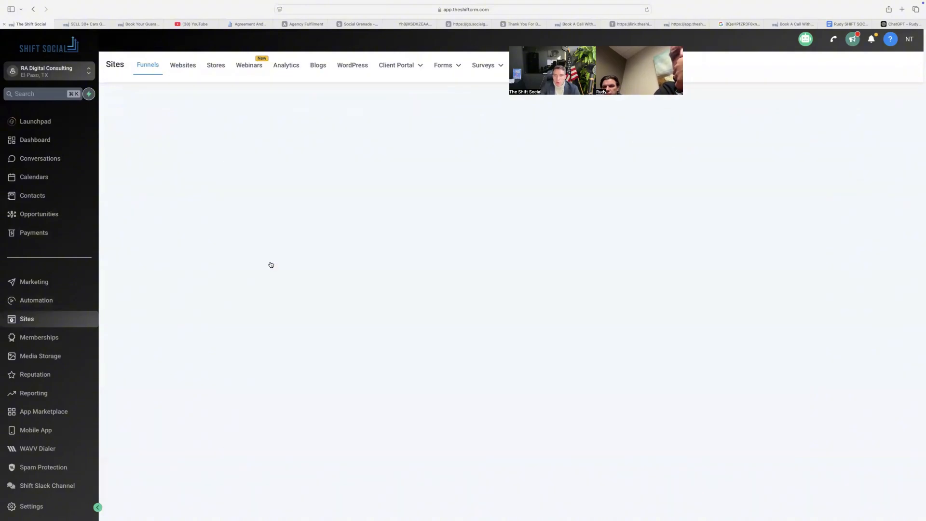